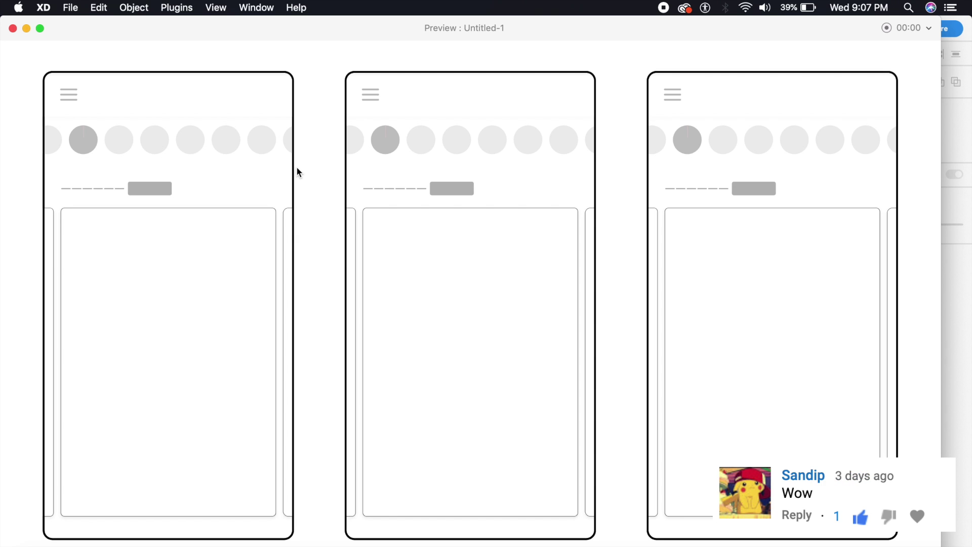
- Preview the hamburger menus opening and closing on all three phone mockups, and close the preview
click(69, 101)
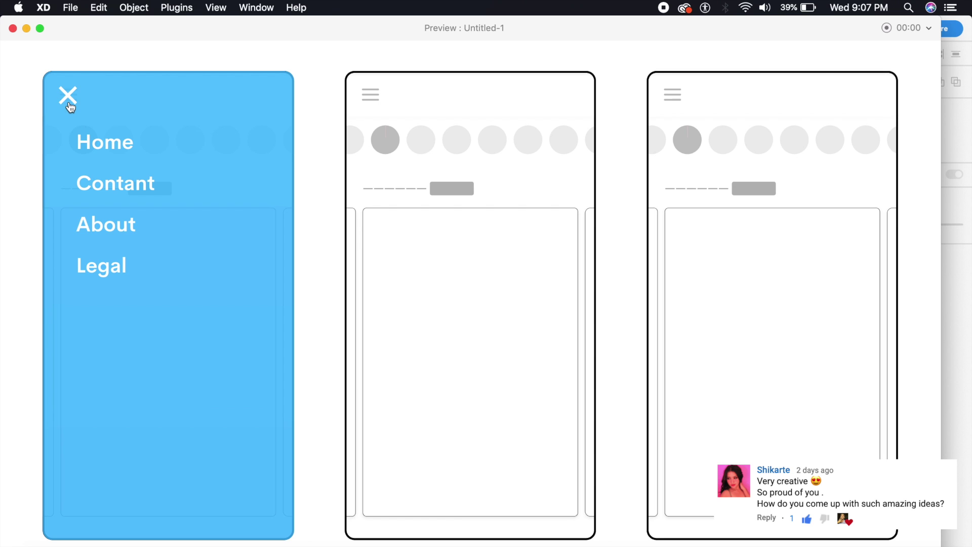
click(68, 99)
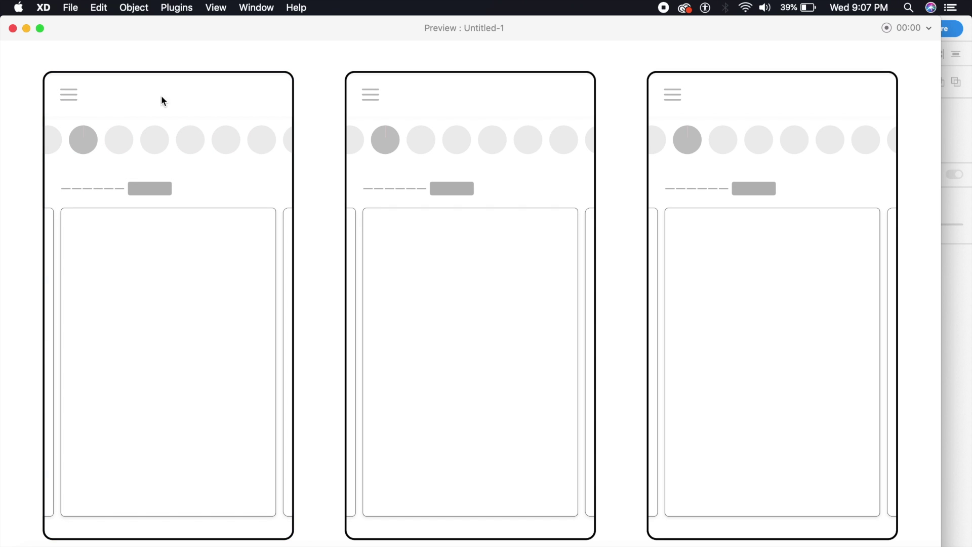
click(375, 97)
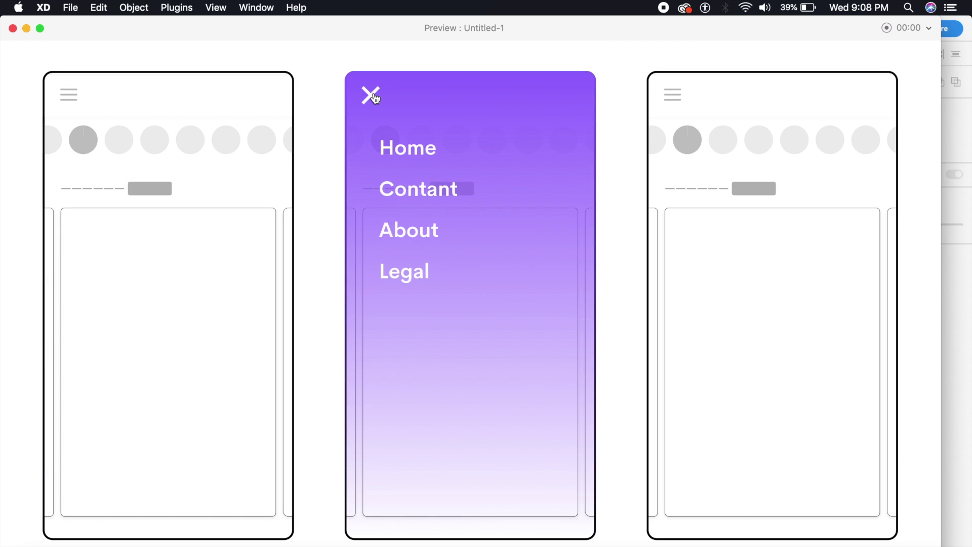
click(370, 95)
click(667, 97)
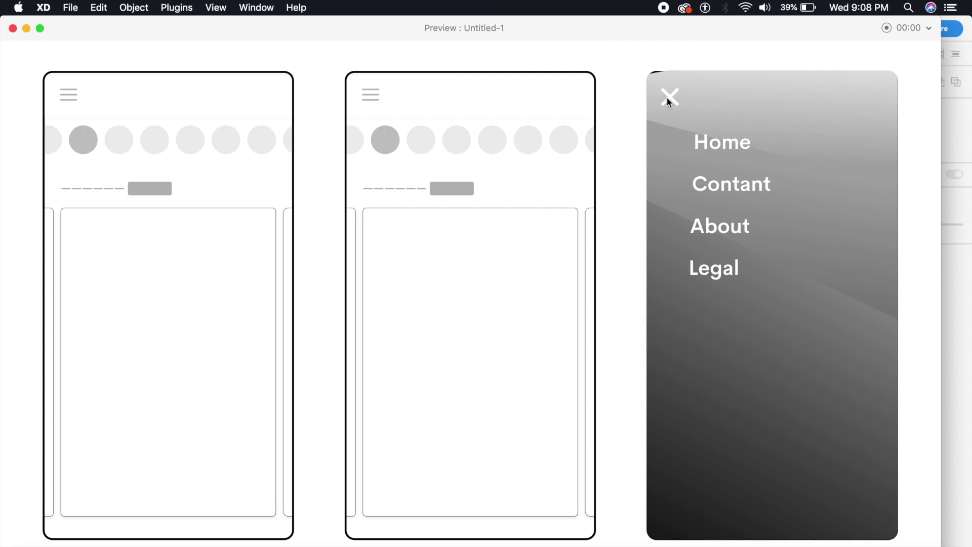
click(667, 98)
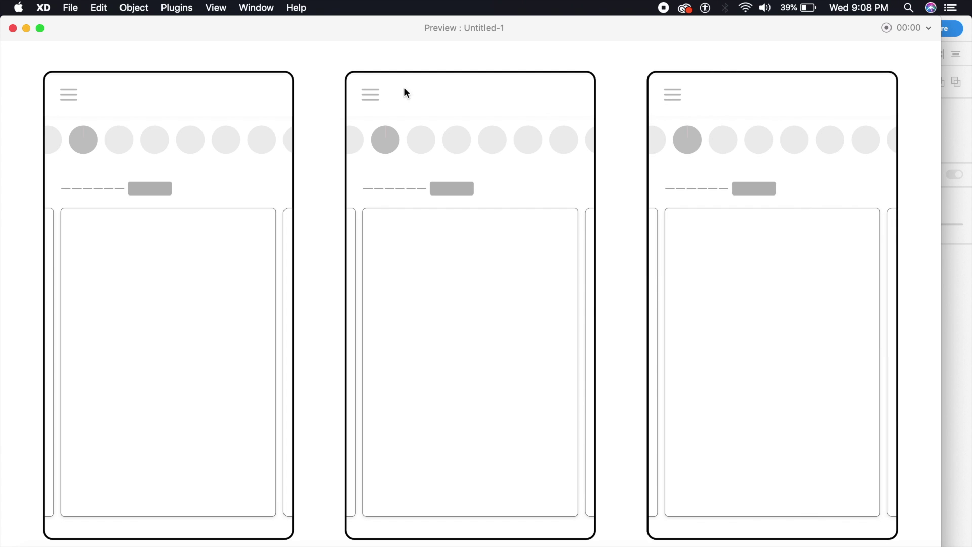
click(68, 97)
click(68, 96)
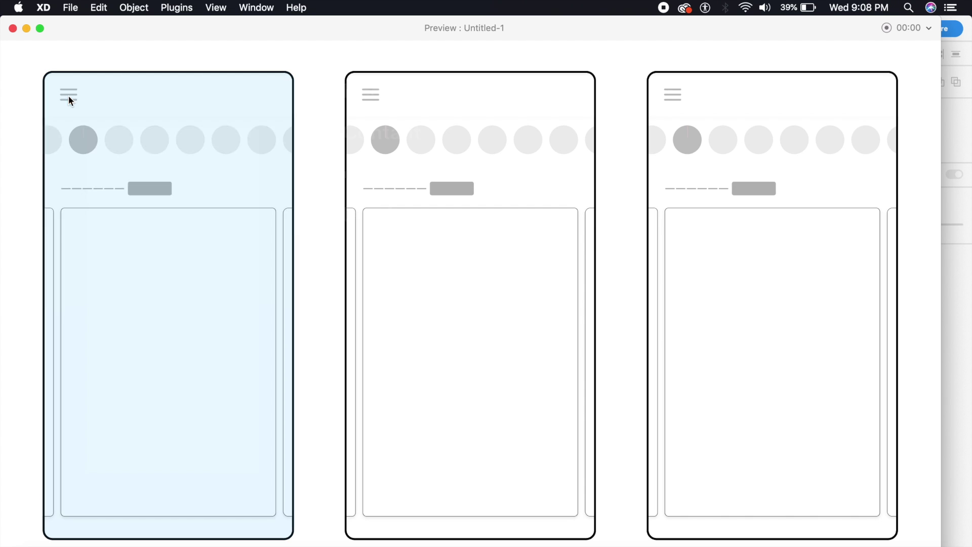
click(12, 28)
- Create a new portrait artboard about 2702 × 5512 in an empty canvas area and paste the phone wireframe into it
scroll(378, 172, down, 3)
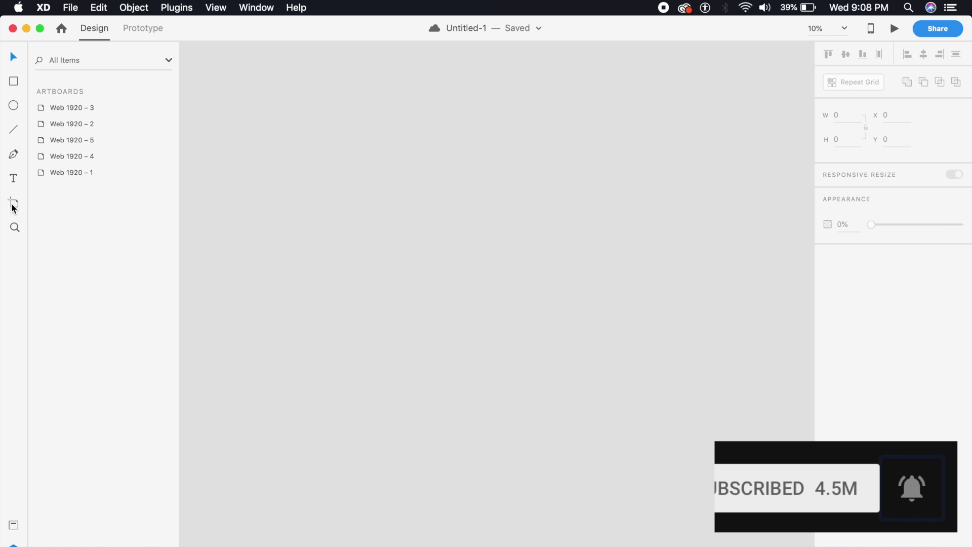
click(14, 204)
drag(308, 120, 488, 488)
click(13, 56)
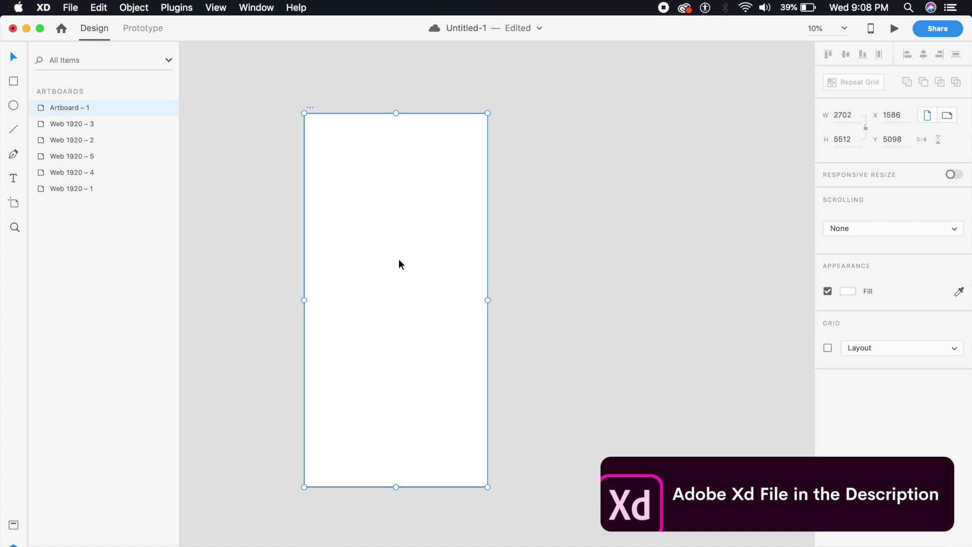
key(super+v)
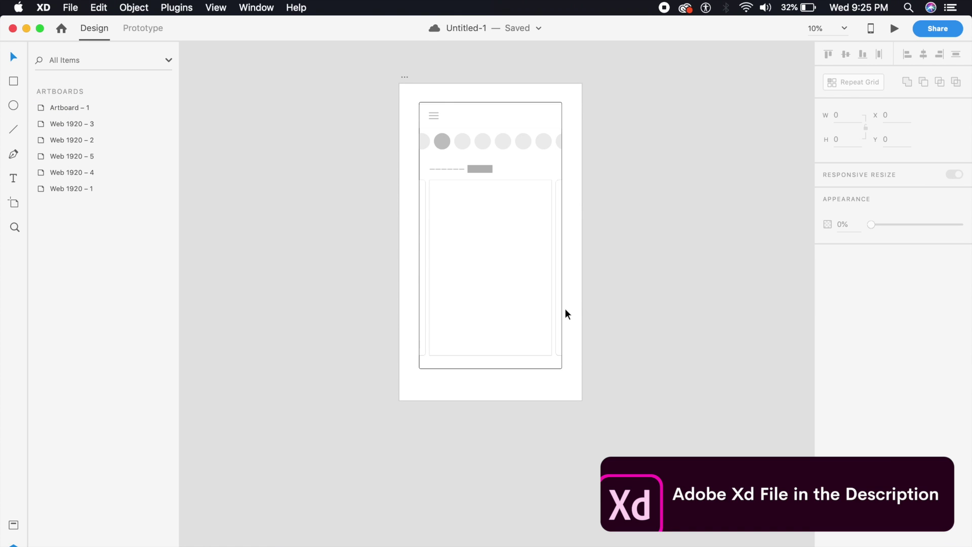
- Draw a circle about 409 × 409 near the upper edge of the large card in the phone wireframe
scroll(488, 215, up, 3)
scroll(491, 221, up, 3)
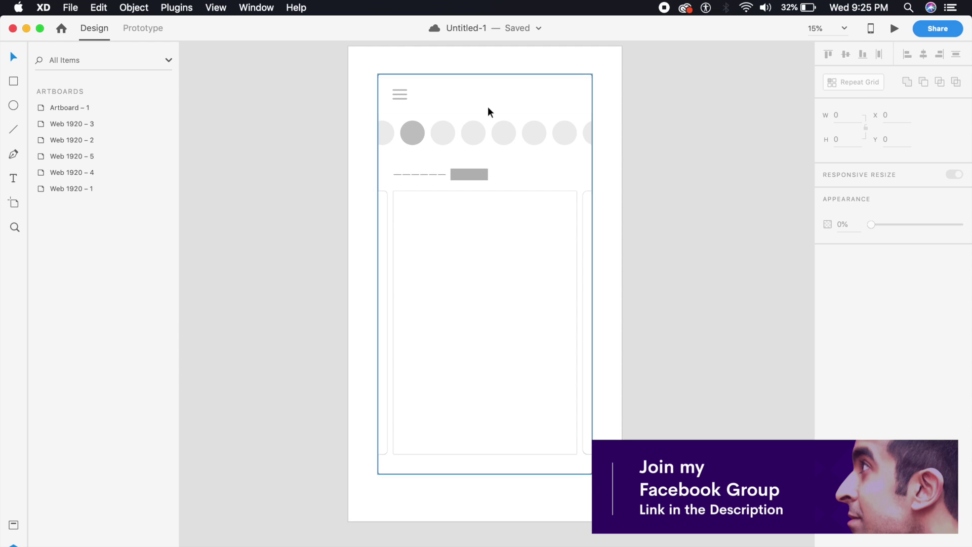
scroll(486, 182, right, 2)
scroll(486, 183, up, 1)
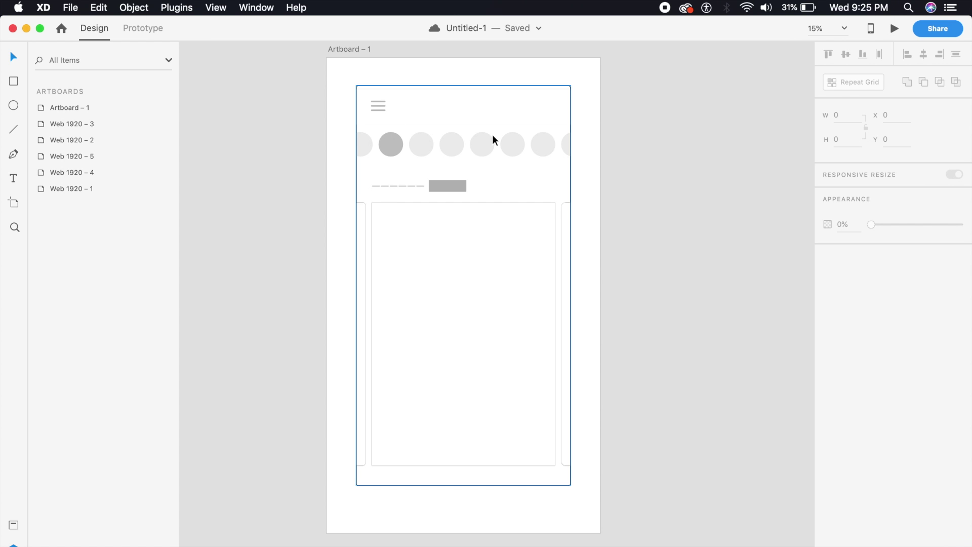
key(super+equal)
drag(421, 151, 457, 282)
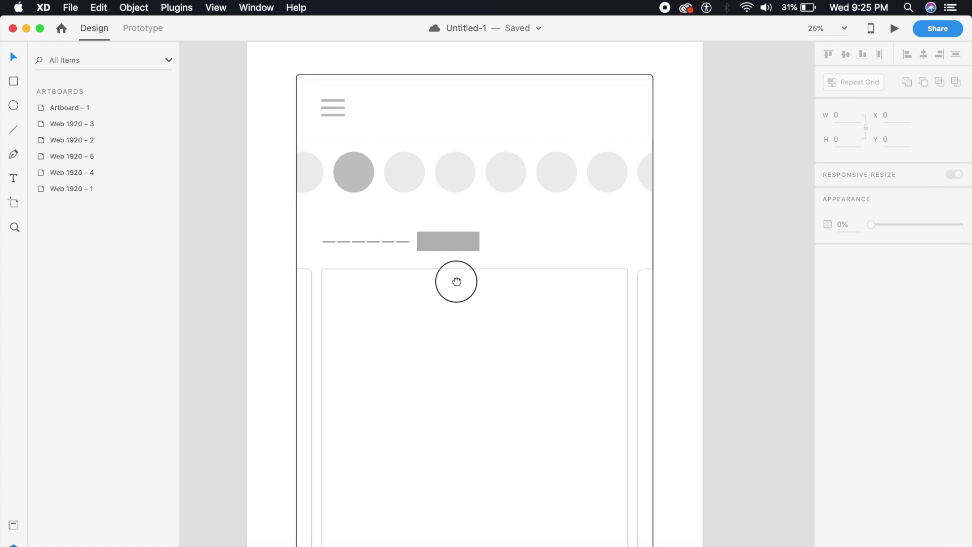
click(13, 105)
drag(435, 280, 503, 348)
click(13, 57)
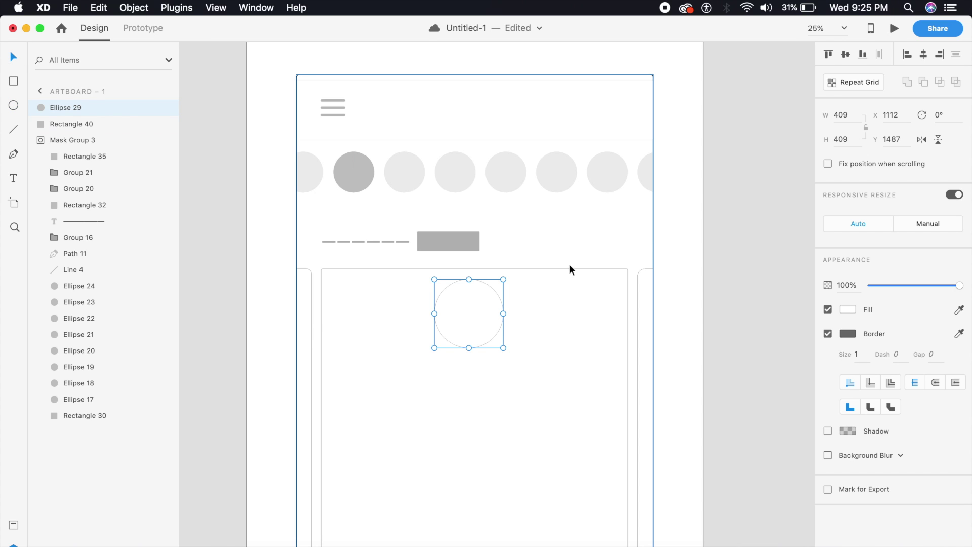
- Remove the circle's border and fill it with the saved #5FCEFF - #21A9FF gradient
click(828, 334)
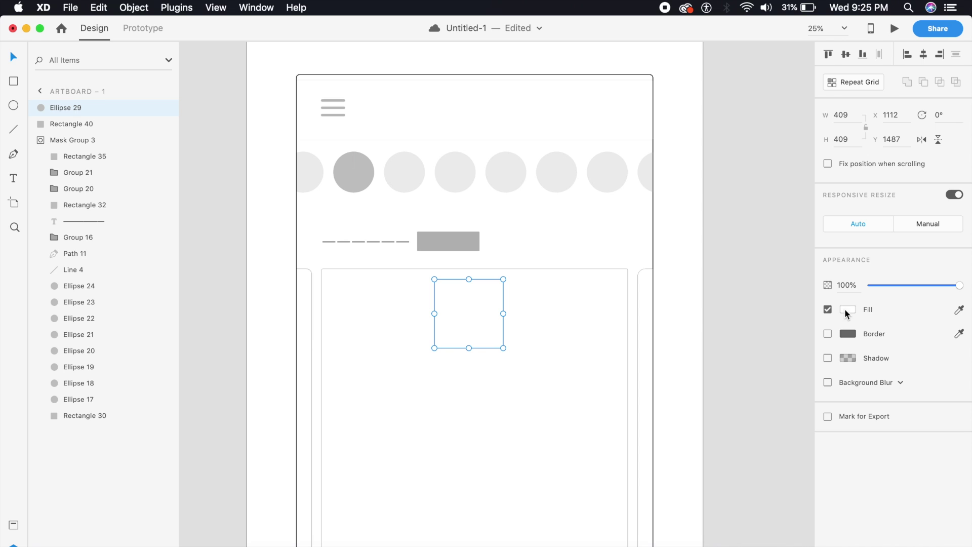
click(13, 525)
click(82, 193)
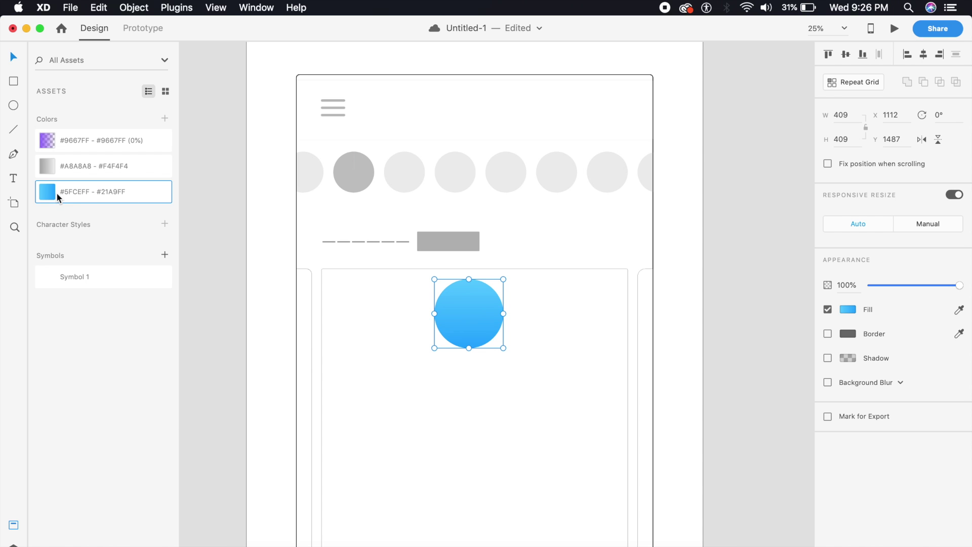
- Reshape the circle into a drop by raising its top anchor and converting that anchor to a sharp corner
double_click(472, 342)
click(469, 280)
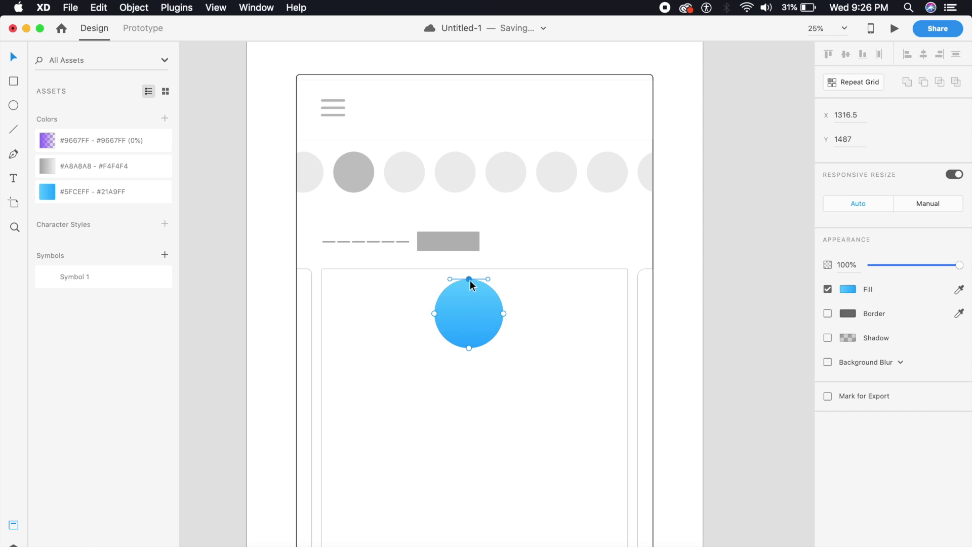
drag(469, 279, 469, 240)
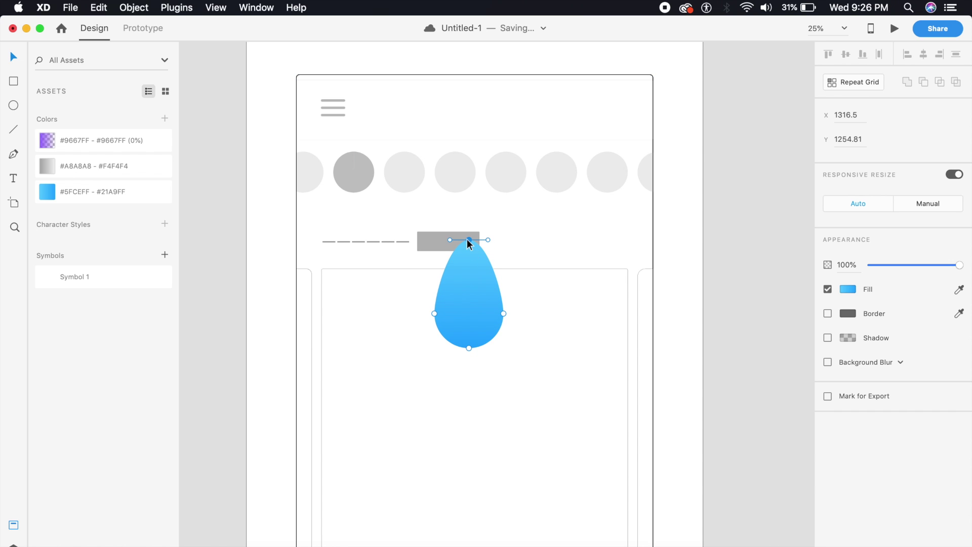
double_click(469, 240)
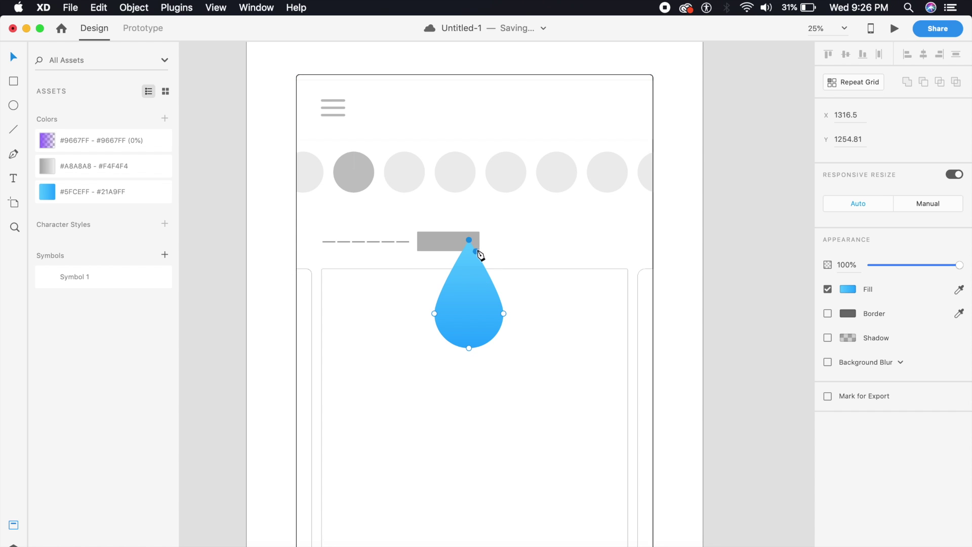
click(518, 233)
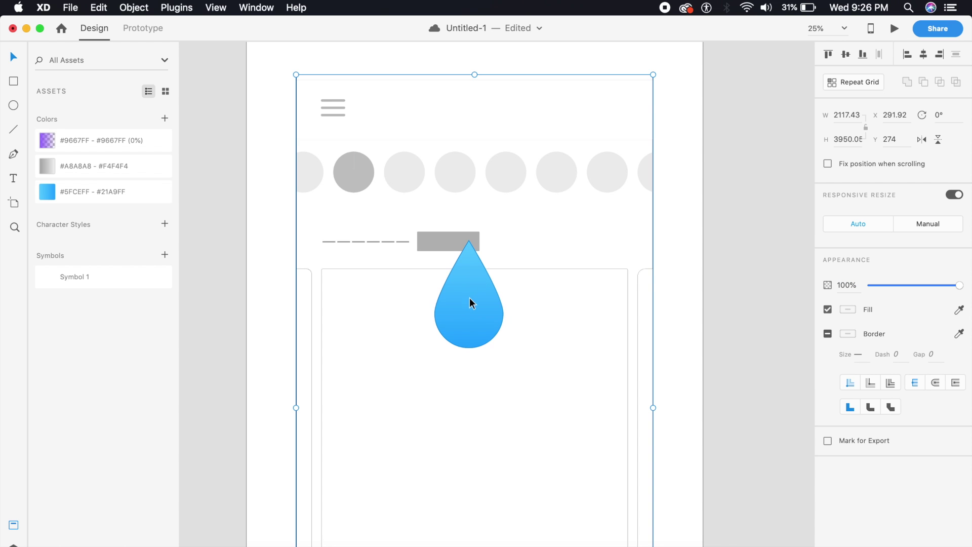
- Move the drop into the upper part of the card and scale it proportionally to about 292 × 457
drag(469, 296, 474, 340)
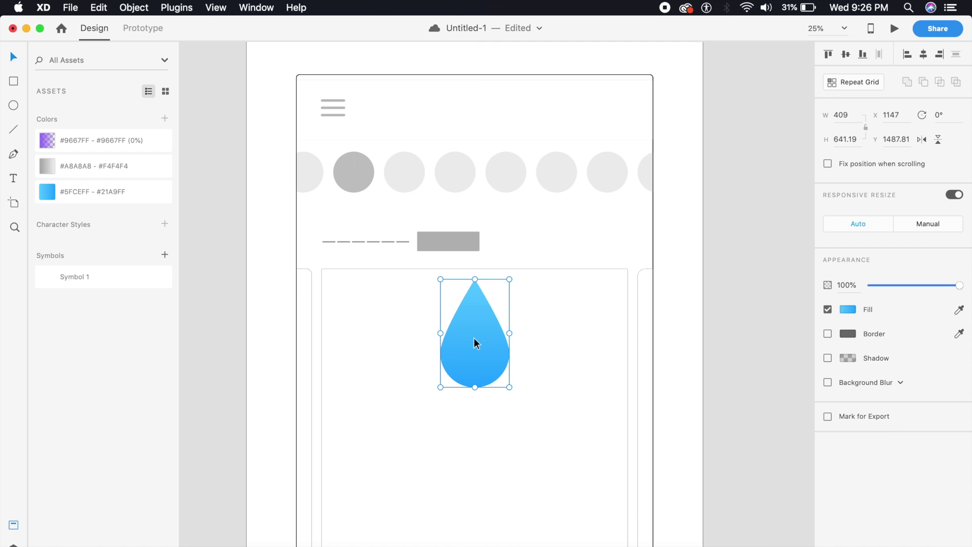
drag(510, 387, 481, 377)
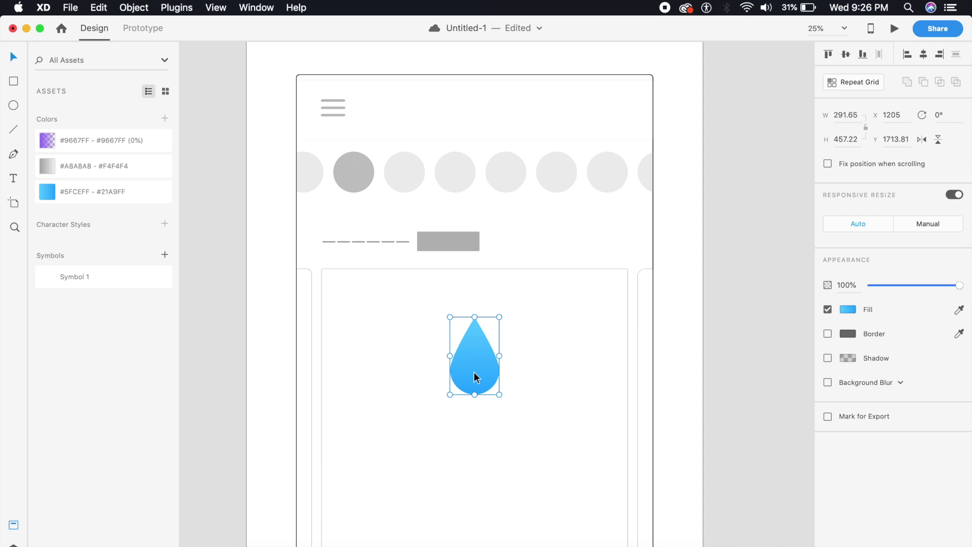
- Set the drop's opacity to 0% and move it up over the row of grey circles
click(931, 285)
drag(932, 287, 810, 282)
drag(478, 389, 458, 173)
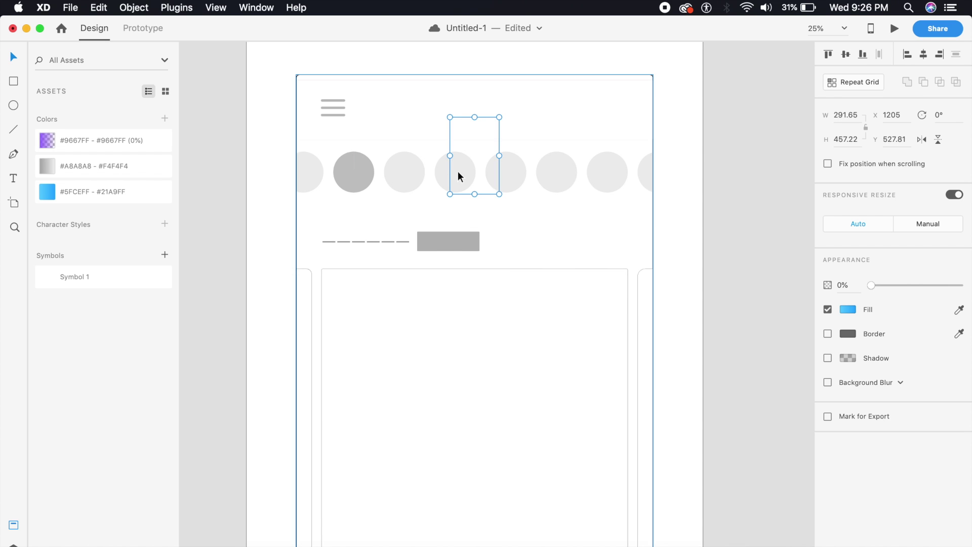
- Draw a borderless circle about 572 × 572 in the card with the saved #5FCEFF - #21A9FF gradient fill
scroll(449, 187, down, 3)
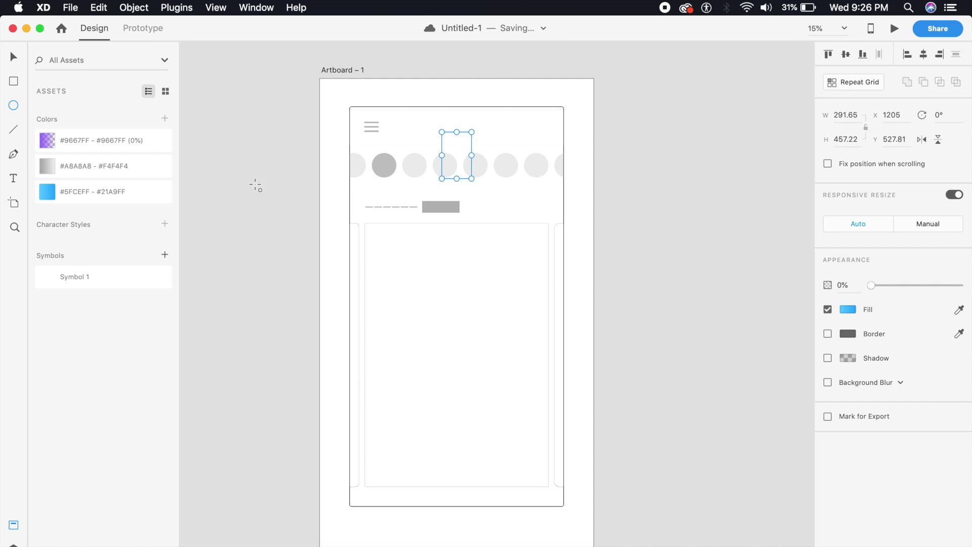
drag(434, 270, 493, 330)
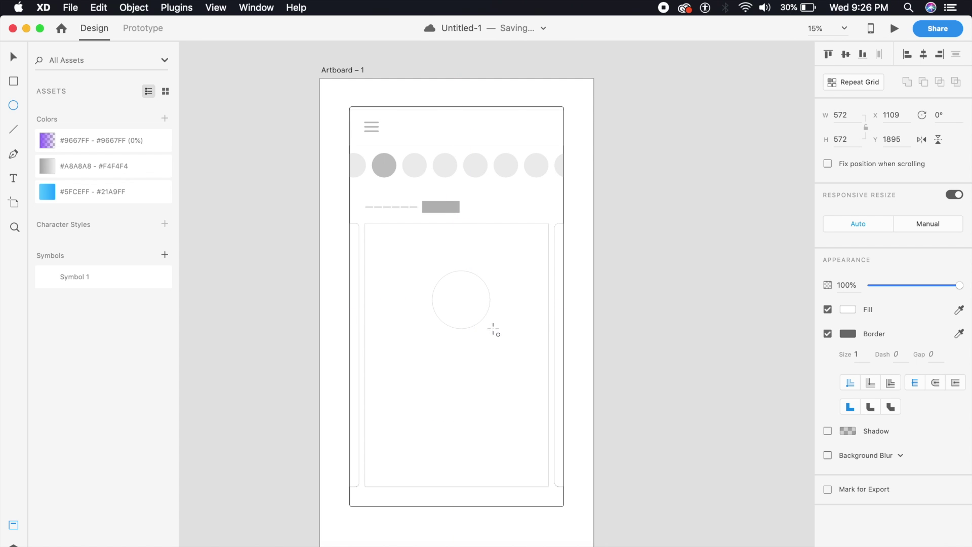
click(13, 57)
click(110, 192)
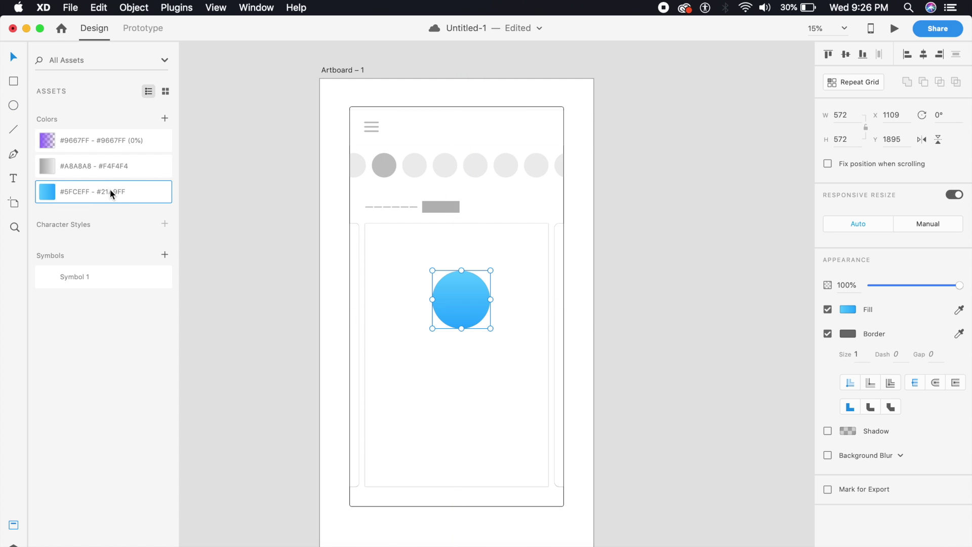
click(828, 334)
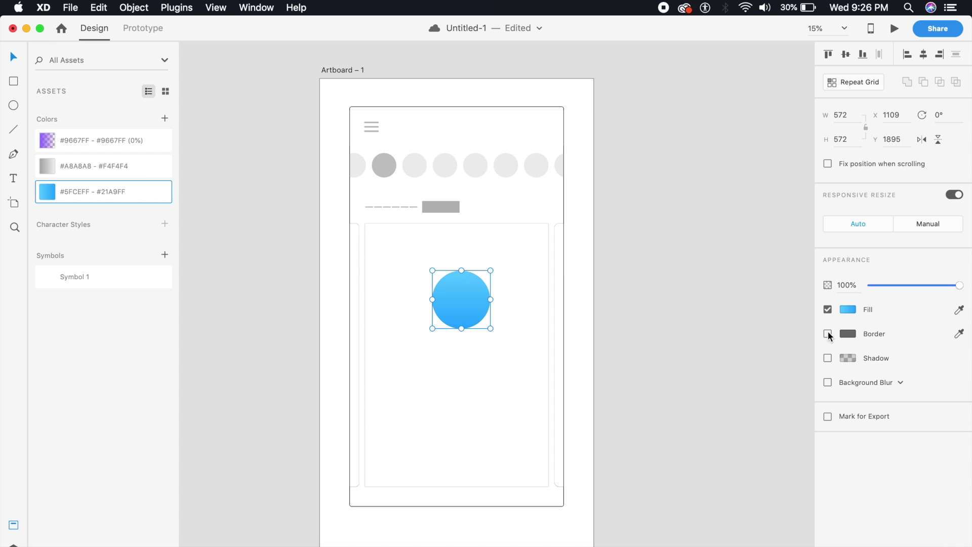
- Enlarge the blue circle to about 713 × 713 and centre it horizontally in the card
drag(427, 368, 472, 374)
key(super+equal)
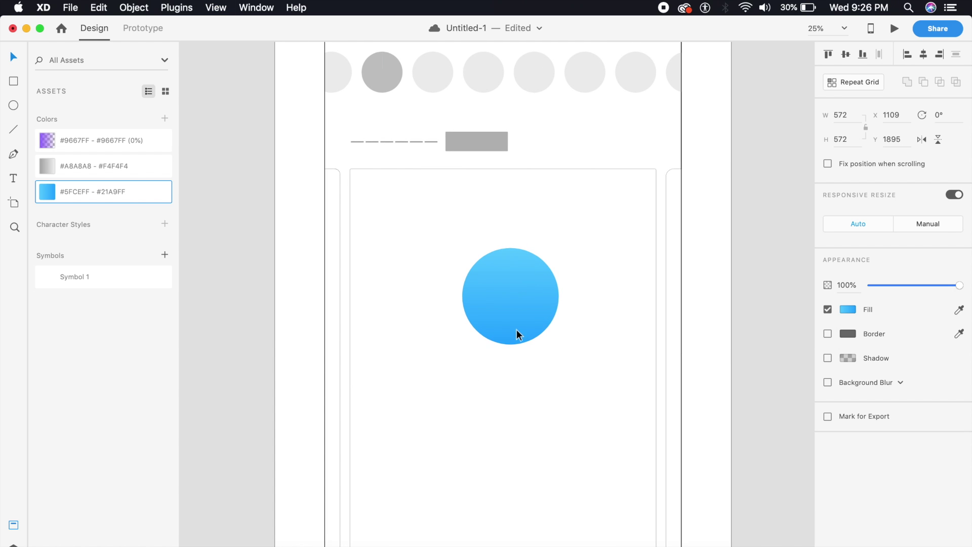
drag(559, 344, 583, 380)
mouse_move(532, 326)
mouse_down()
mouse_move(521, 319)
mouse_move(529, 334)
mouse_move(520, 330)
mouse_up()
- Draw a white circle about 286 × 286 at the centre of the blue circle
click(13, 105)
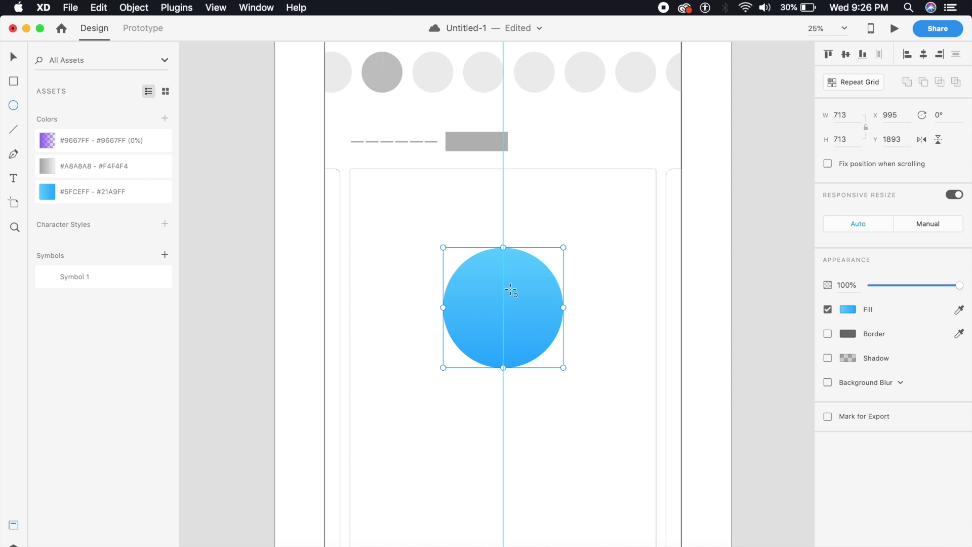
click(468, 286)
mouse_move(469, 287)
mouse_down()
mouse_move(526, 337)
mouse_move(495, 313)
mouse_up()
click(12, 61)
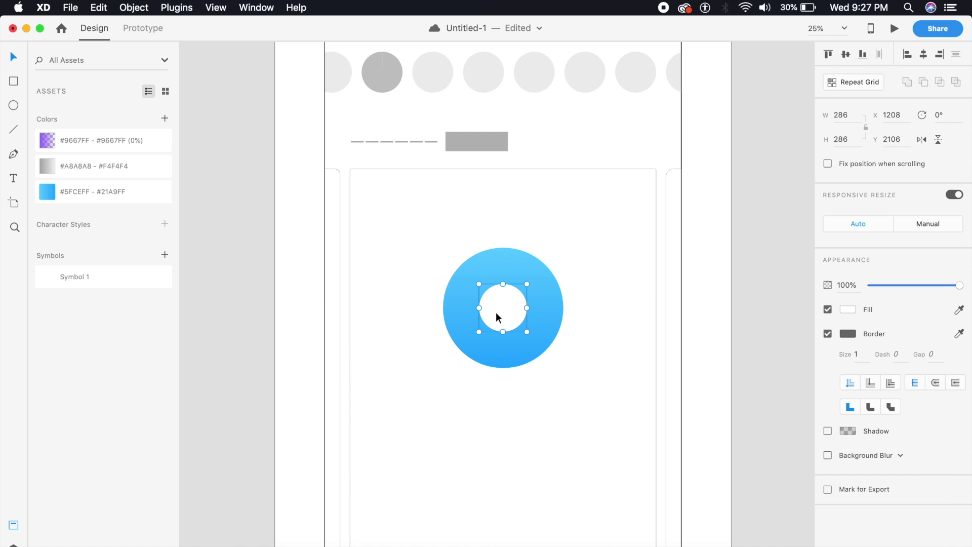
- Mask the large blue circle with the small white circle at its centre
shift+click(540, 318)
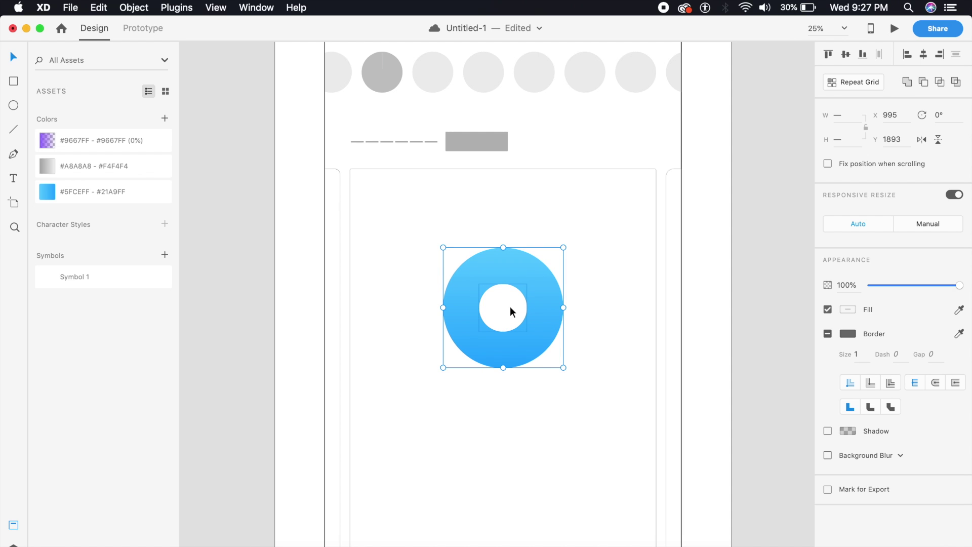
key(super+alt+i)
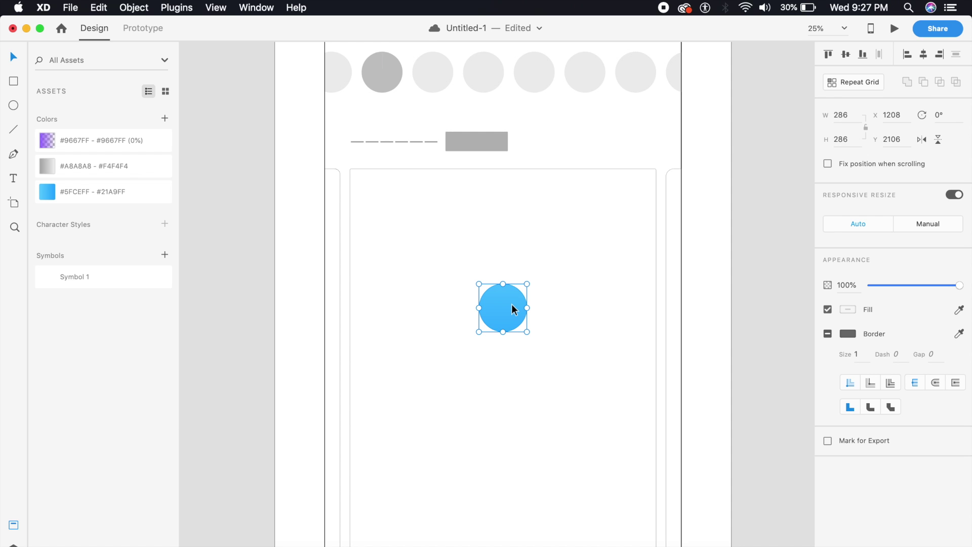
drag(513, 308, 511, 307)
- Set the masked blue circle's opacity to 50%
click(858, 286)
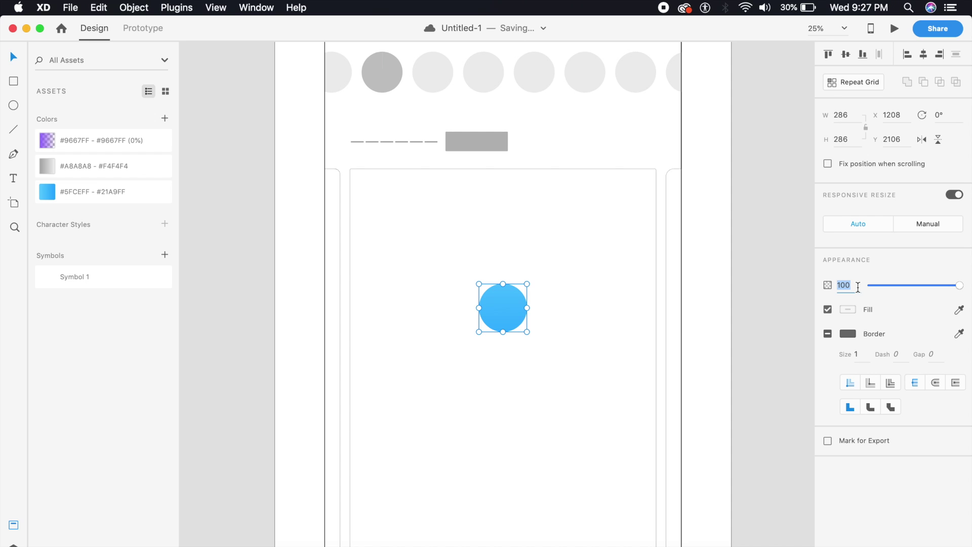
text(50)
key(Return)
- Duplicate the translucent circle, enlarge the copy to about 845 × 845 and centre it on the original
click(518, 309)
alt+drag(515, 309, 556, 362)
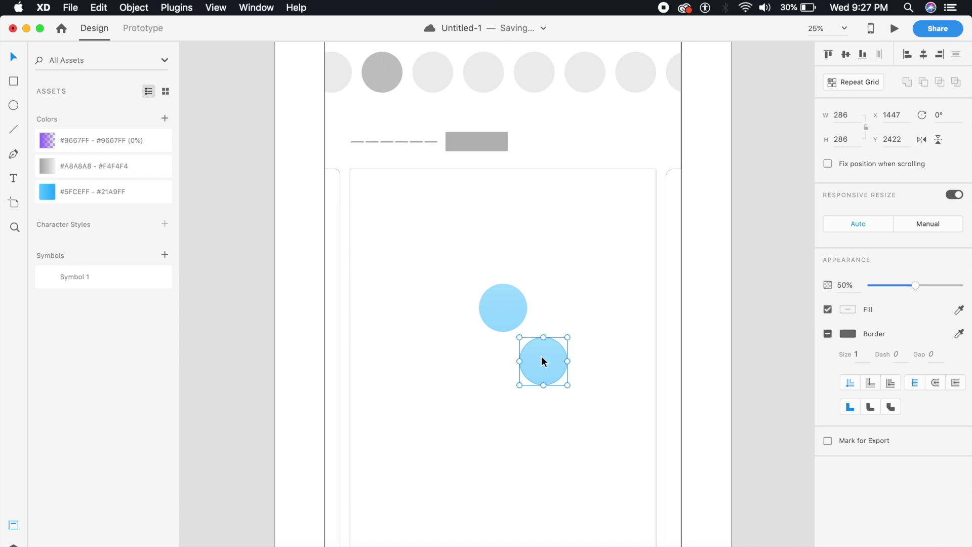
drag(567, 385, 662, 480)
drag(621, 436, 527, 329)
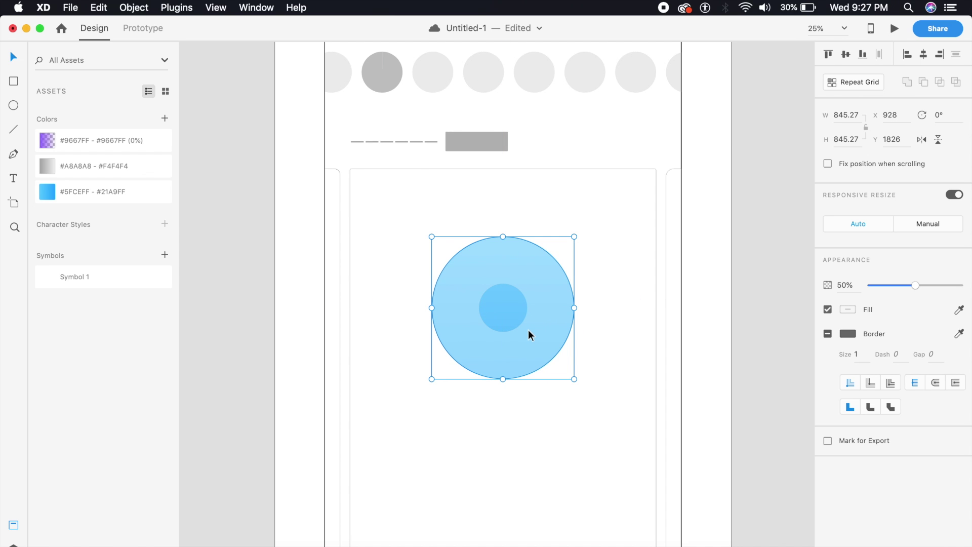
- Duplicate the 845 px circle, enlarge the copy to about 1227 × 1227 around the same centre and stack it beneath the smaller circles
key(super+shift+bracketleft)
key(super+shift+bracketright)
drag(533, 341, 636, 453)
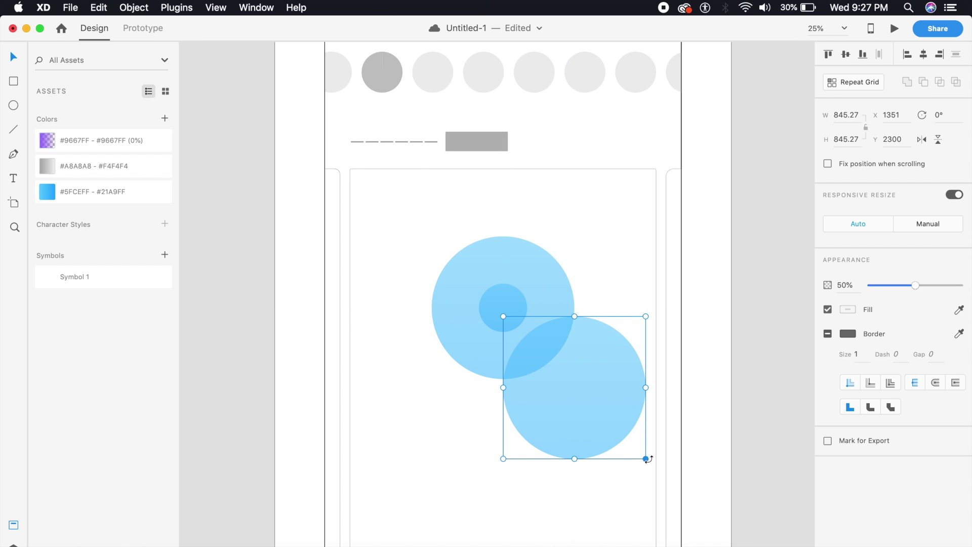
drag(646, 458, 546, 351)
key(shift+super+bracketleft)
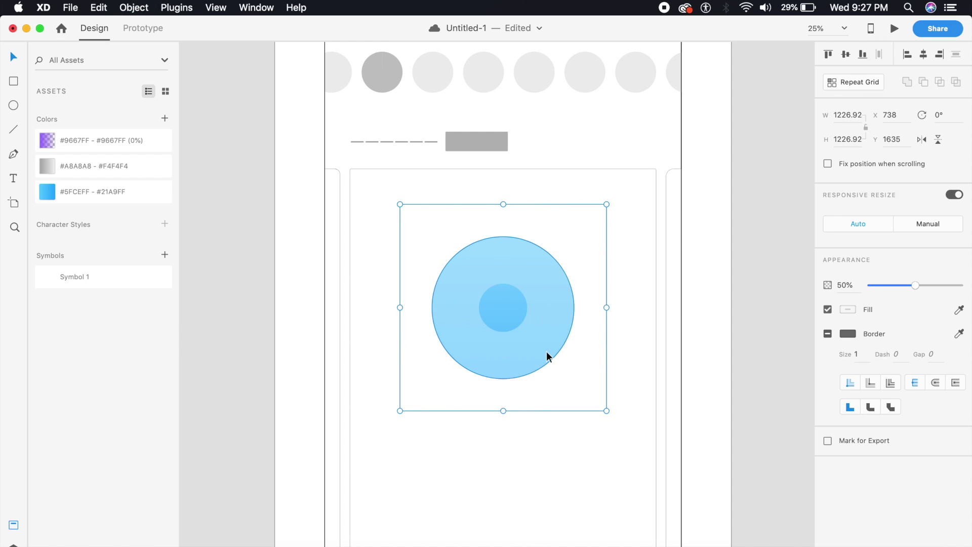
key(super+bracketright)
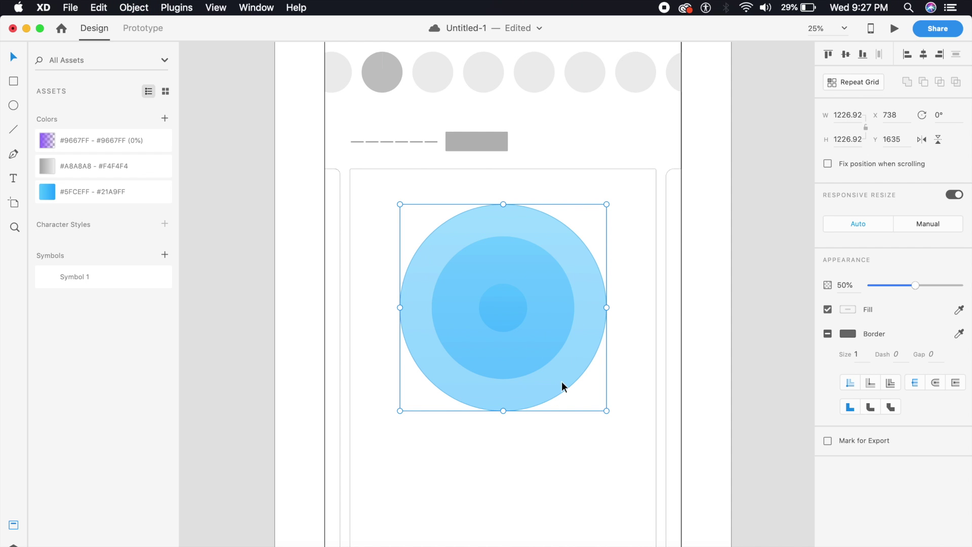
- Set the opacity of all three concentric circles to 0%
shift+click(539, 358)
shift+click(506, 309)
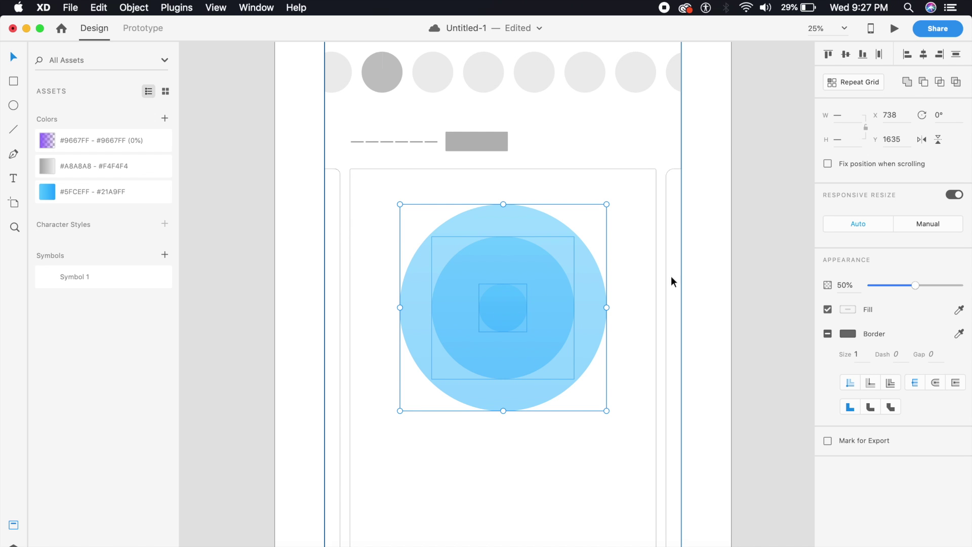
drag(916, 285, 781, 298)
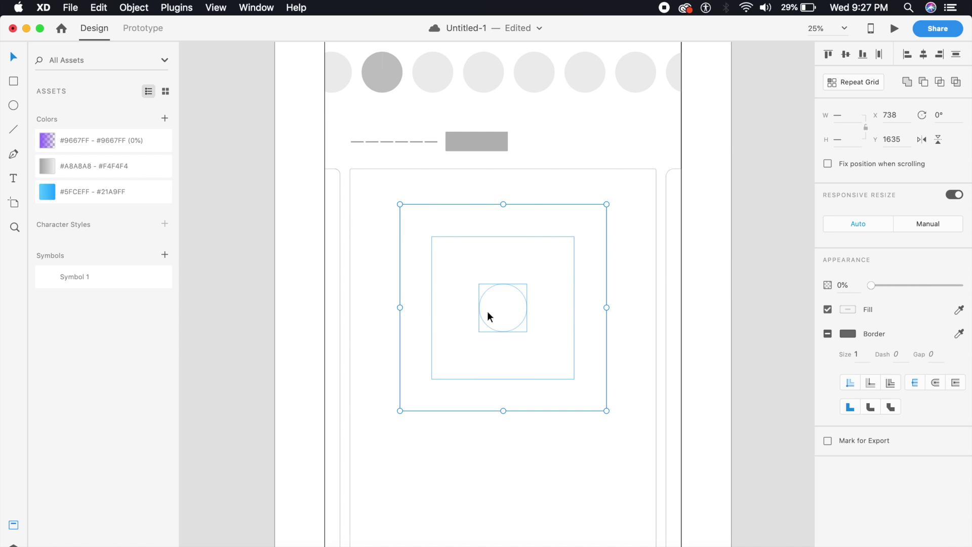
- Duplicate the phone wireframe artboard
key(super+minus)
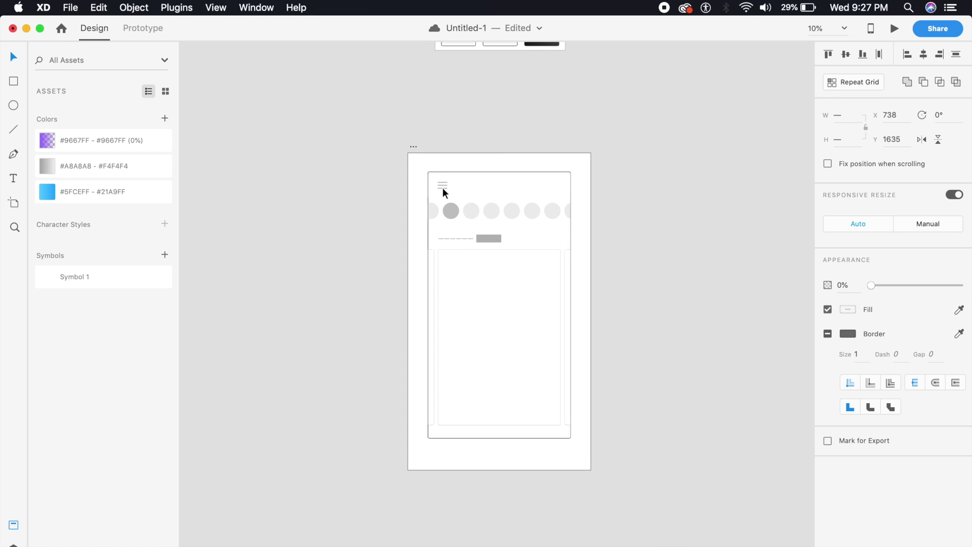
click(412, 146)
key(super+d)
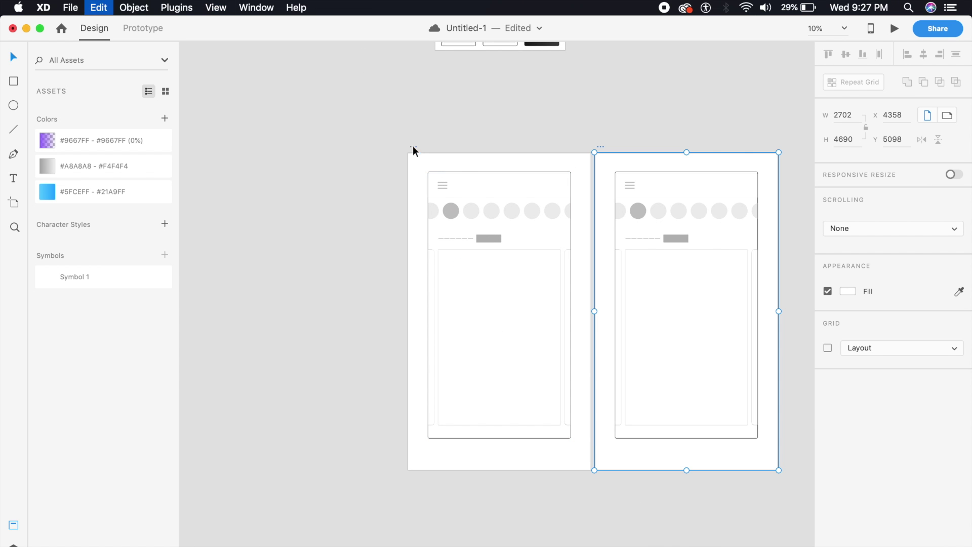
- On the duplicated artboard, set the hidden drop's opacity to 100% and move it straight down into the large card, at about Y 1649
scroll(595, 297, right, 5)
scroll(488, 297, up, 3)
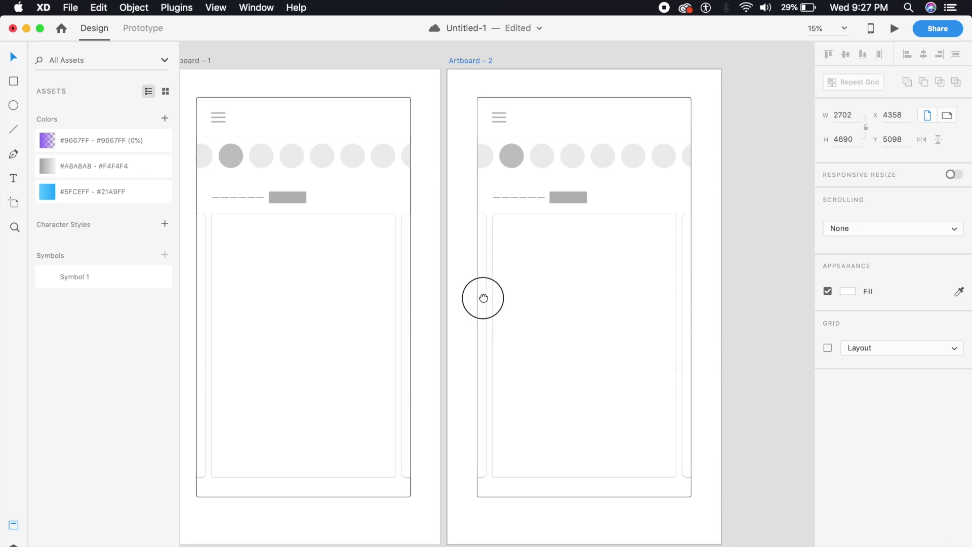
scroll(501, 206, right, 2)
drag(520, 287, 526, 163)
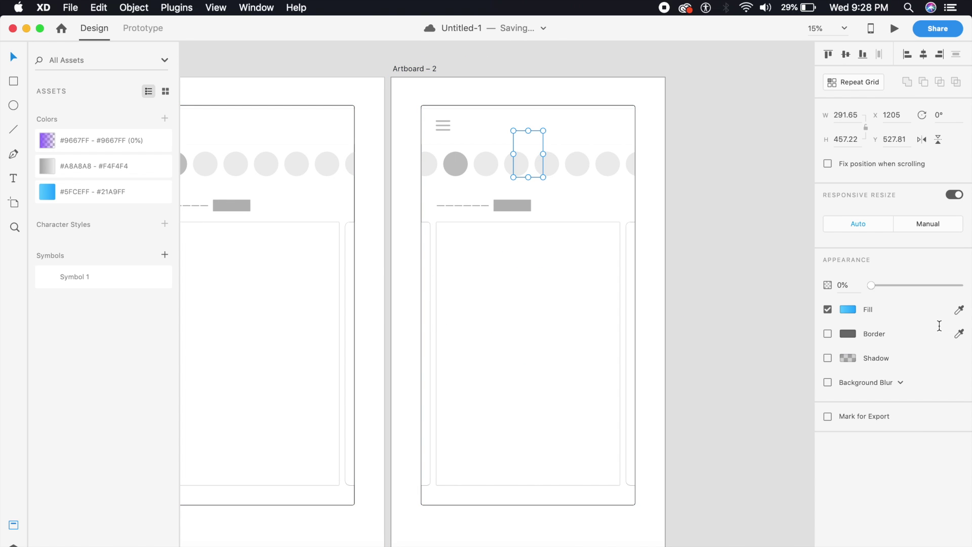
drag(870, 285, 962, 285)
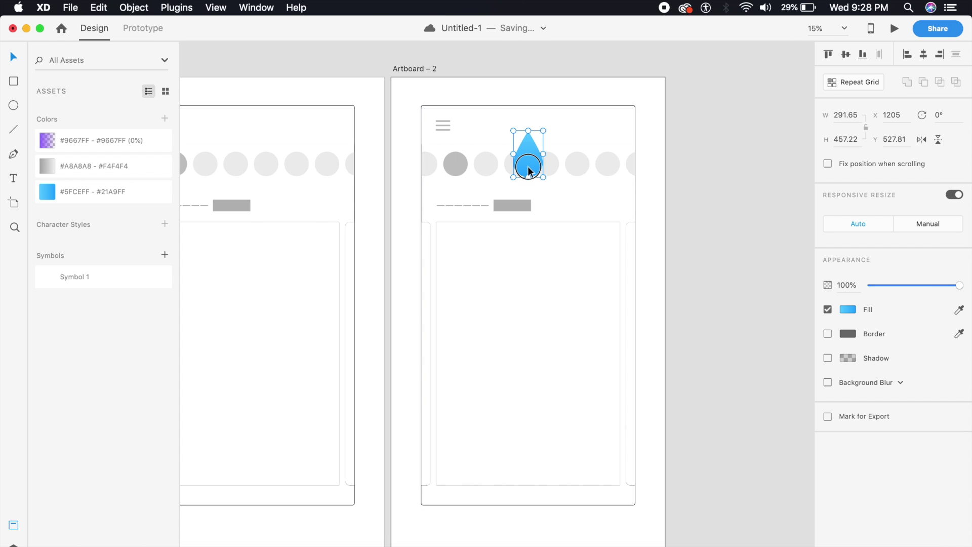
drag(528, 166, 528, 283)
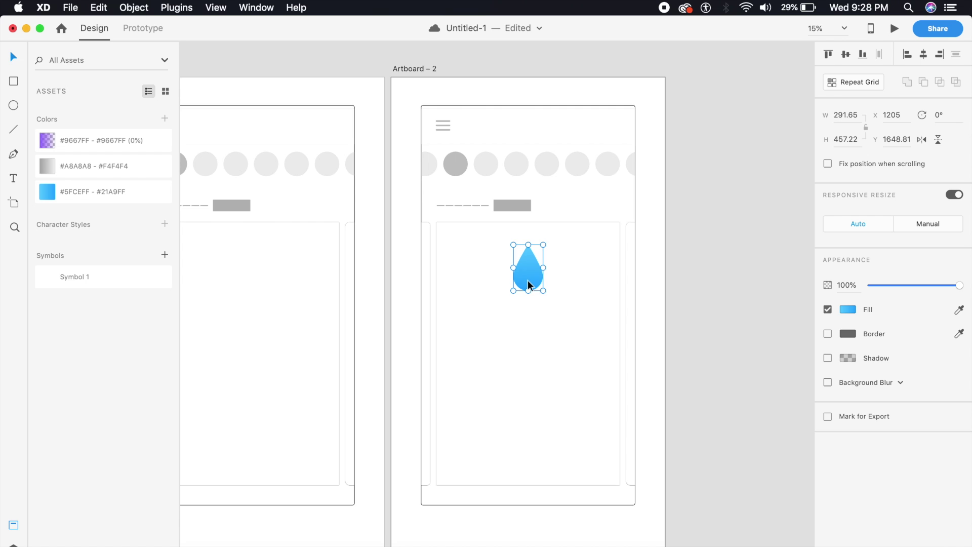
- Duplicate the artboard with the visible drop to create a third artboard
click(425, 68)
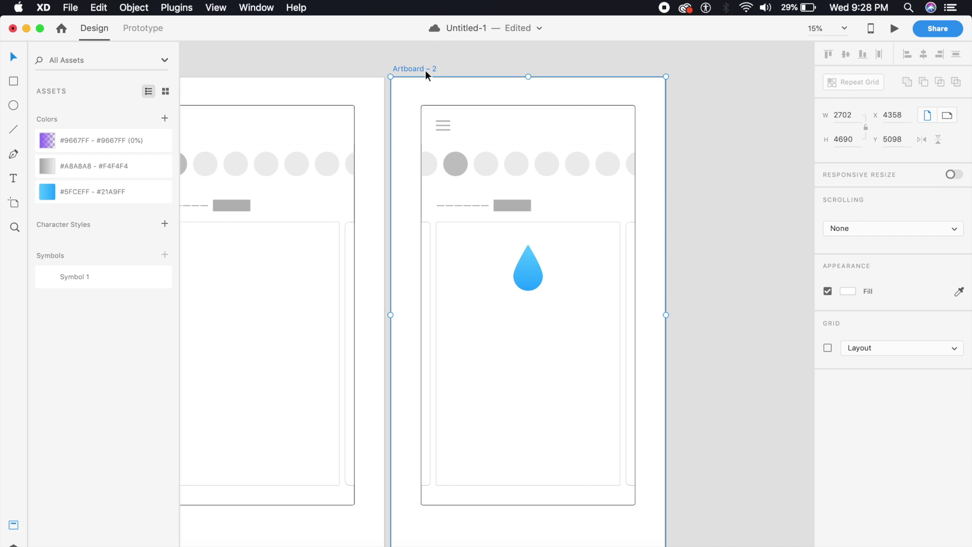
key(super+d)
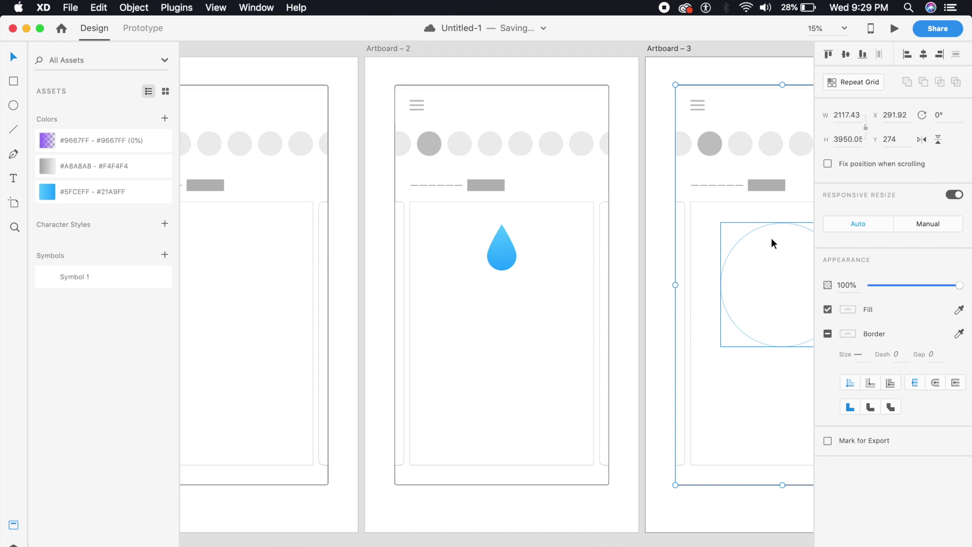
- On Artboard – 2, duplicate the phone frame outline, turn on the copy's white fill and align it exactly over the original frame
click(491, 294)
drag(500, 299, 511, 339)
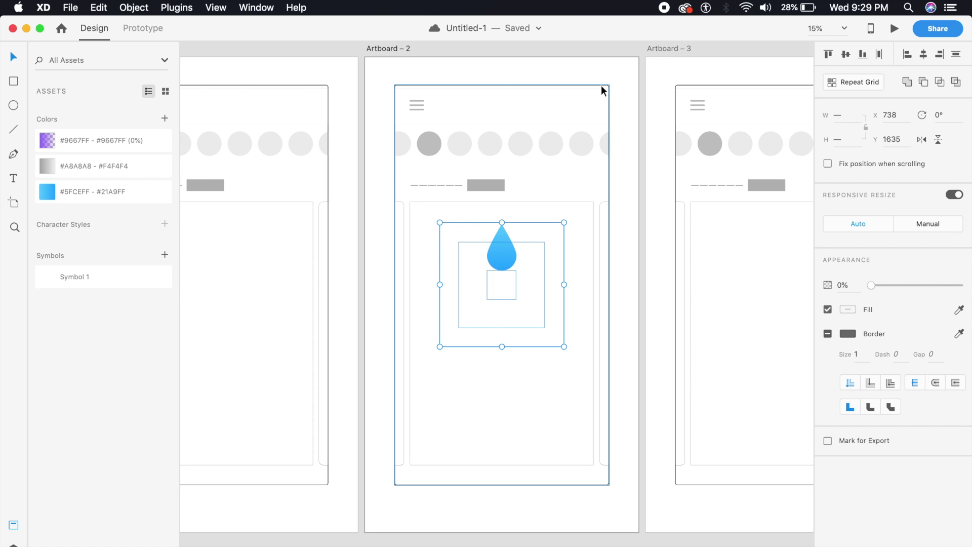
drag(609, 87, 654, 87)
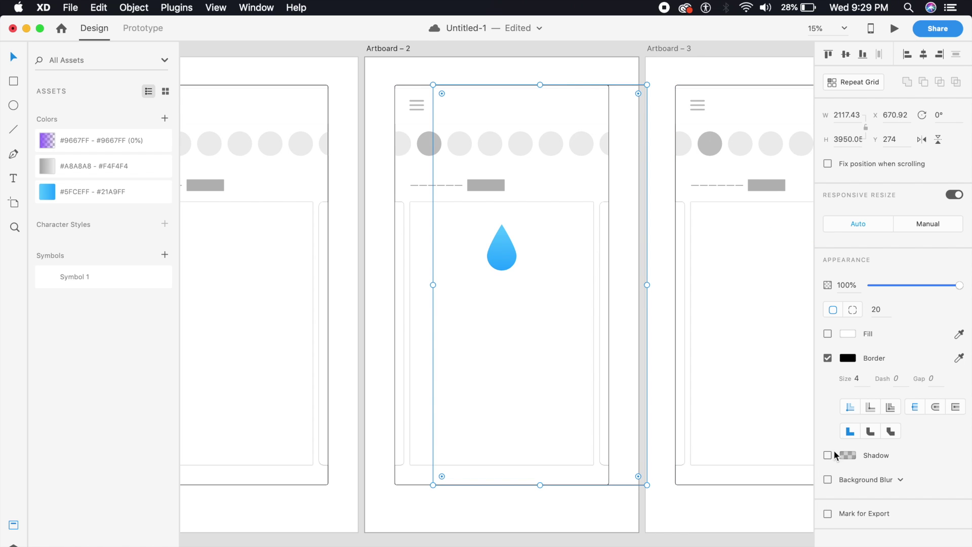
click(829, 334)
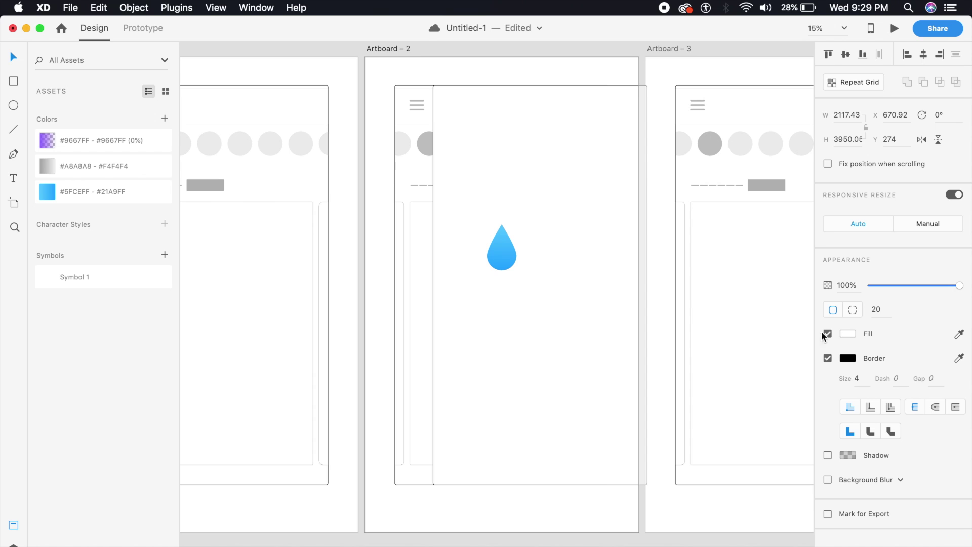
drag(542, 304, 507, 309)
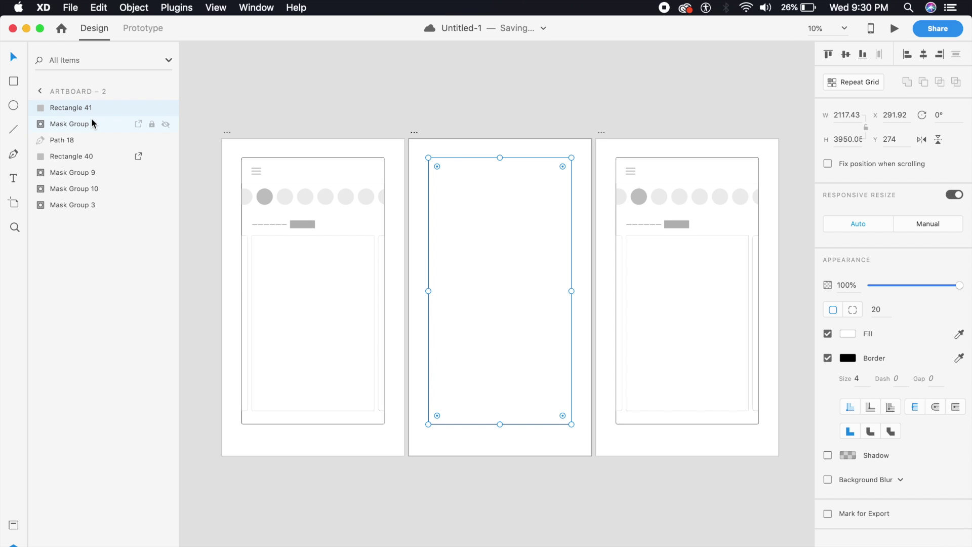
- Mask the three hidden circles on Artboard – 2 with the white-filled frame copy
super+click(92, 122)
super+click(86, 174)
super+click(85, 189)
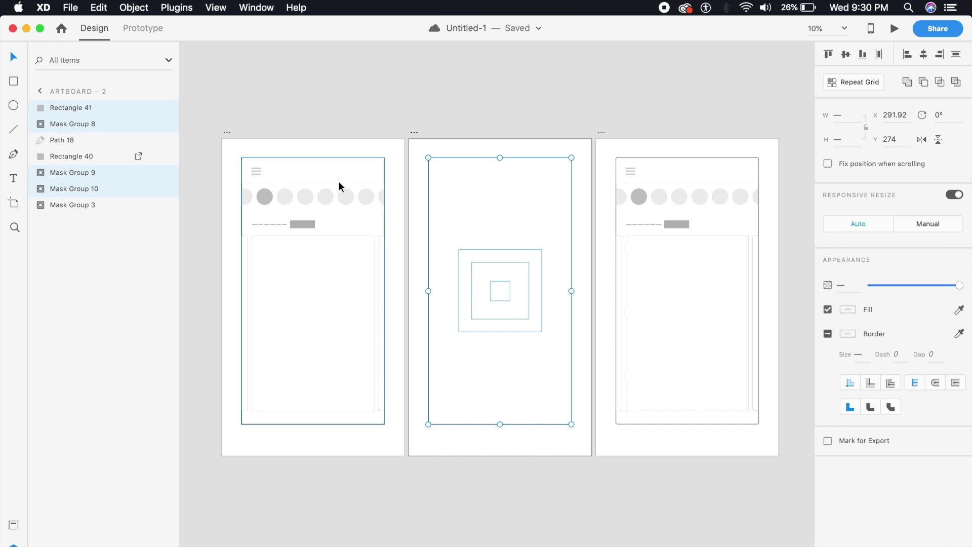
key(super+shift+m)
click(585, 204)
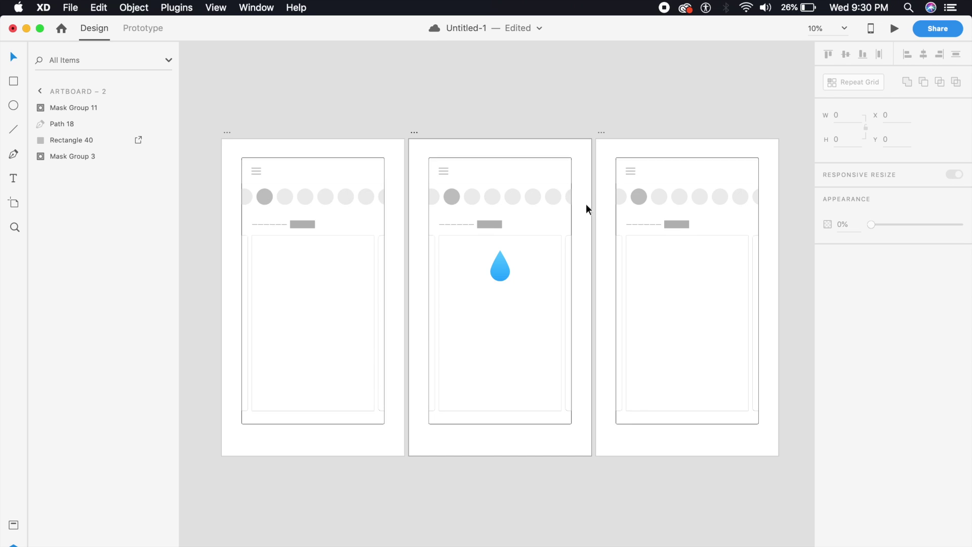
- Replace the third artboard with a fresh duplicate of Artboard – 2
scroll(585, 203, right, 2)
click(565, 126)
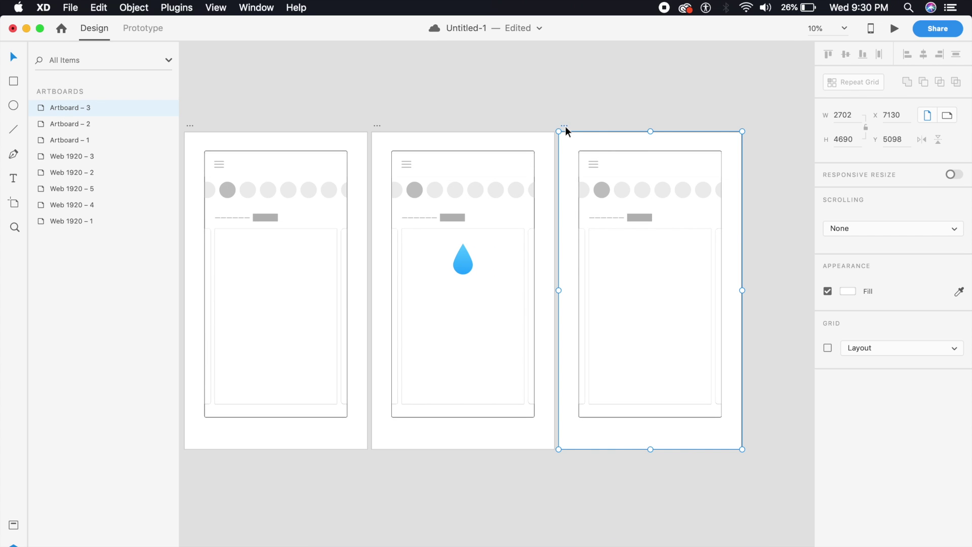
key(Delete)
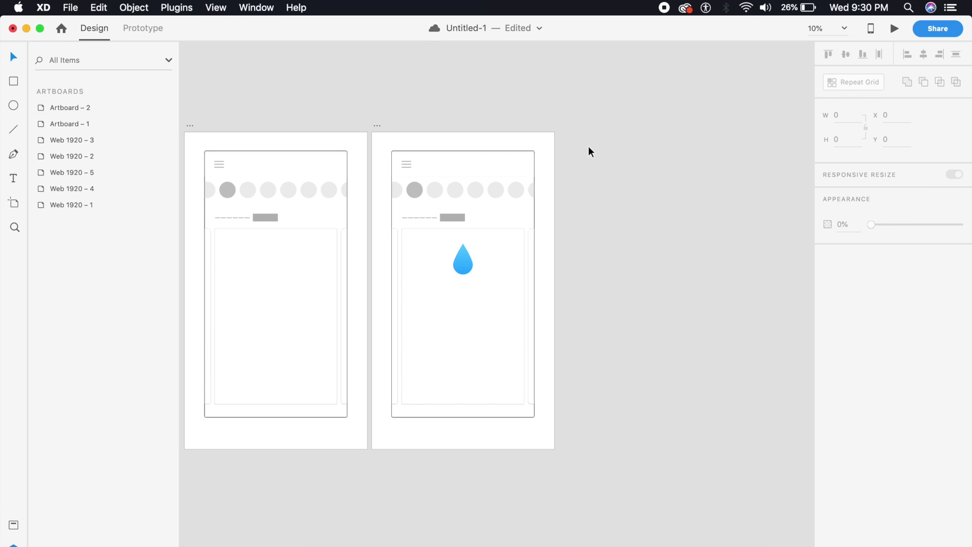
click(379, 125)
key(super+d)
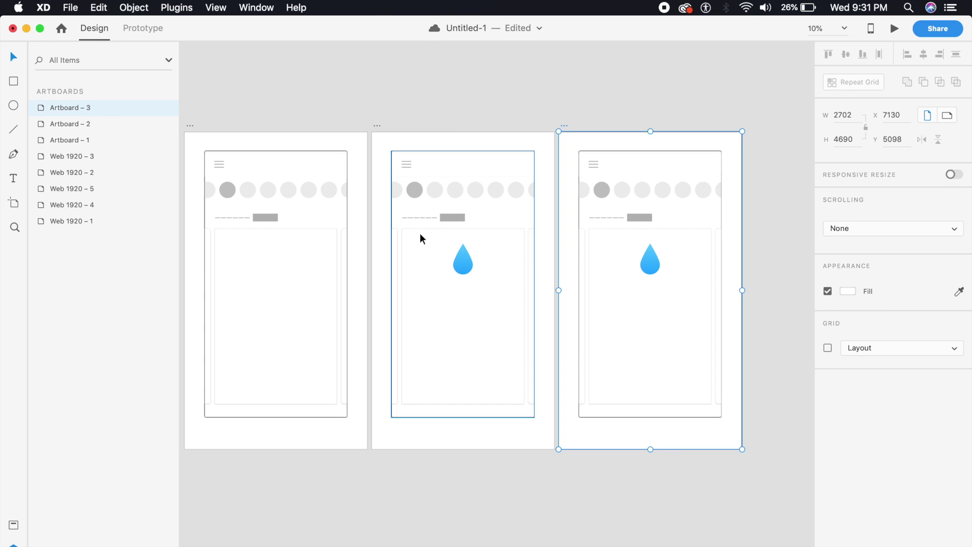
- Set the drop's opacity to 0% on the third artboard
scroll(477, 284, up, 5)
scroll(618, 280, right, 3)
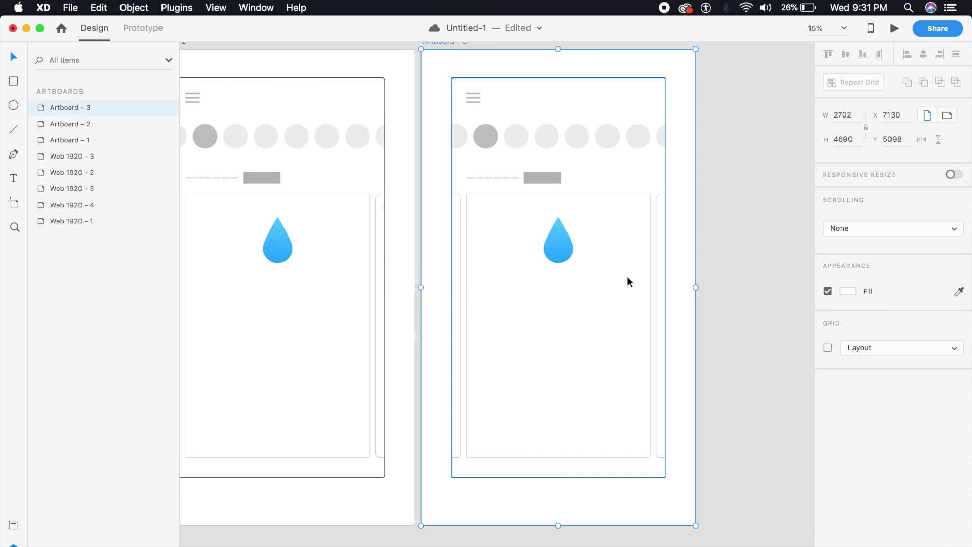
click(564, 229)
double_click(562, 227)
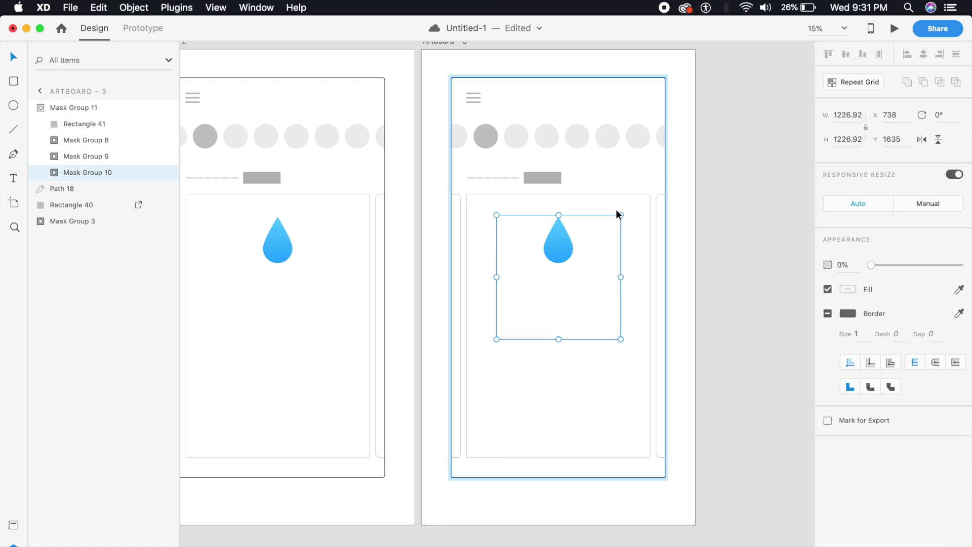
click(693, 203)
click(556, 244)
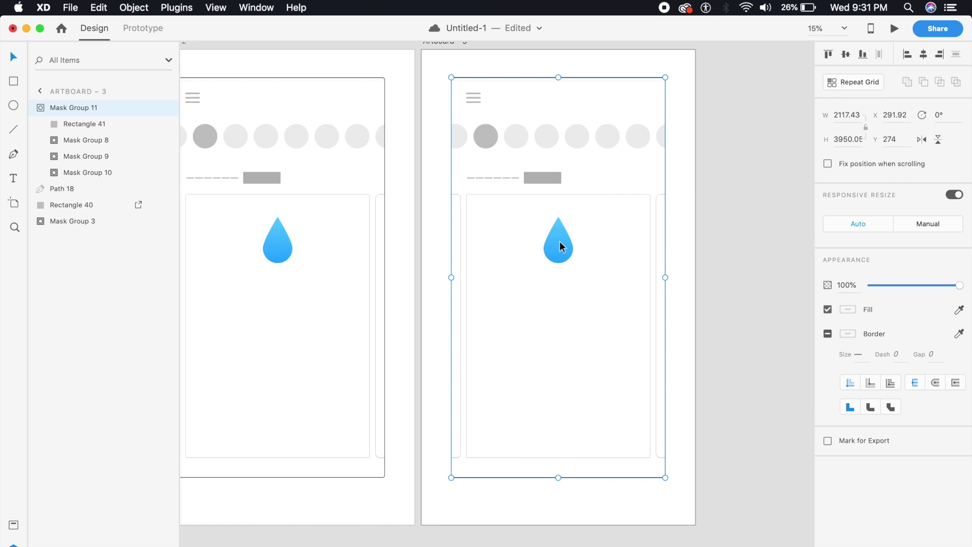
click(83, 190)
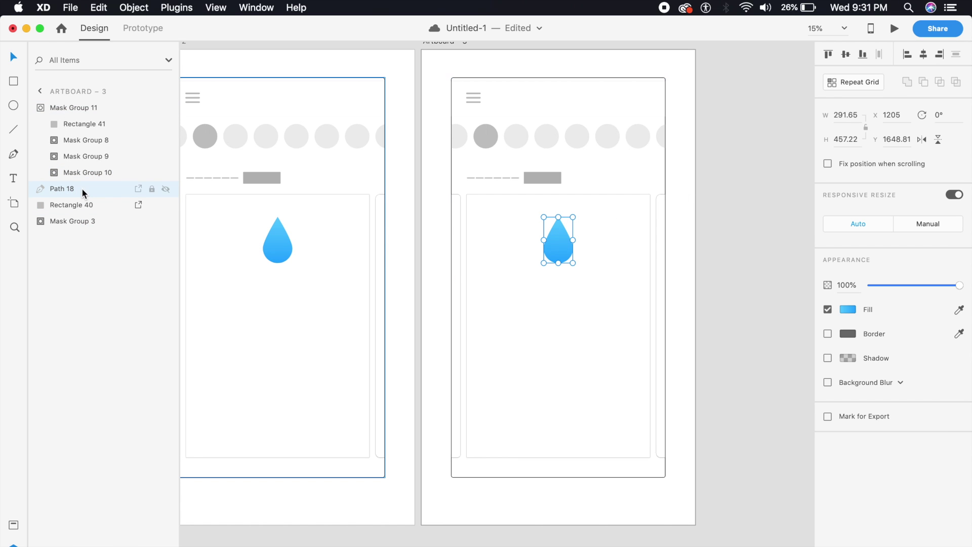
drag(889, 287, 835, 288)
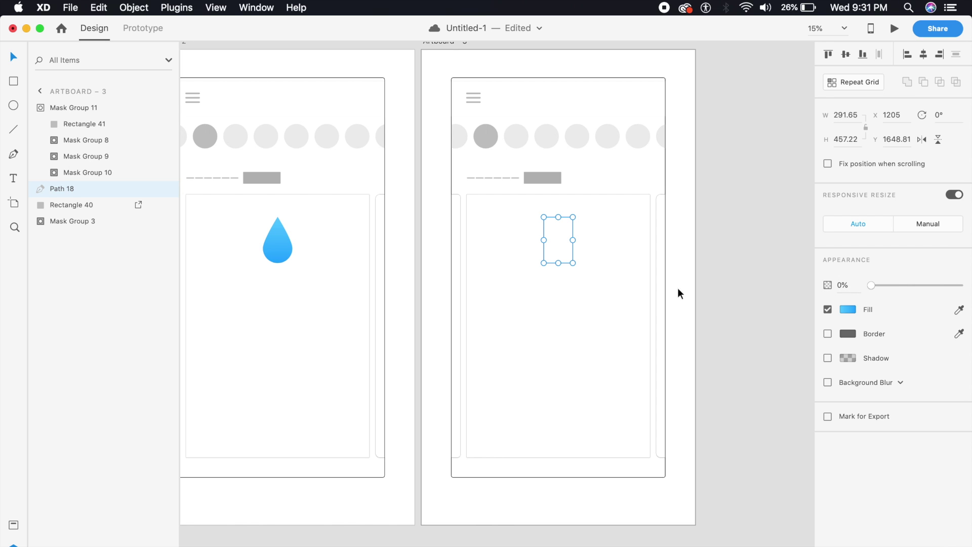
- Inside the third artboard's mask, set the smallest circle's opacity to 100% and enlarge it to about 4245 × 4245 over the phone frame
click(558, 284)
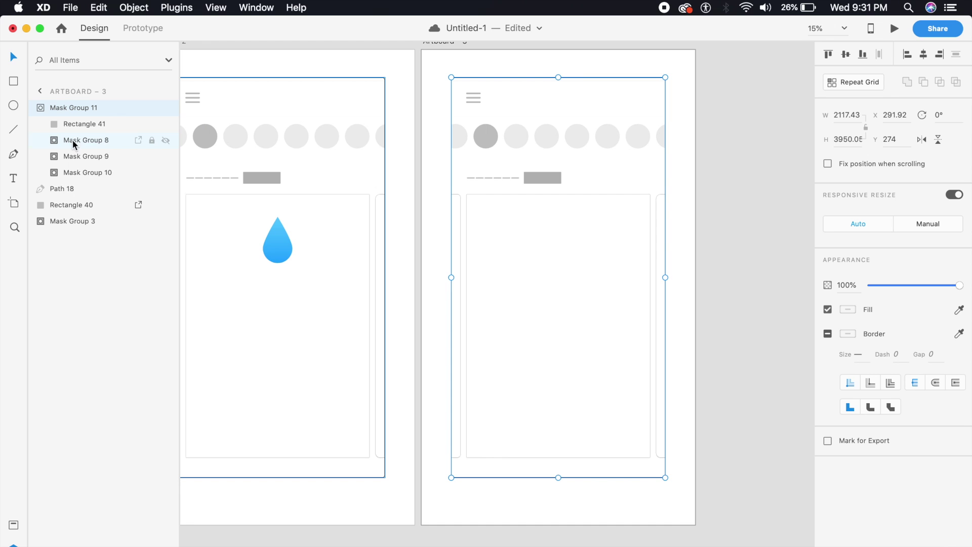
click(81, 124)
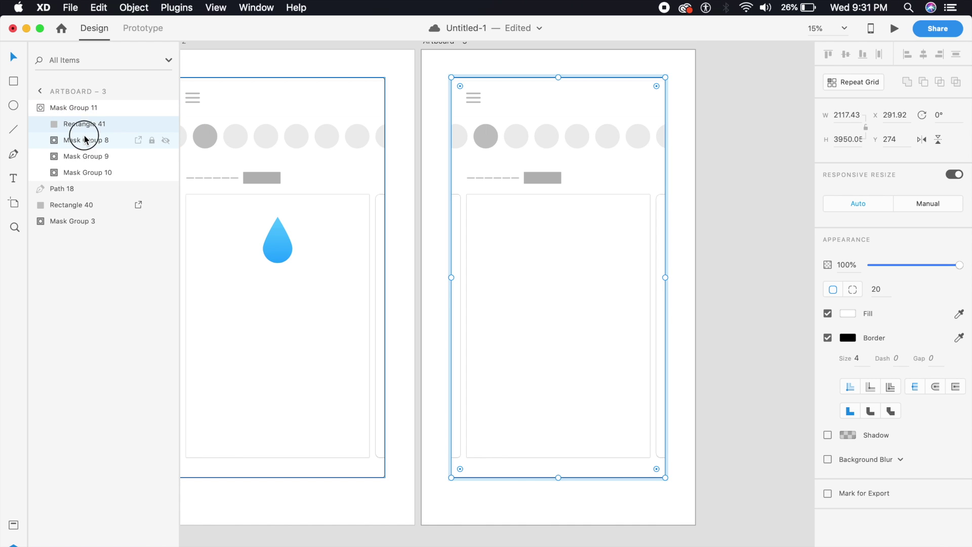
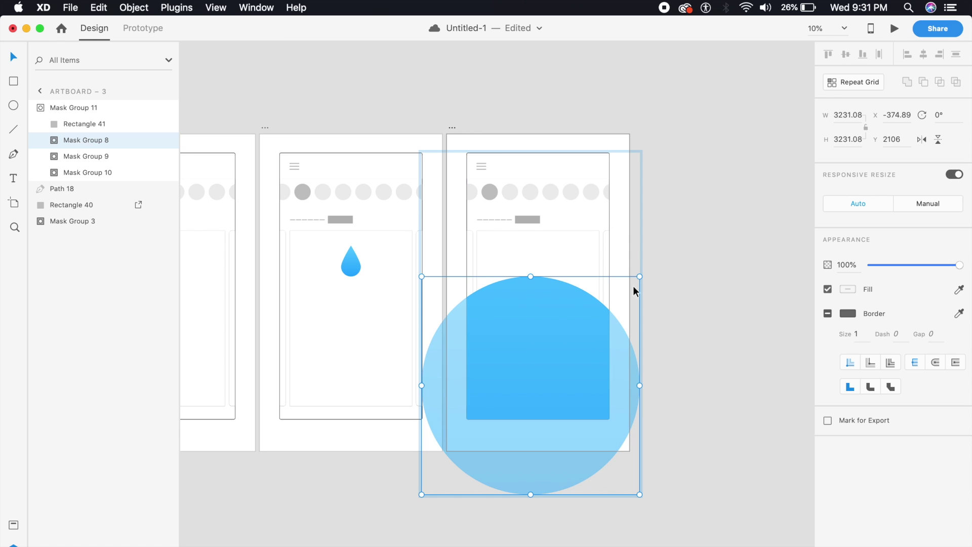
drag(639, 277, 708, 146)
drag(525, 311, 499, 246)
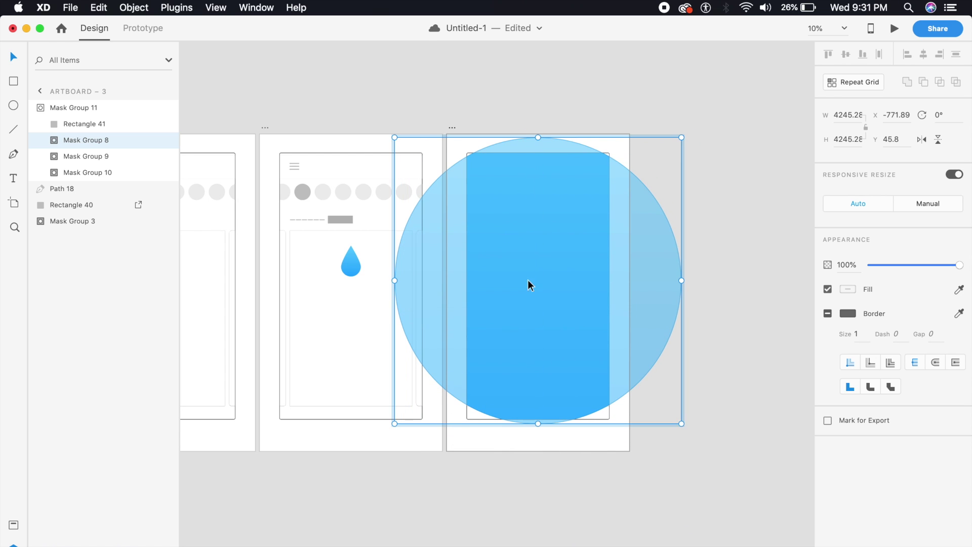
click(636, 384)
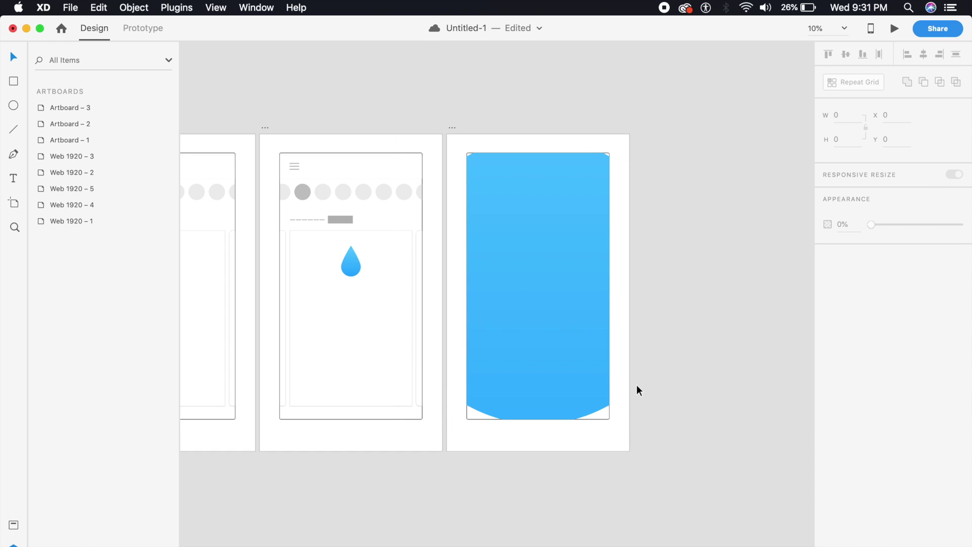
- Enlarge the circle further to about 4856 × 4856 and centre it so it covers the whole phone frame
double_click(548, 376)
key(Escape)
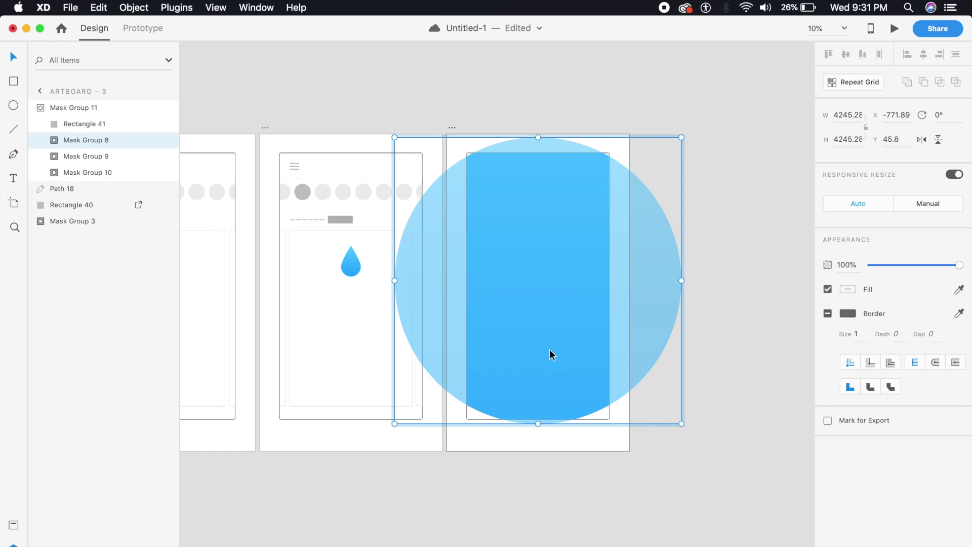
drag(678, 423, 718, 462)
drag(637, 390, 621, 375)
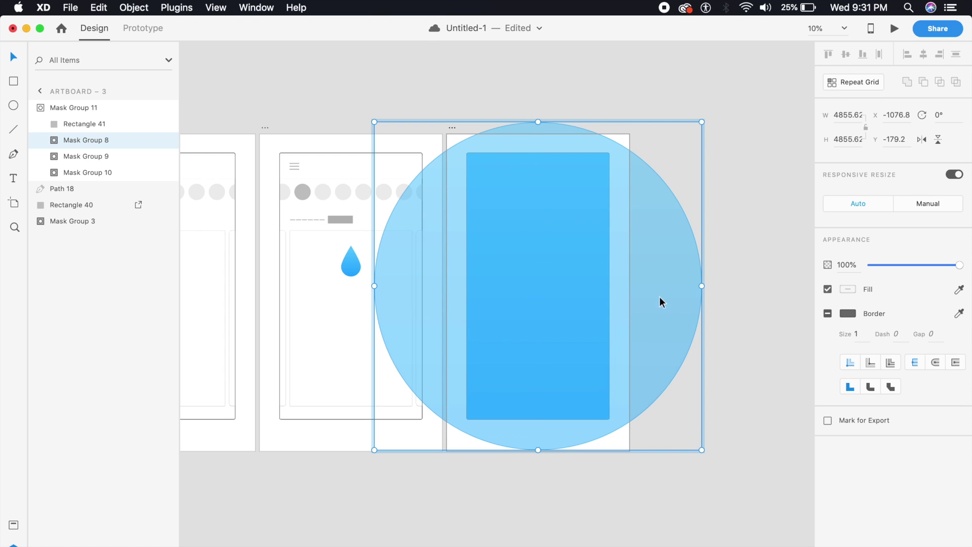
- Set the enlarged circle's opacity to 50%
click(860, 269)
key(Return)
click(469, 248)
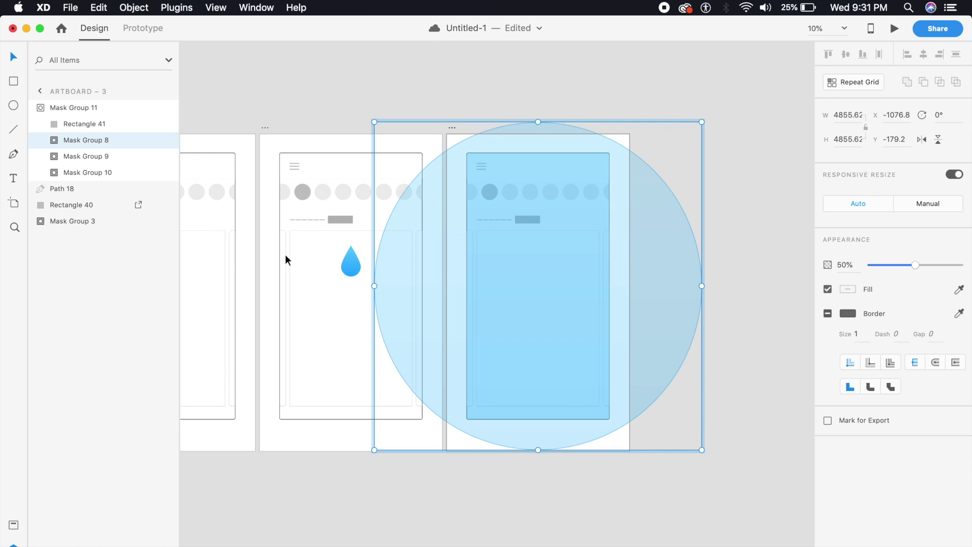
- Set the second masked circle's opacity to 50% on the third artboard and enlarge it to about 3322 × 3322
click(86, 156)
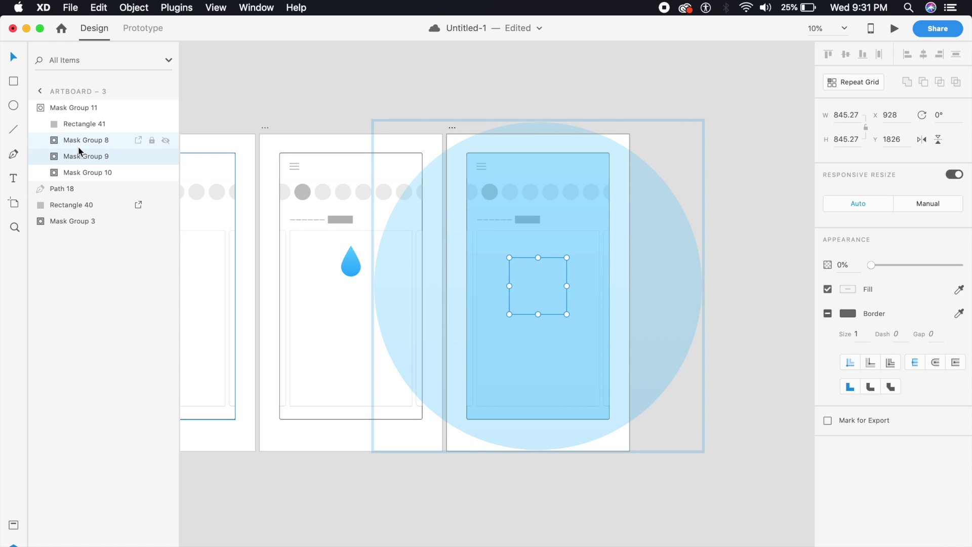
drag(567, 314, 634, 382)
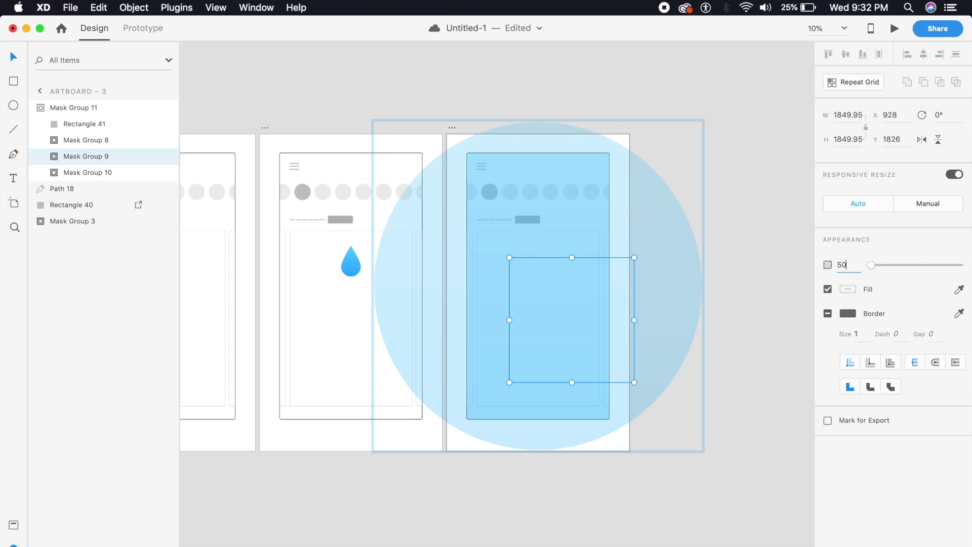
key(Return)
drag(634, 382, 738, 480)
key(super+minus)
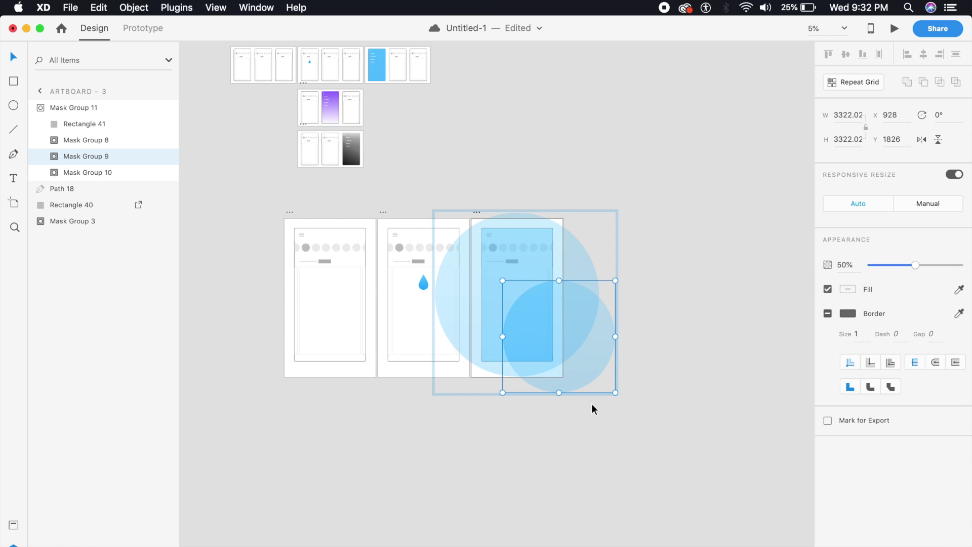
- Enlarge the second circle beyond the first one and centre it over the phone frame
drag(615, 393, 679, 461)
drag(629, 408, 540, 309)
mouse_move(600, 368)
mouse_down()
mouse_move(636, 409)
mouse_move(593, 369)
mouse_up()
- Set the opacity of the third circle, Mask Group 10, to 50%
click(105, 173)
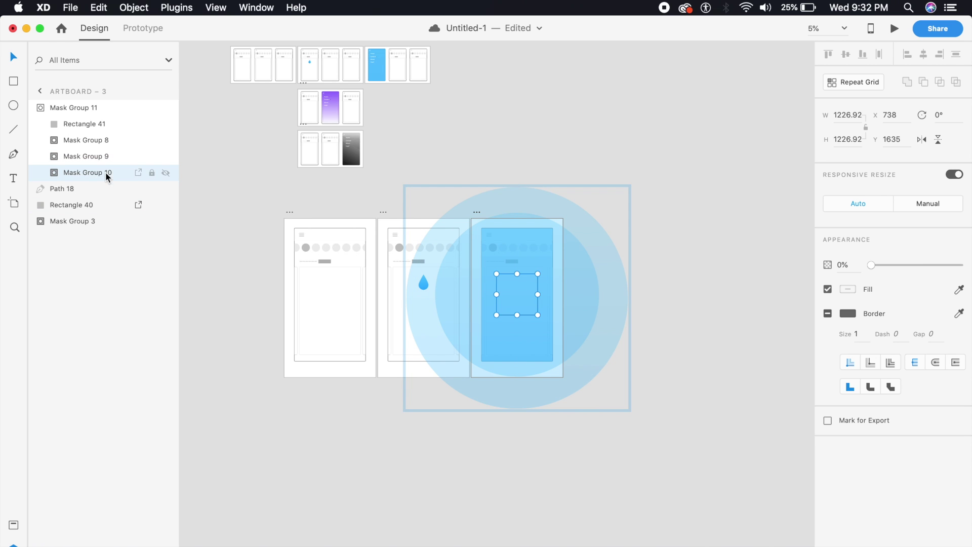
scroll(572, 290, up, 3)
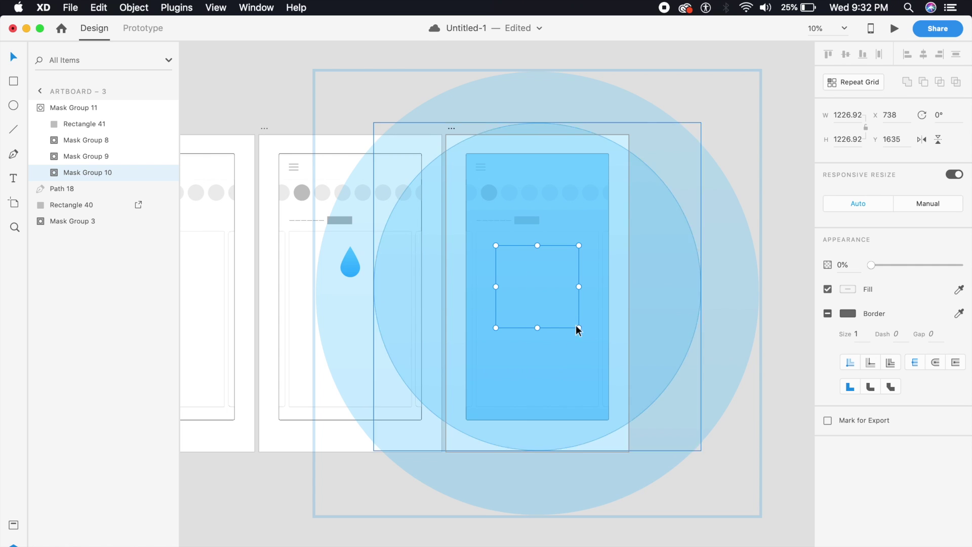
click(857, 263)
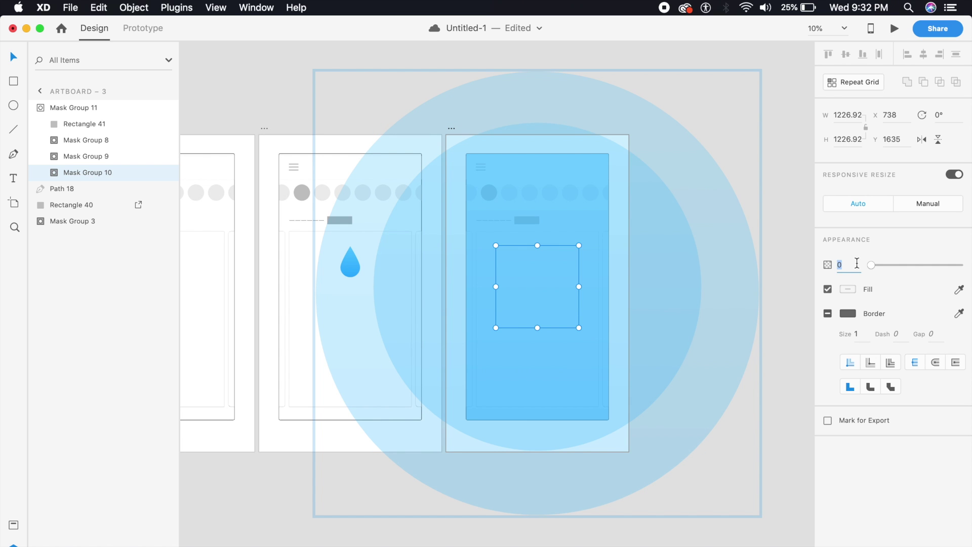
key(Return)
- Enlarge the third circle to about 8536 × 8536, centre it over the phone frame and leave the mask group
scroll(484, 375, down, 3)
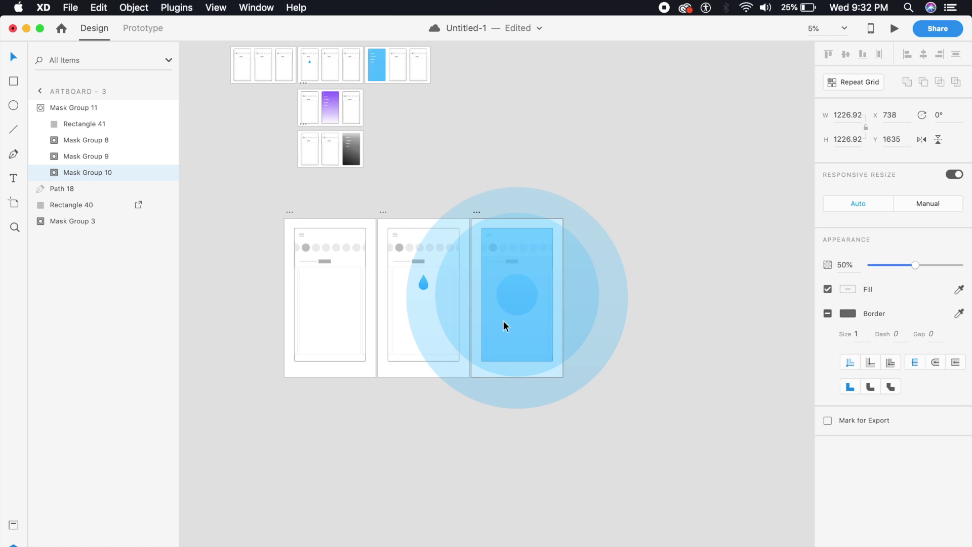
drag(535, 314, 582, 339)
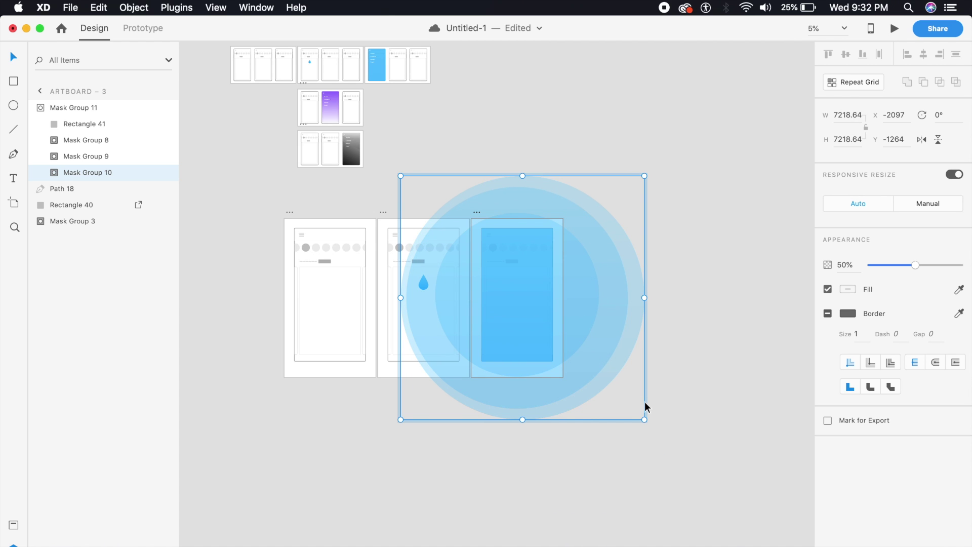
drag(644, 419, 694, 469)
drag(632, 402, 601, 376)
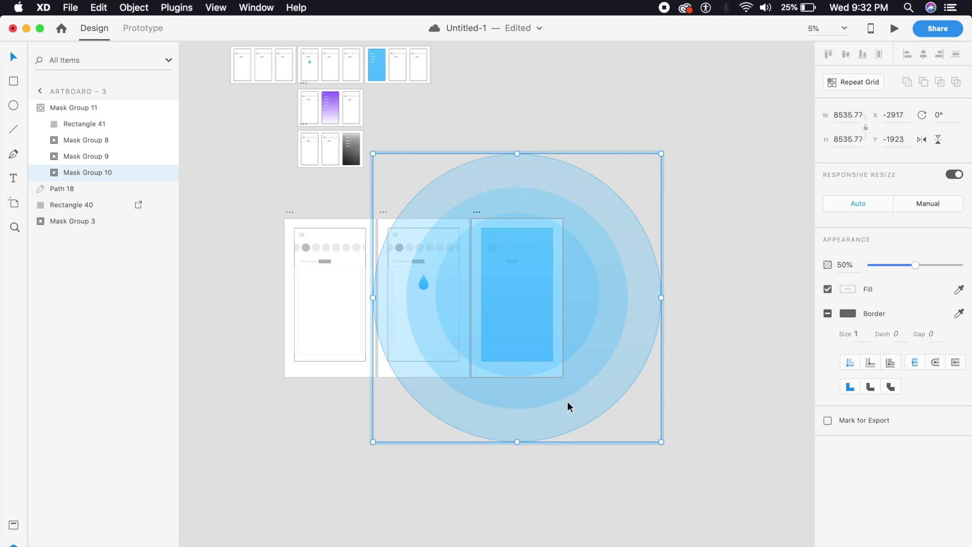
key(Delete)
key(super+equal)
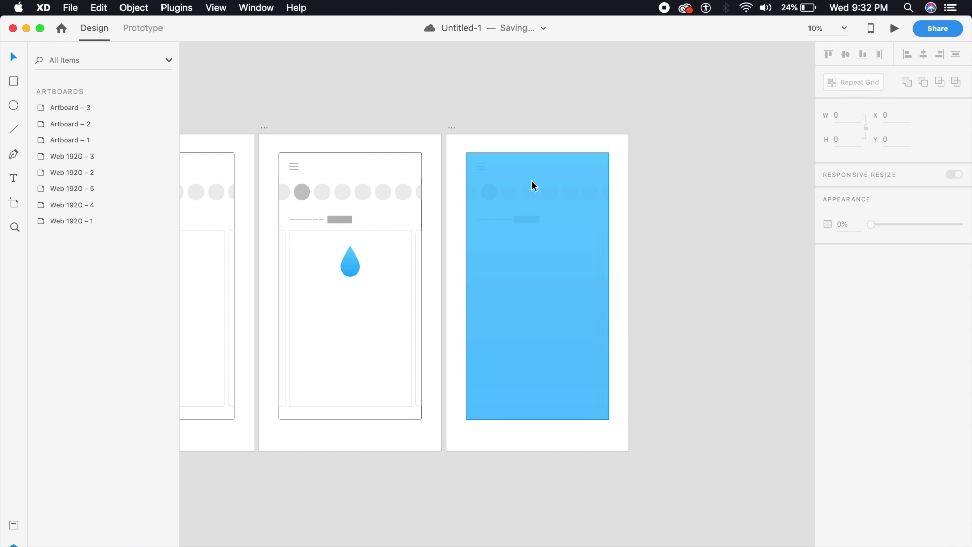
- With the Pen tool, draw a diagonal line about 127 × 127 over the third artboard's hamburger icon
click(16, 157)
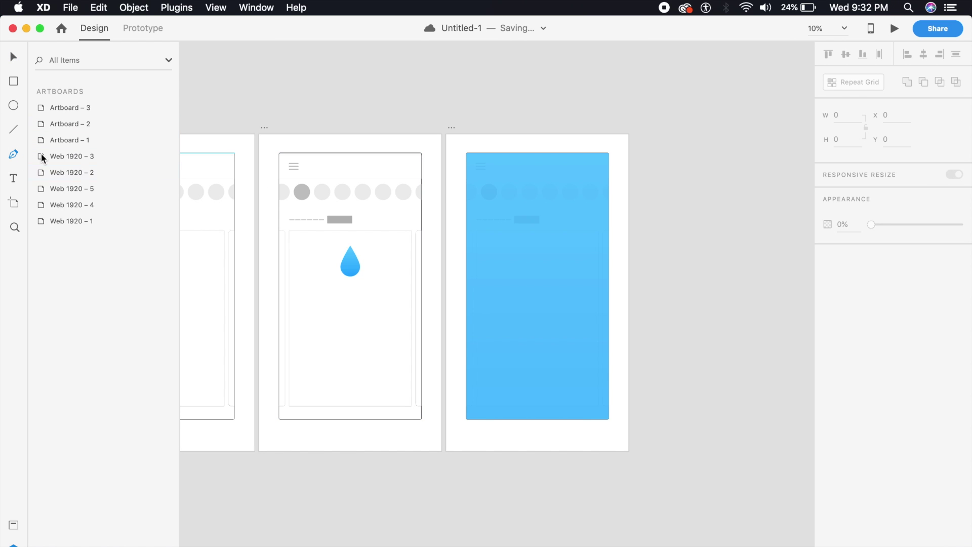
scroll(446, 181, up, 4)
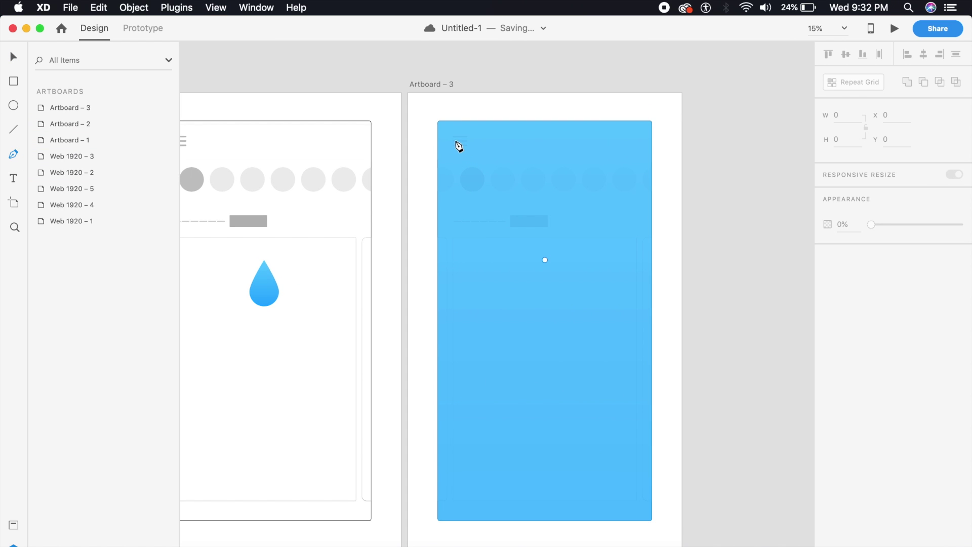
click(455, 141)
click(468, 153)
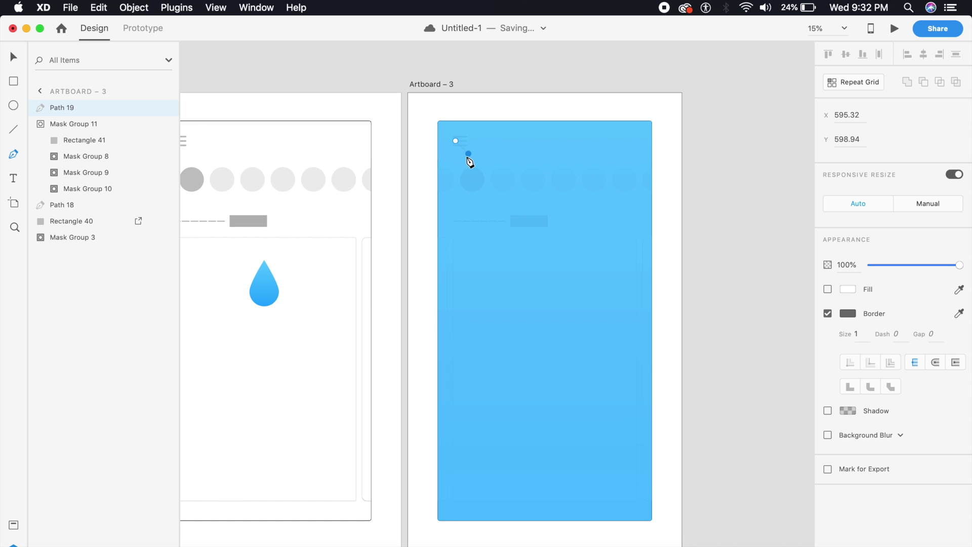
- Give the diagonal line a white border of size 8
click(852, 311)
drag(705, 265, 686, 238)
click(866, 334)
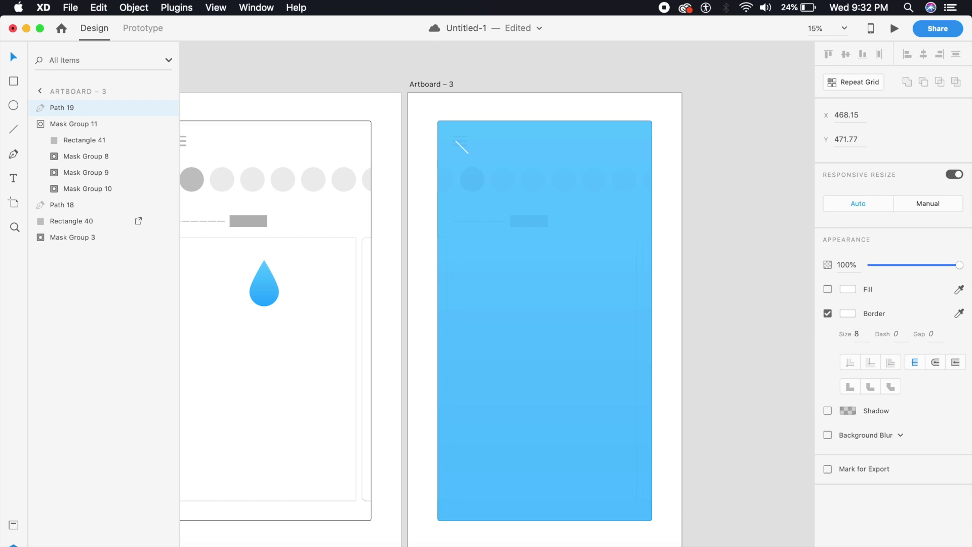
- Cross the diagonal line with a mirrored copy to form an X and group the two lines
scroll(616, 335, up, 4)
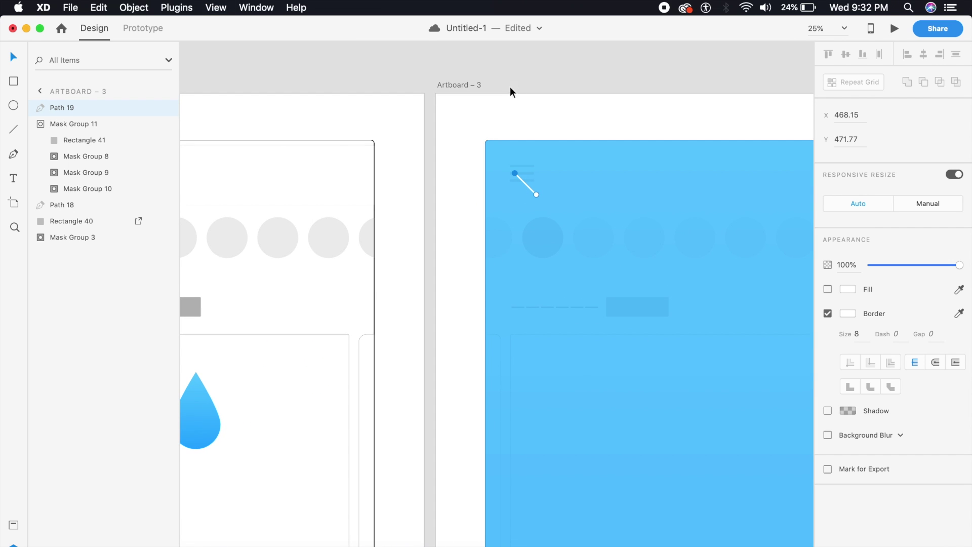
click(510, 87)
mouse_move(518, 180)
mouse_down()
mouse_move(533, 221)
mouse_move(554, 215)
mouse_move(551, 203)
mouse_move(540, 214)
mouse_move(529, 179)
mouse_up()
shift+click(529, 187)
key(super+g)
- Copy the X icon group into the second artboard at the same position
key(super+minus)
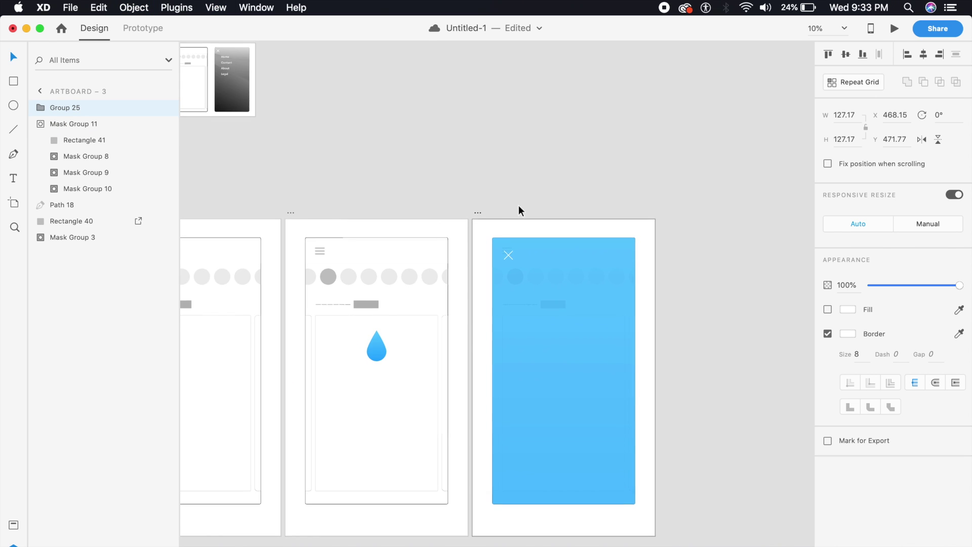
scroll(519, 205, left, 5)
scroll(519, 205, down, 3)
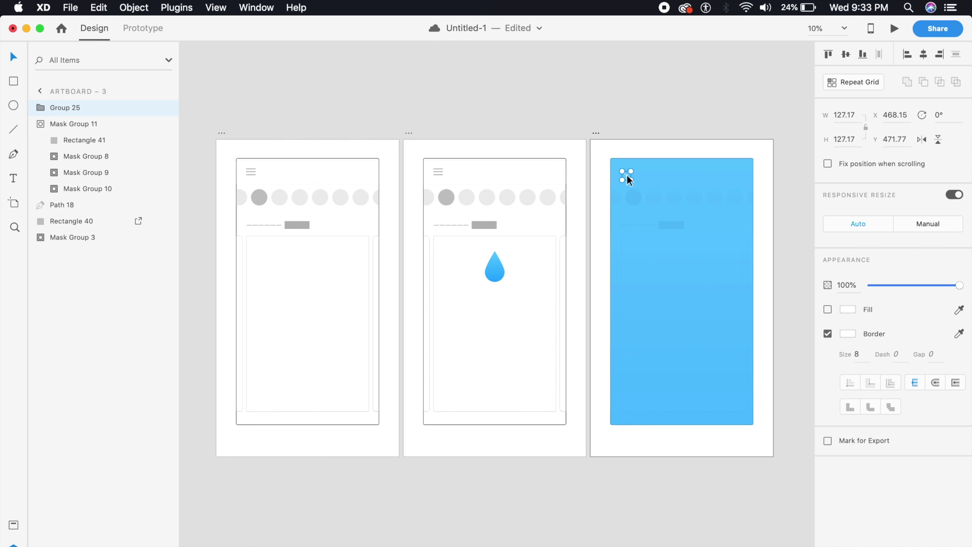
click(476, 219)
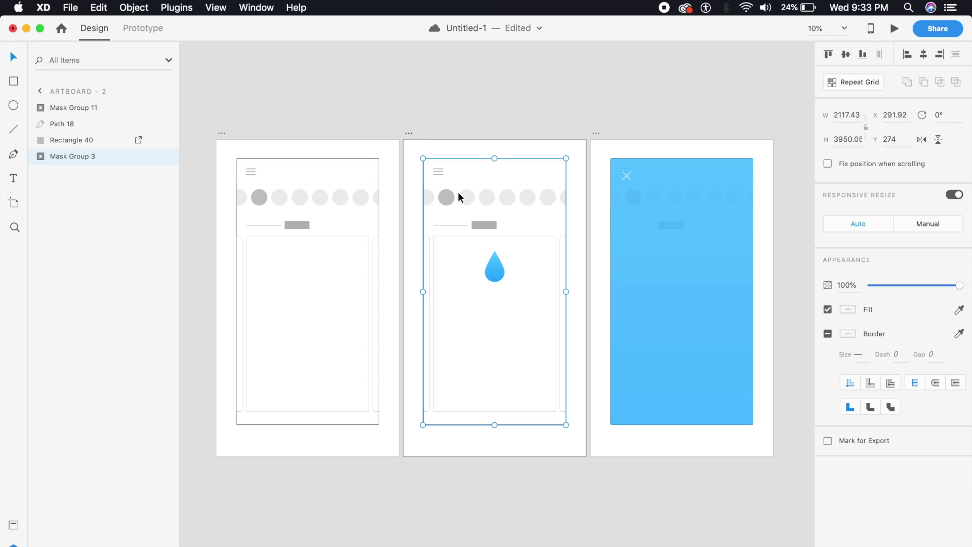
key(super+v)
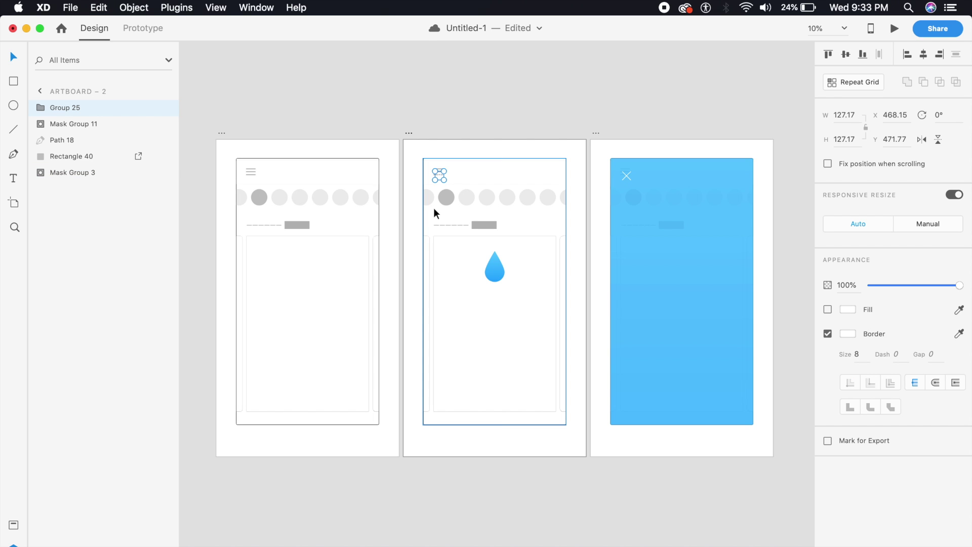
- Move the second artboard's X icon down to about Y 592 and set its opacity to 0%
key(shift+Down)
key(shift+Down)
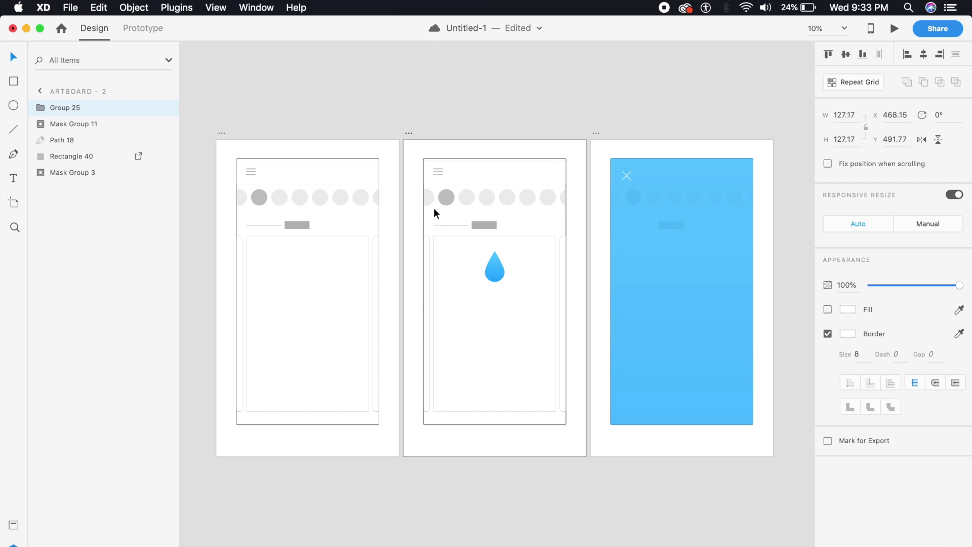
key(shift+Down)
drag(901, 290, 834, 280)
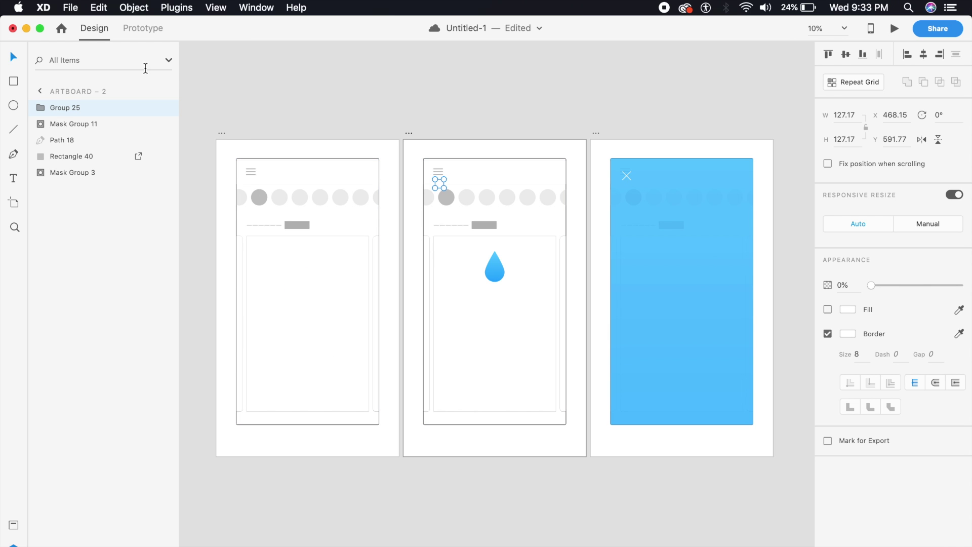
- Switch to prototyping and link the hamburger icon on the first artboard to Artboard – 2
click(144, 28)
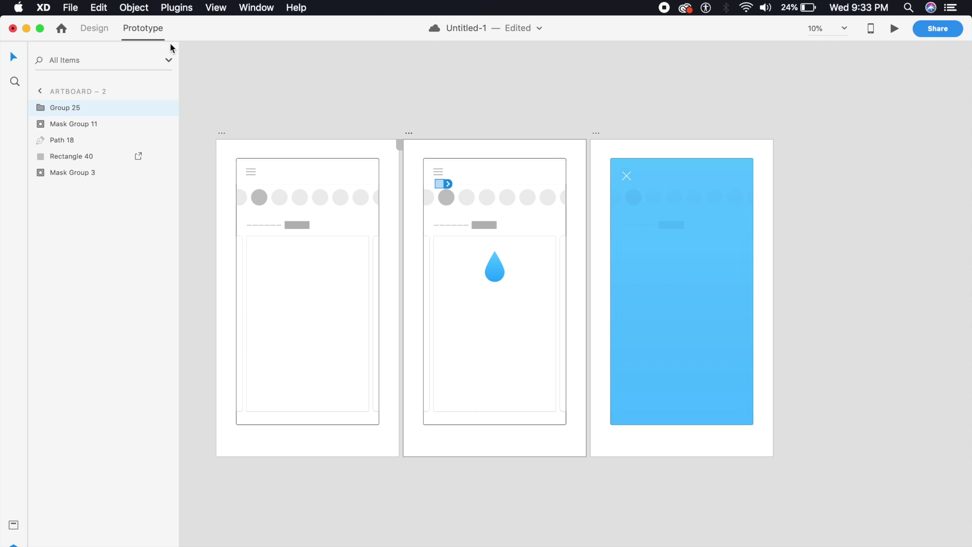
click(251, 171)
double_click(251, 171)
double_click(251, 170)
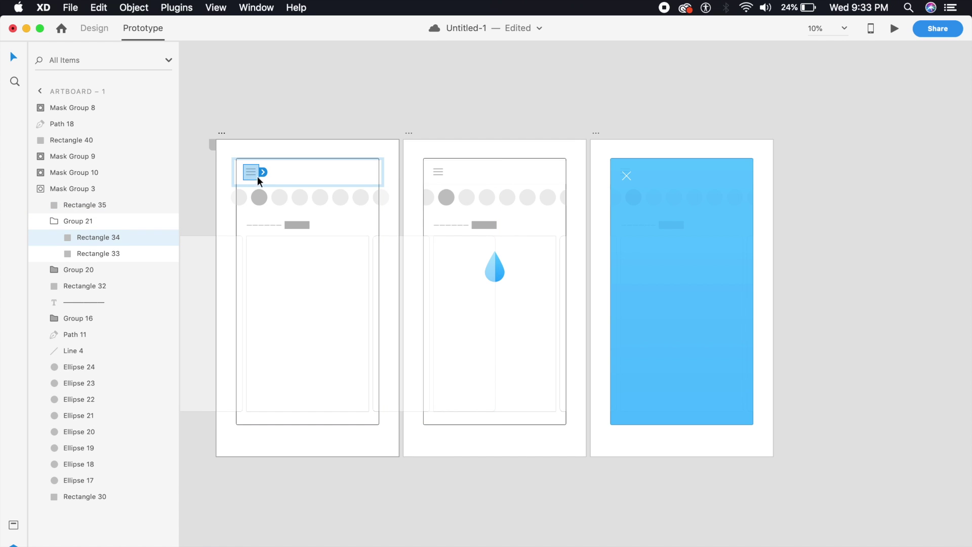
drag(262, 172, 430, 181)
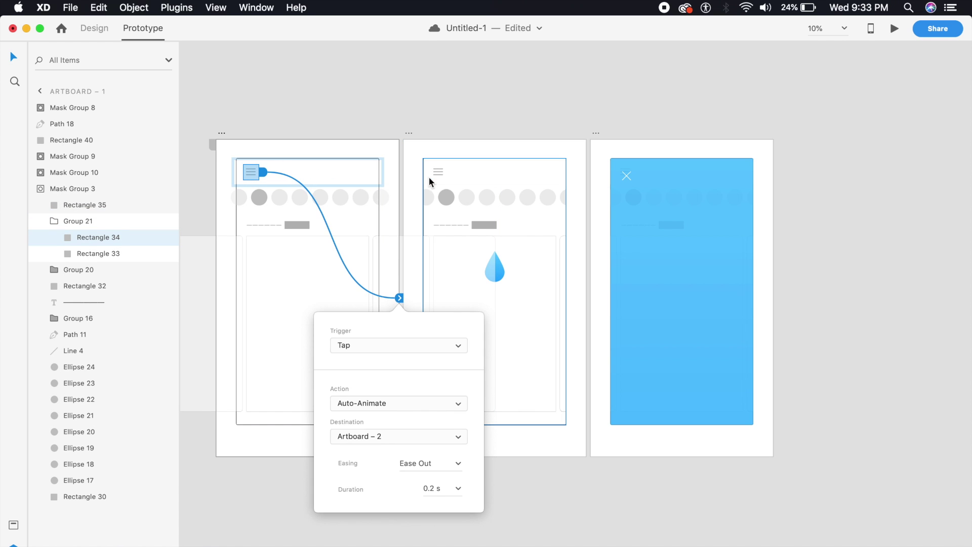
- Set the hamburger link to a Tap trigger with Auto-Animate, Ease Out easing and a duration of 0.2 s
click(434, 347)
click(441, 373)
click(434, 404)
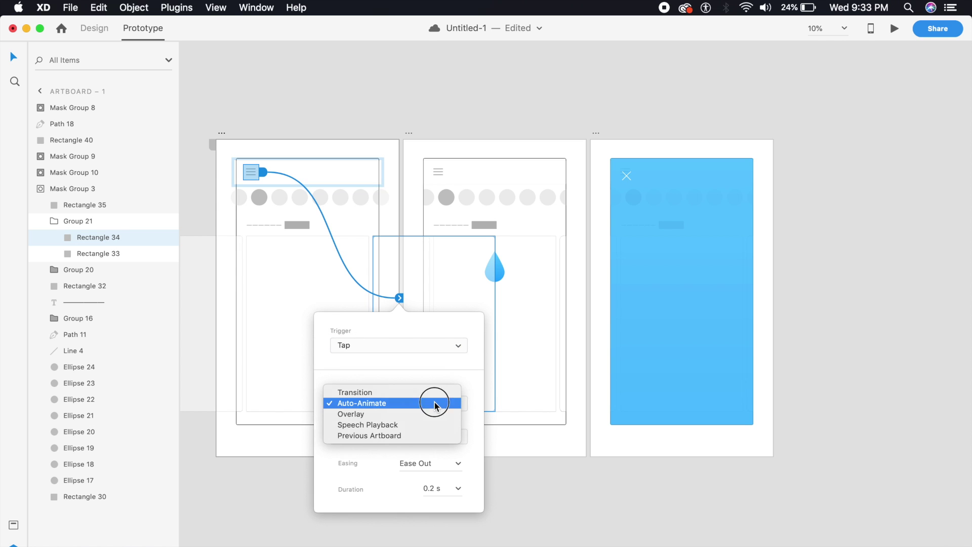
click(434, 403)
click(457, 464)
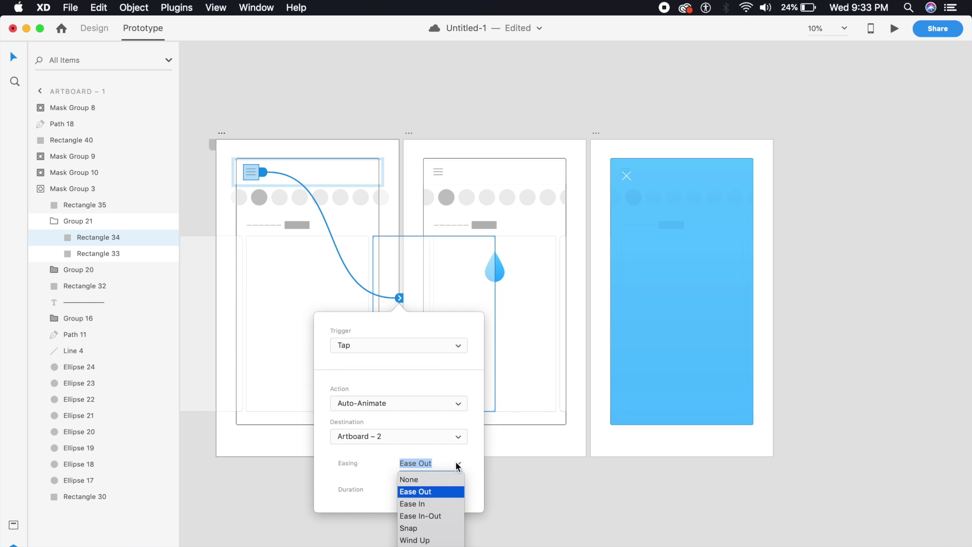
click(416, 492)
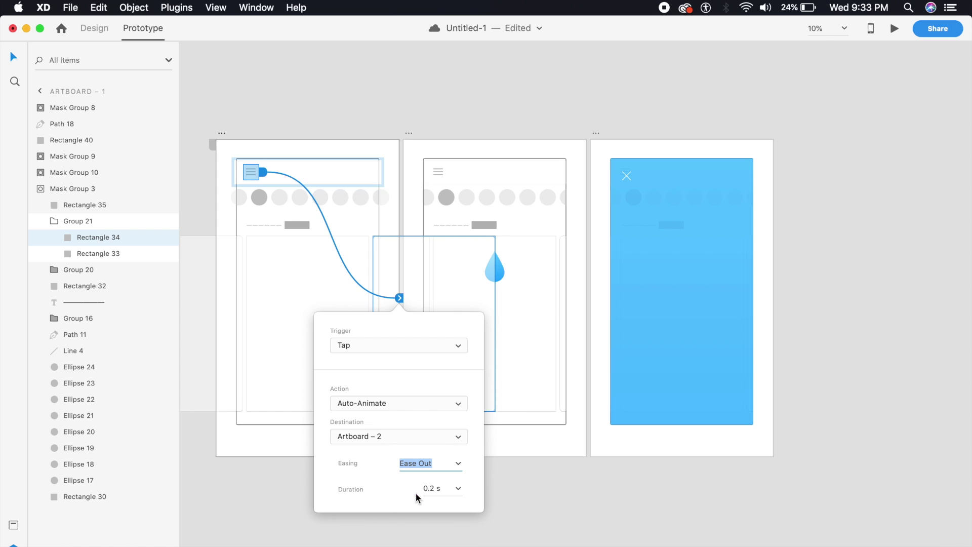
click(448, 490)
text(0.2)
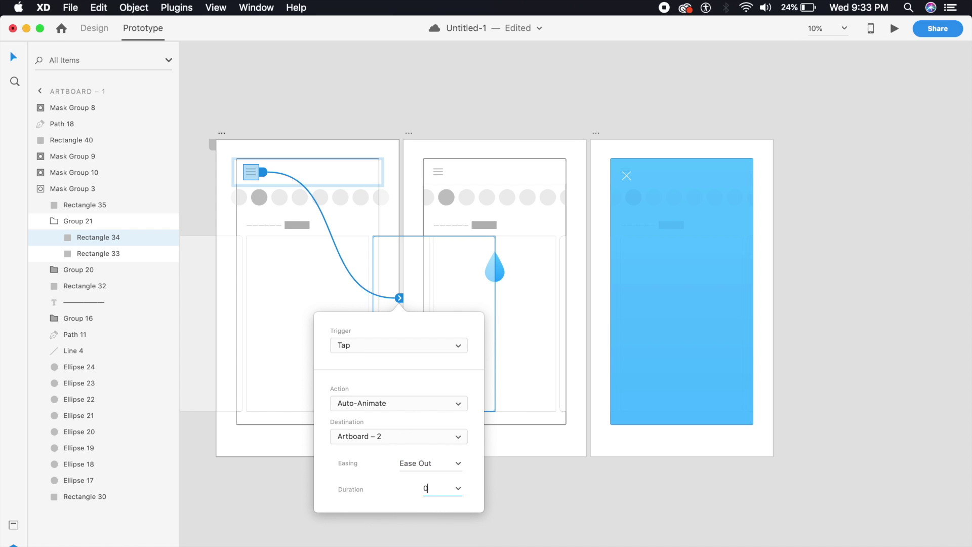
key(Return)
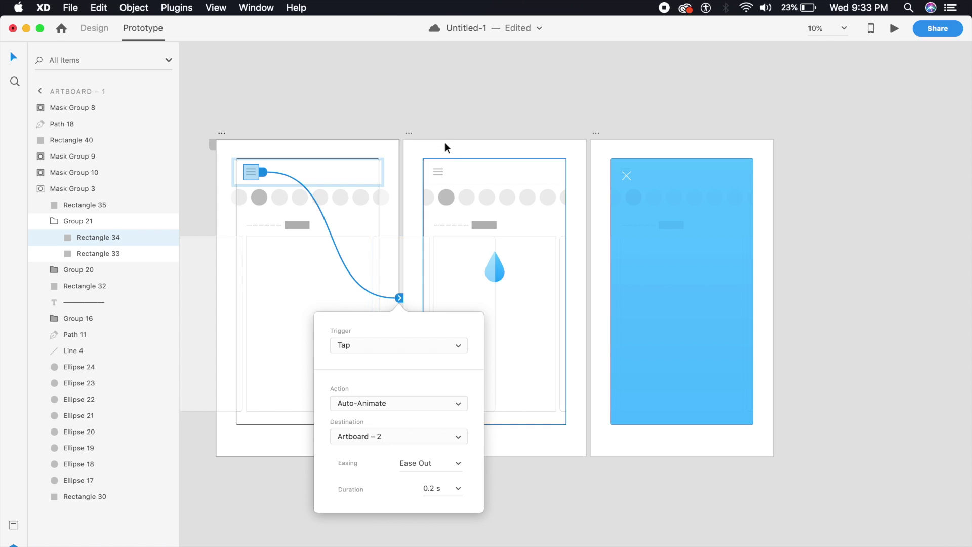
- Link the whole second artboard to Artboard – 3
click(420, 130)
click(407, 133)
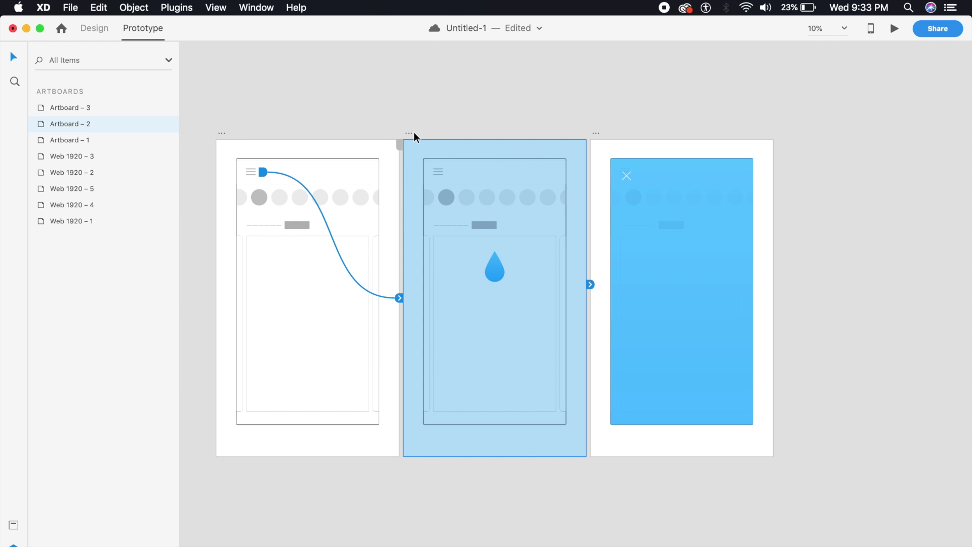
scroll(414, 132, up, 2)
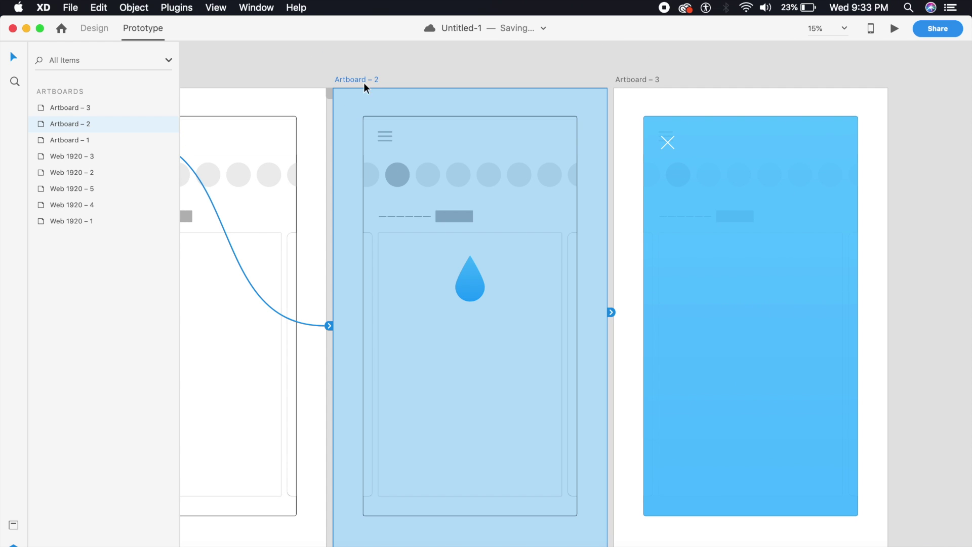
drag(611, 312, 684, 303)
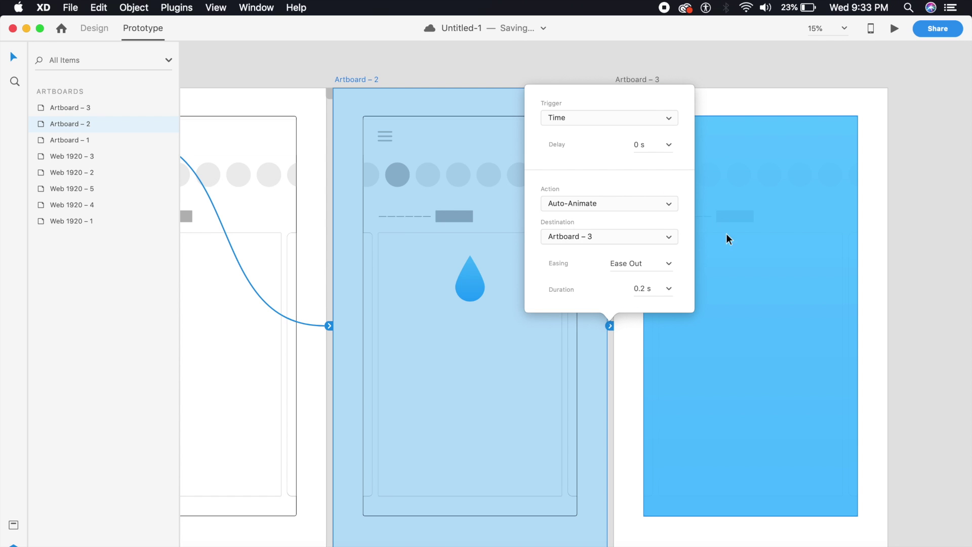
- Use the Time trigger for the link to Artboard – 3 and choose a preset duration for its animation
click(658, 118)
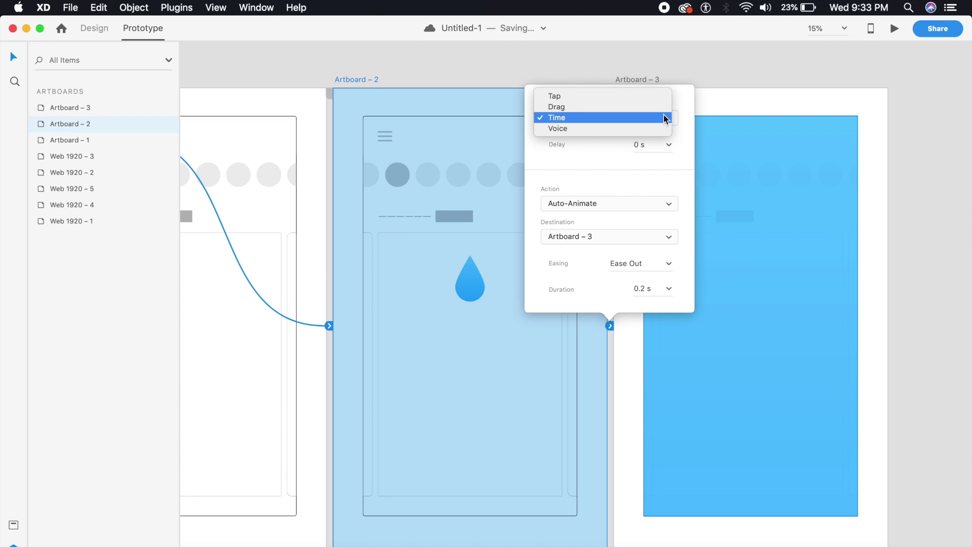
click(665, 118)
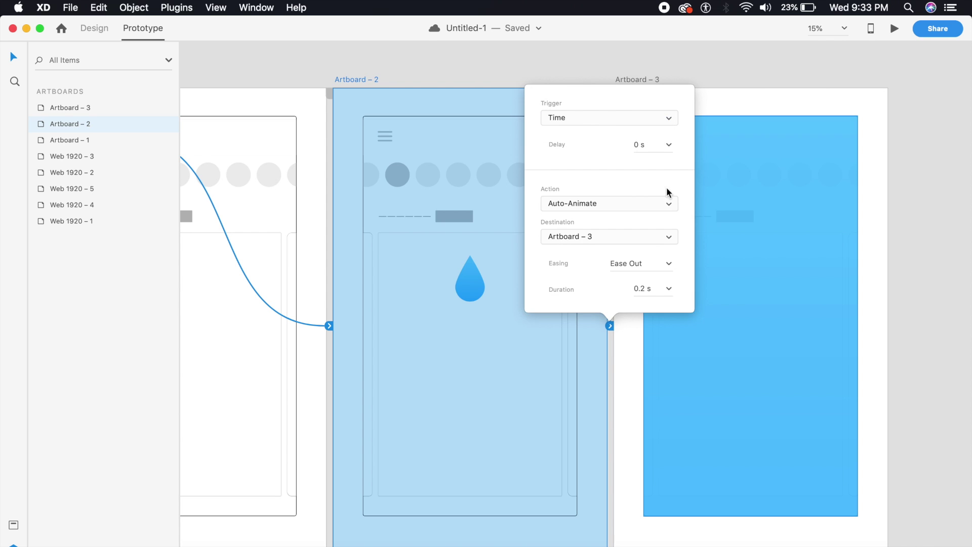
click(668, 289)
click(650, 342)
click(738, 92)
key(super+minus)
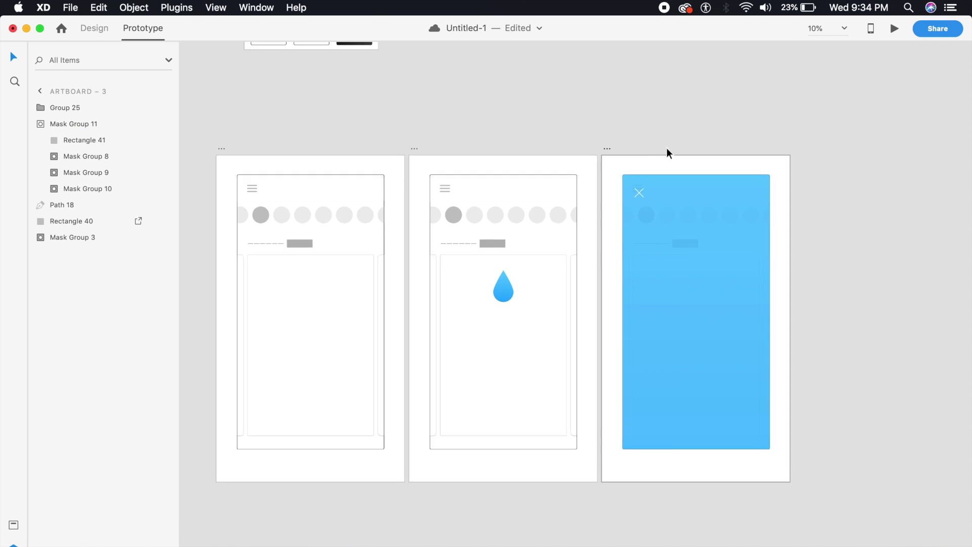
- Link the close icon on the third artboard to Artboard – 1 with a Tap trigger, Auto-Animate, Ease Out and 0.2 s duration
click(662, 175)
drag(672, 172, 468, 334)
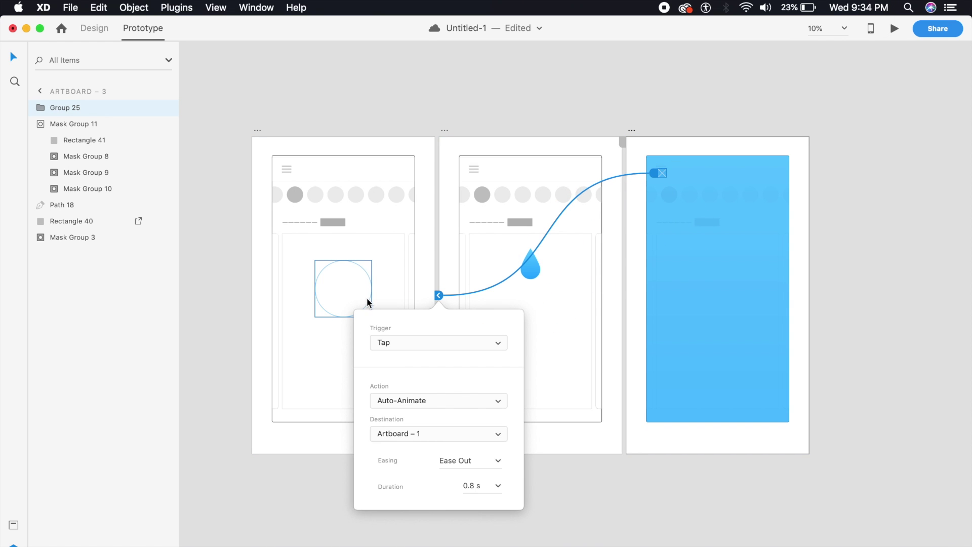
click(497, 486)
click(478, 500)
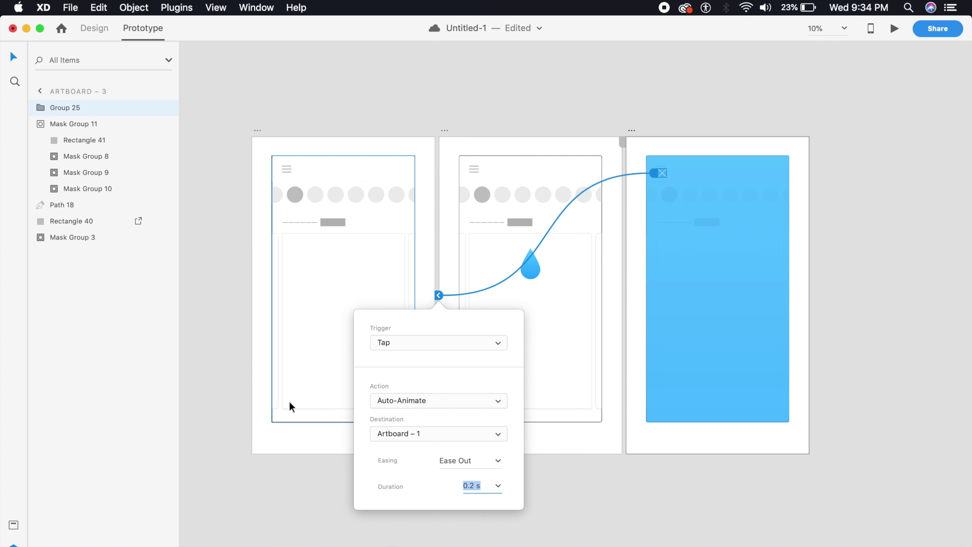
- Preview the prototype from the first artboard, test opening and closing the menu several times, and close the preview
click(270, 442)
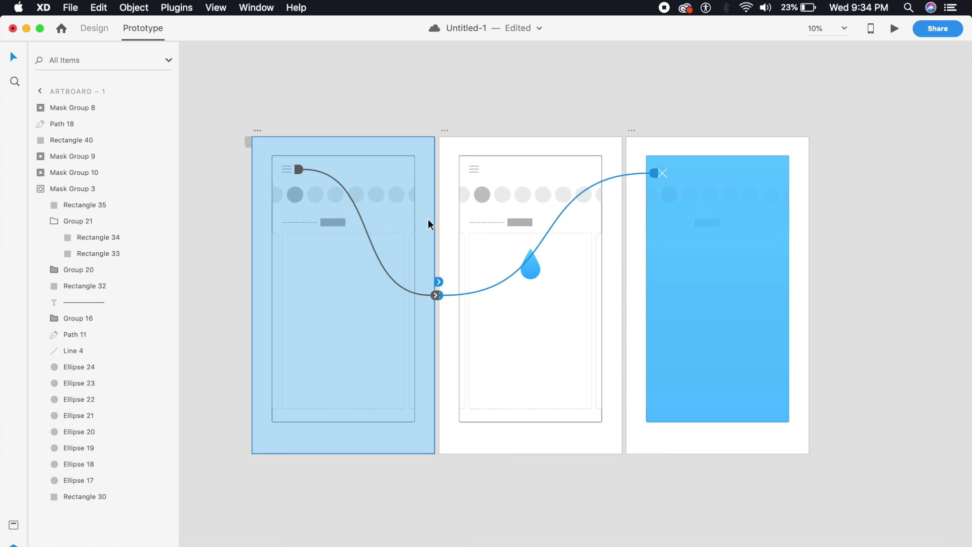
click(895, 29)
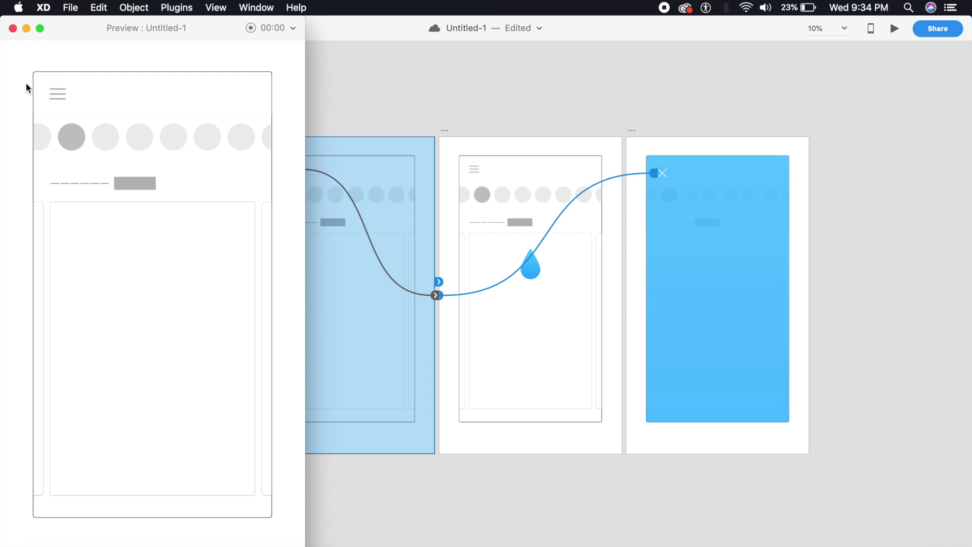
drag(111, 30, 407, 14)
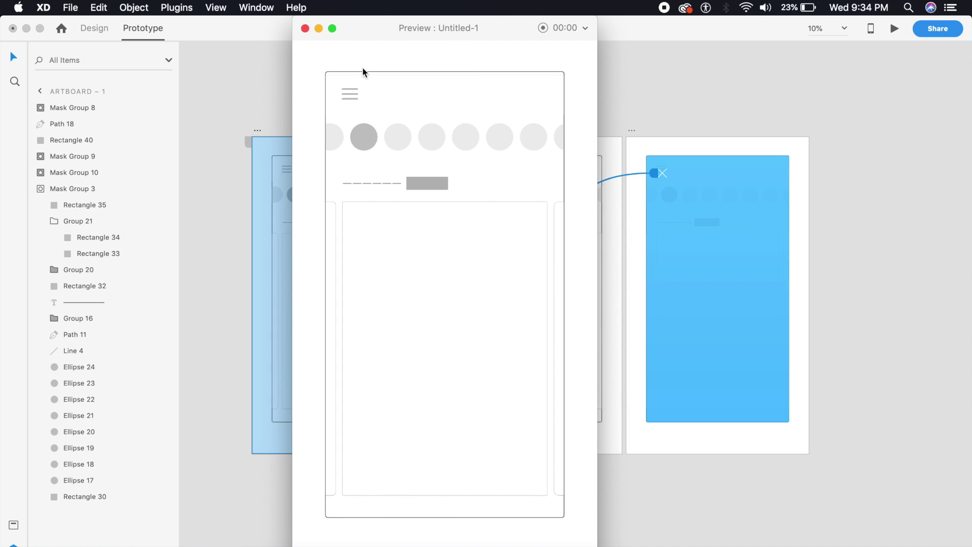
click(356, 96)
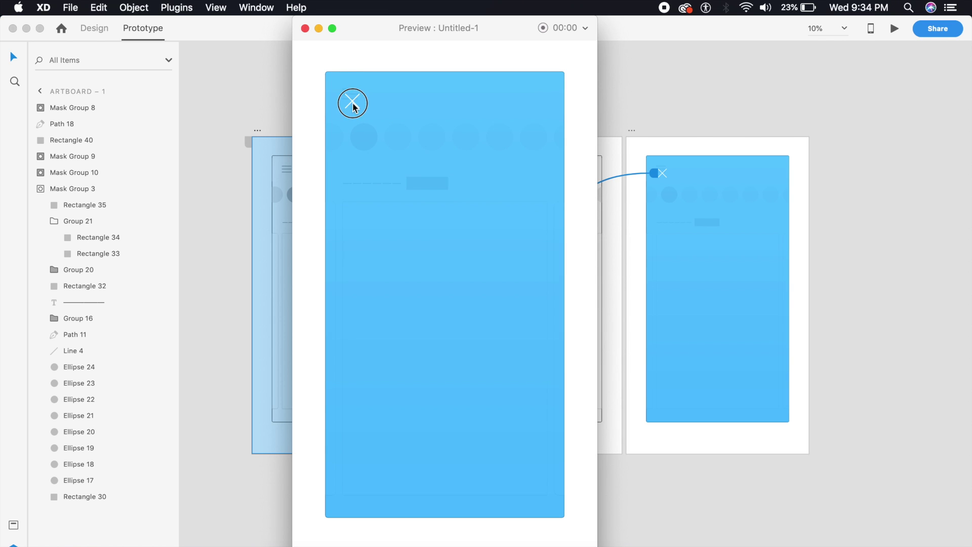
click(353, 102)
click(351, 103)
click(352, 99)
click(349, 96)
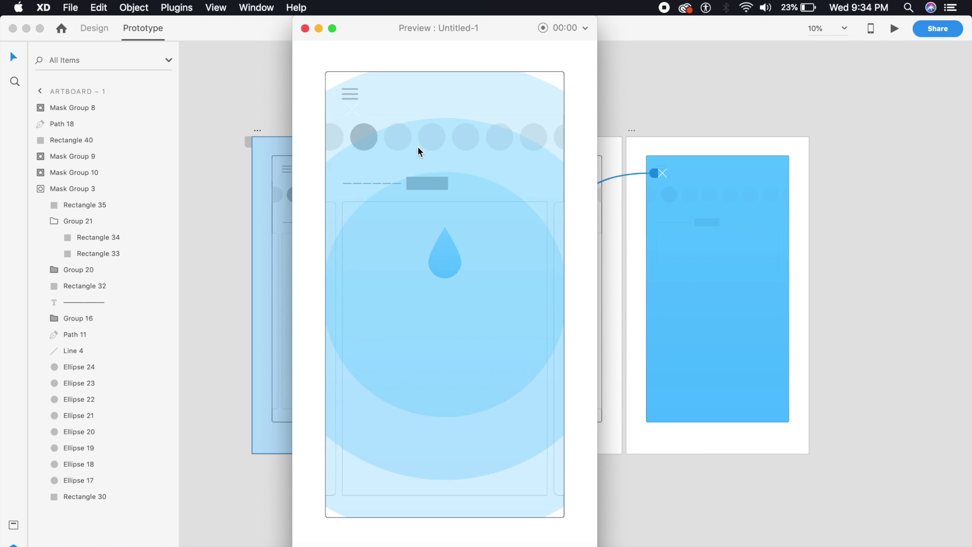
click(352, 101)
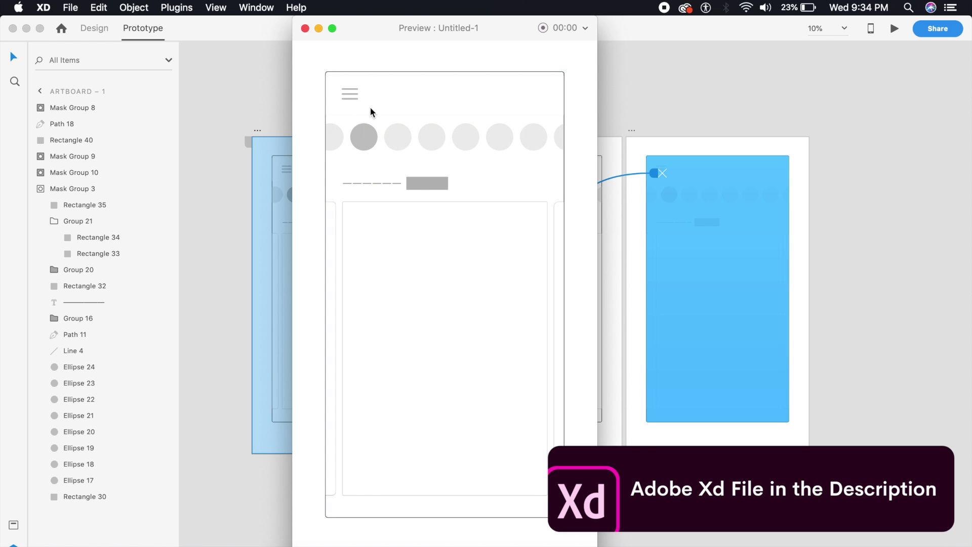
click(348, 96)
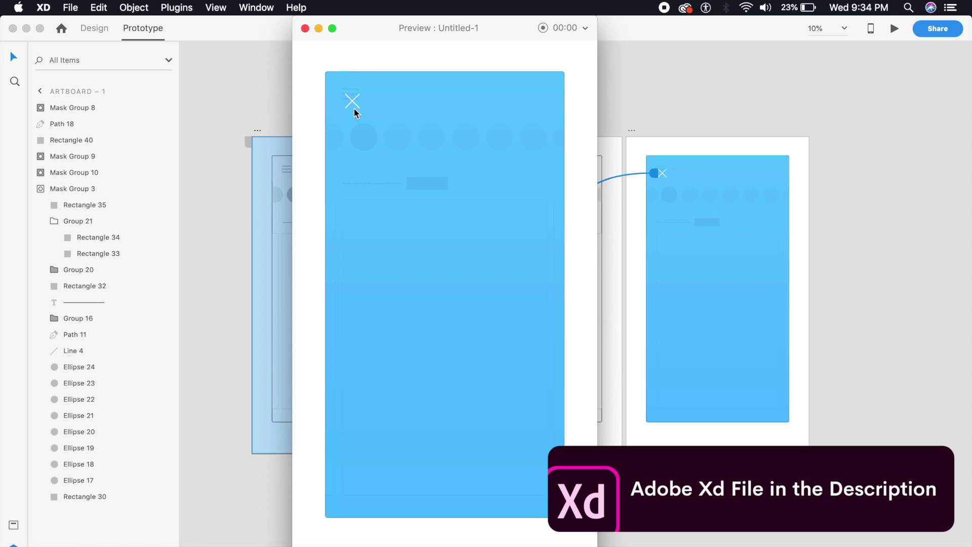
click(354, 107)
click(349, 101)
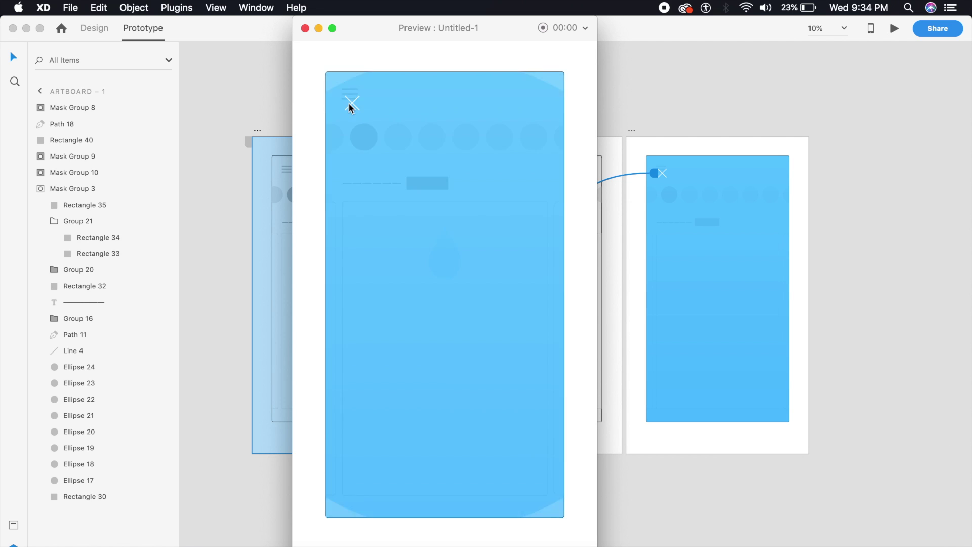
click(305, 29)
click(261, 120)
- Return to design mode and duplicate the first artboard into the empty canvas area below it
click(97, 28)
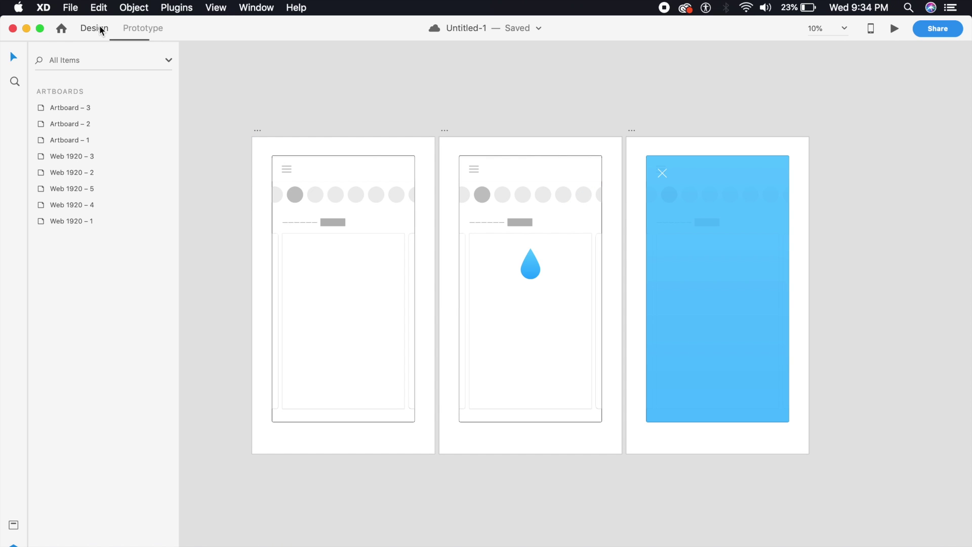
scroll(420, 132, down, 5)
scroll(420, 133, down, 3)
scroll(454, 389, up, 6)
scroll(454, 389, left, 4)
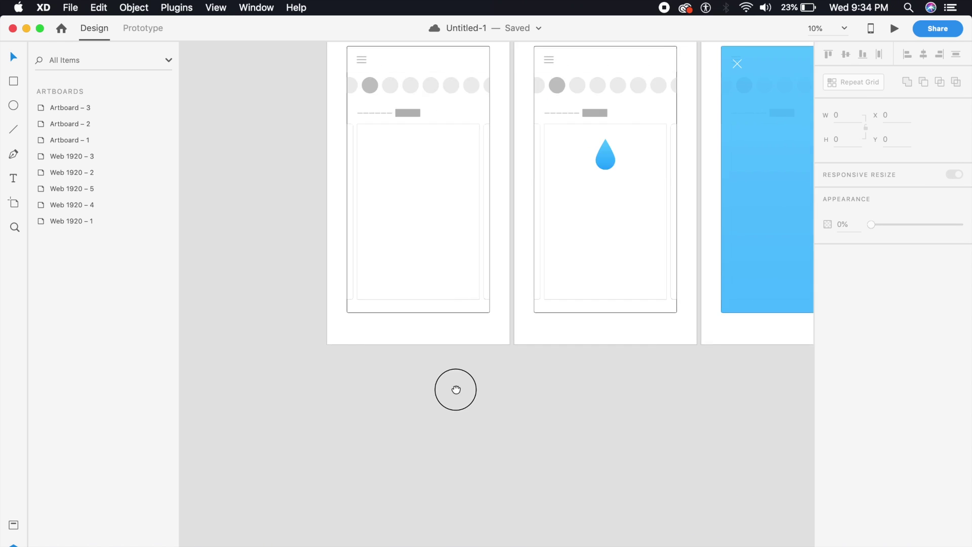
drag(345, 76, 341, 434)
key(super+equal)
scroll(343, 434, down, 5)
scroll(369, 361, down, 5)
click(606, 202)
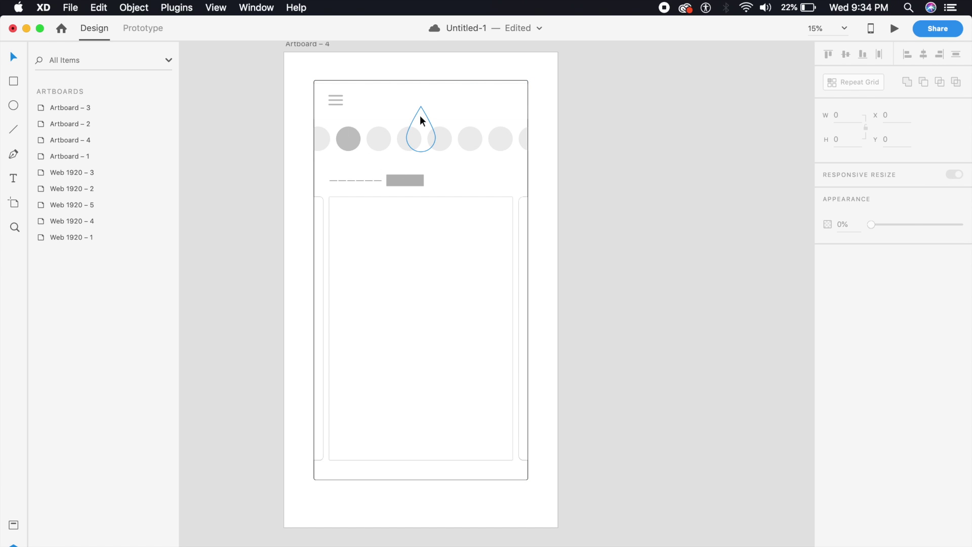
- Remove the drop and all the blue circle groups from Artboard – 4, keeping only the frame rectangle and the wireframe
click(421, 117)
key(super+z)
key(super+z)
key(super+z)
key(super+z)
key(super+z)
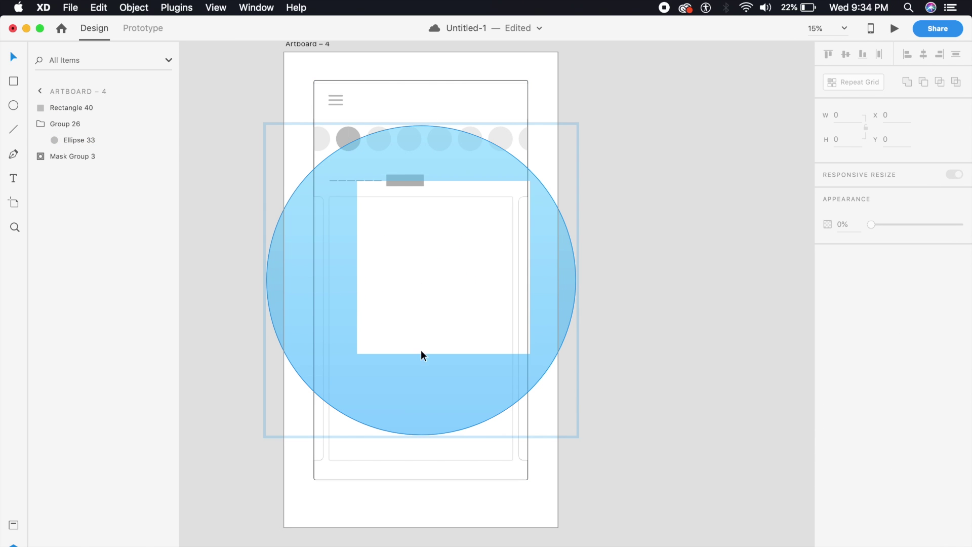
key(super+z)
key(super+z)
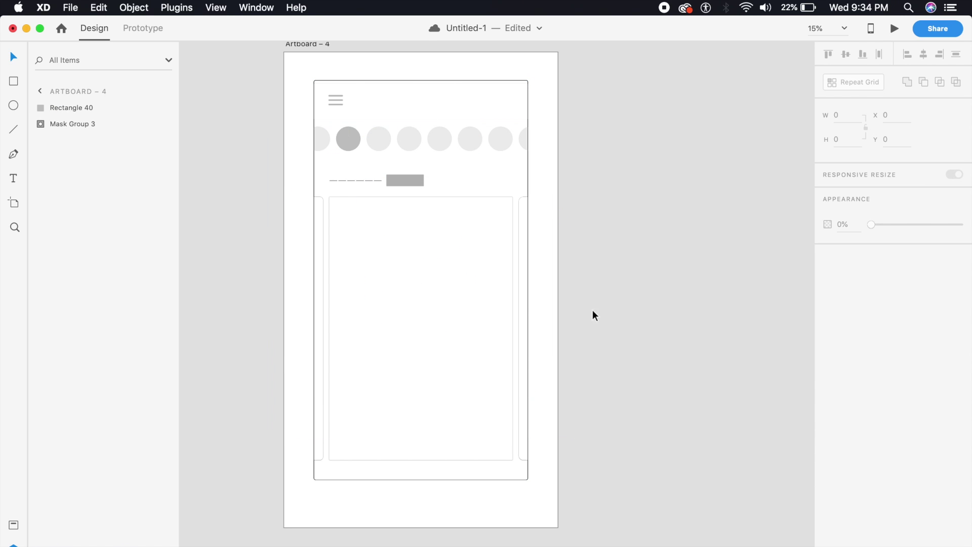
- Show the document's saved assets and deselect the wireframe on Artboard – 4
click(566, 306)
click(314, 228)
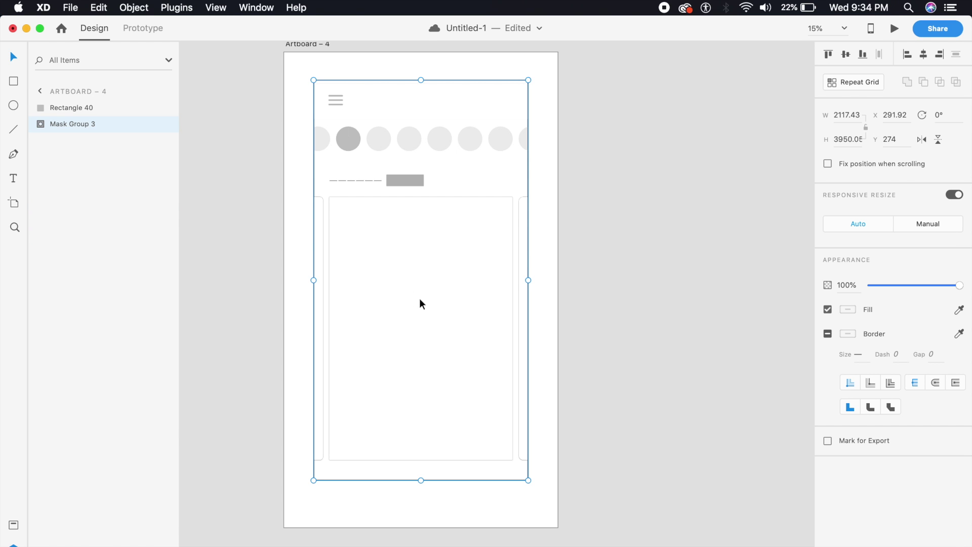
click(14, 525)
key(super+minus)
key(super+equal)
key(super+equal)
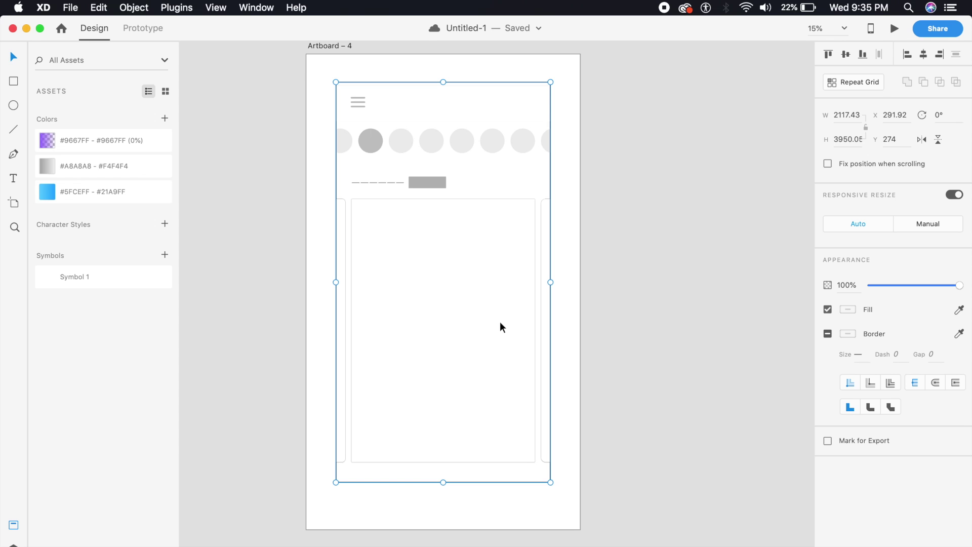
click(556, 241)
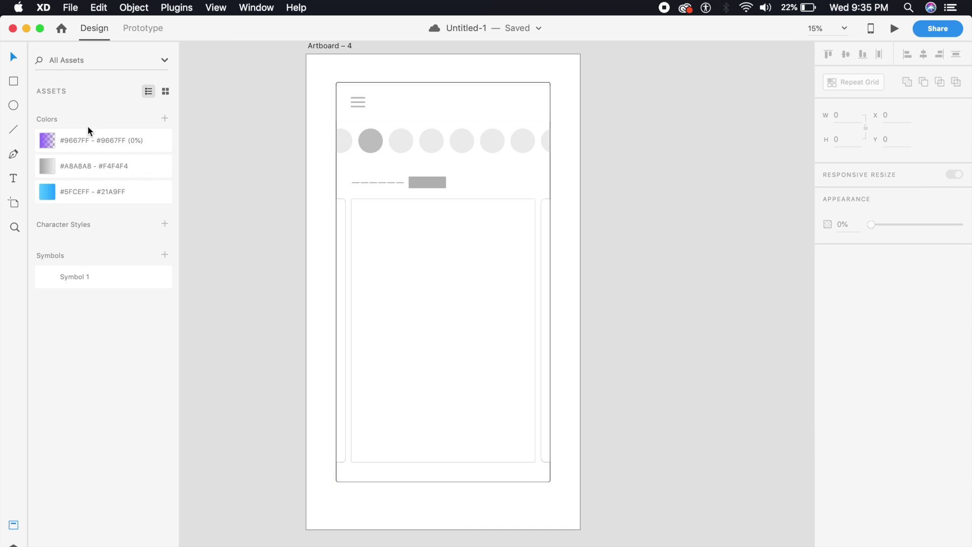
- Give the frame rectangle on Artboard – 4 a white fill and no border, and place it exactly over the phone screen
drag(392, 82, 411, 83)
key(super+z)
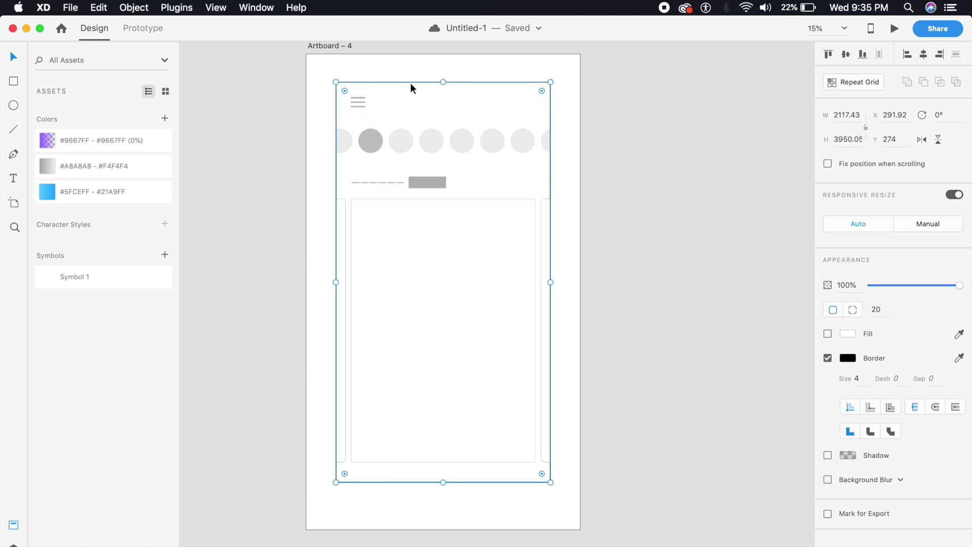
drag(409, 82, 512, 94)
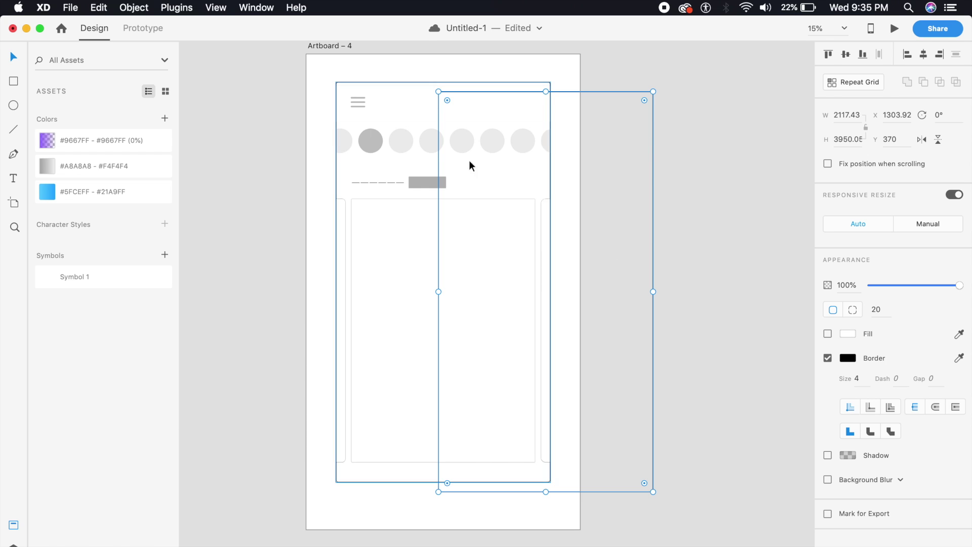
click(829, 334)
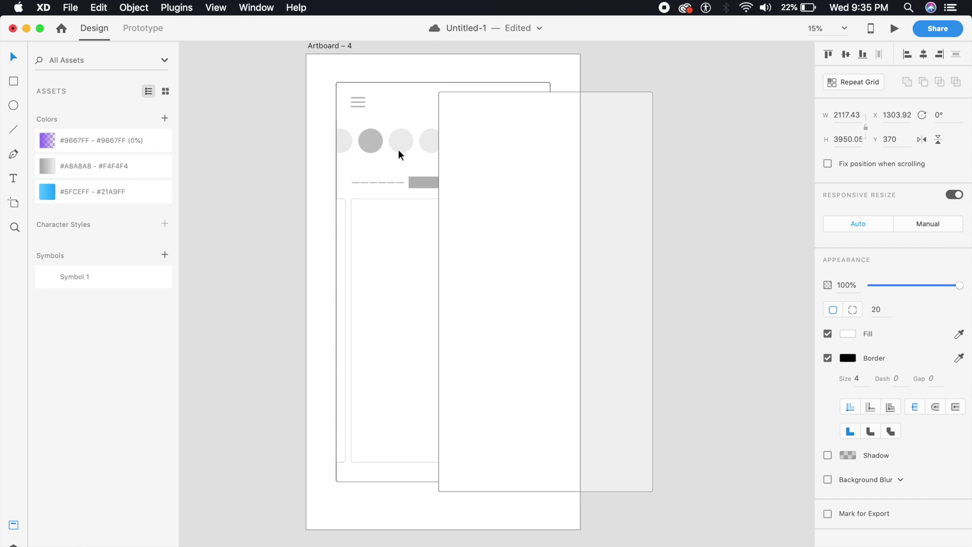
click(828, 358)
drag(549, 318, 446, 308)
click(597, 354)
click(462, 328)
- Draw a circle about 353 px in diameter just above the top edge of Artboard – 4
click(13, 105)
key(super+minus)
drag(438, 113, 461, 136)
click(13, 57)
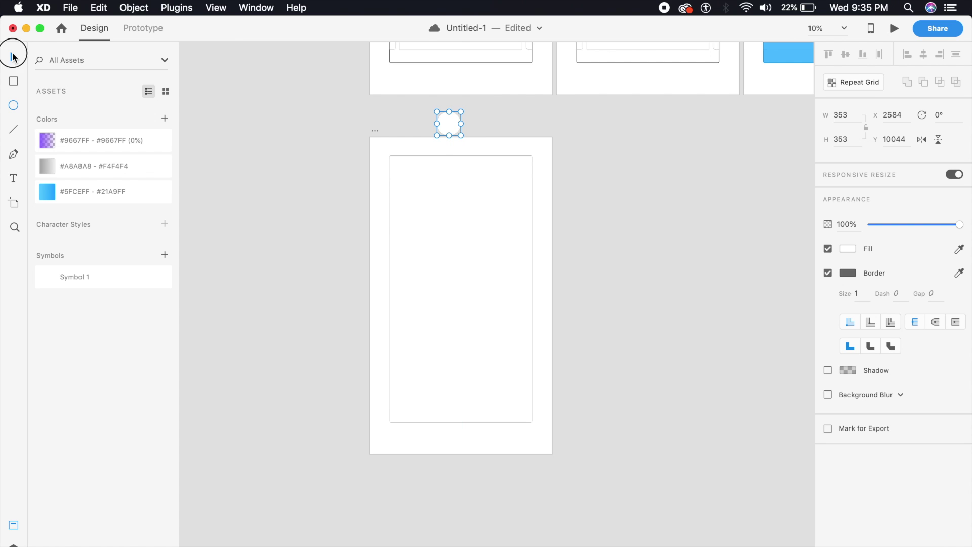
click(284, 175)
scroll(268, 197, up, 1)
key(super+equal)
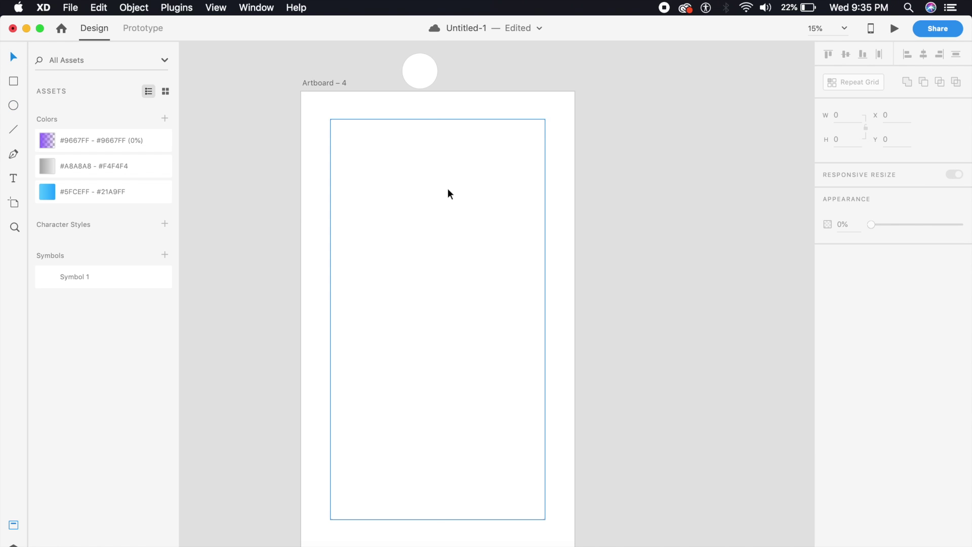
- Combine the white rectangle and the small circle into one shape with the Add boolean operation
click(447, 194)
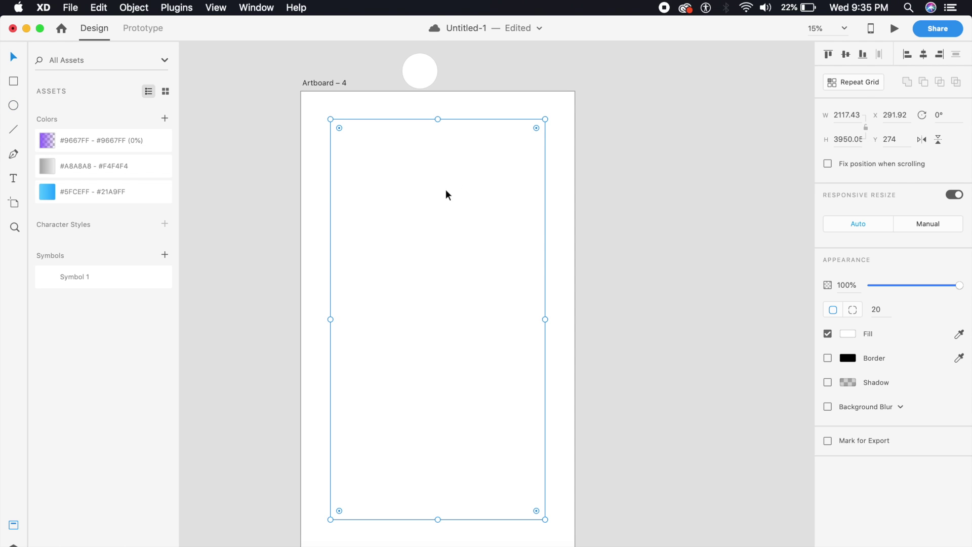
shift+click(420, 79)
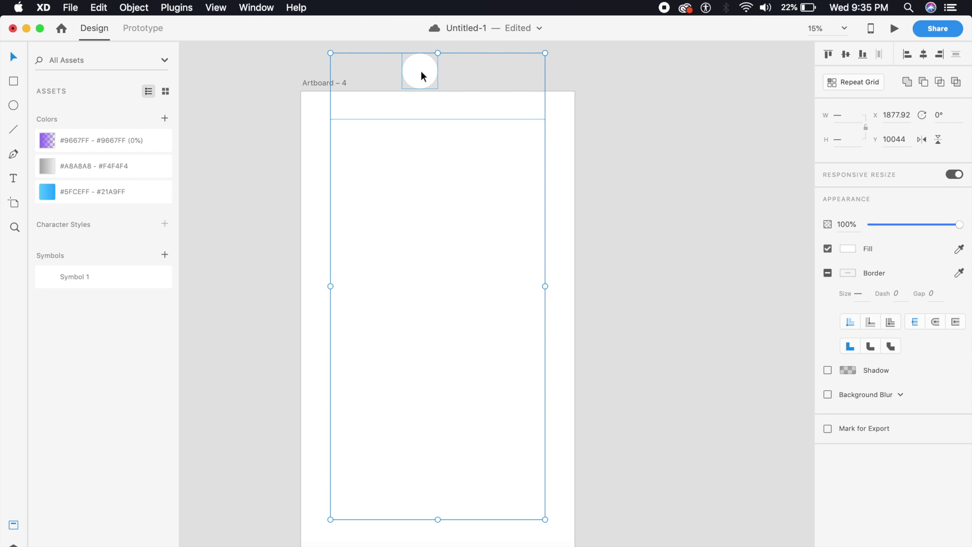
click(907, 83)
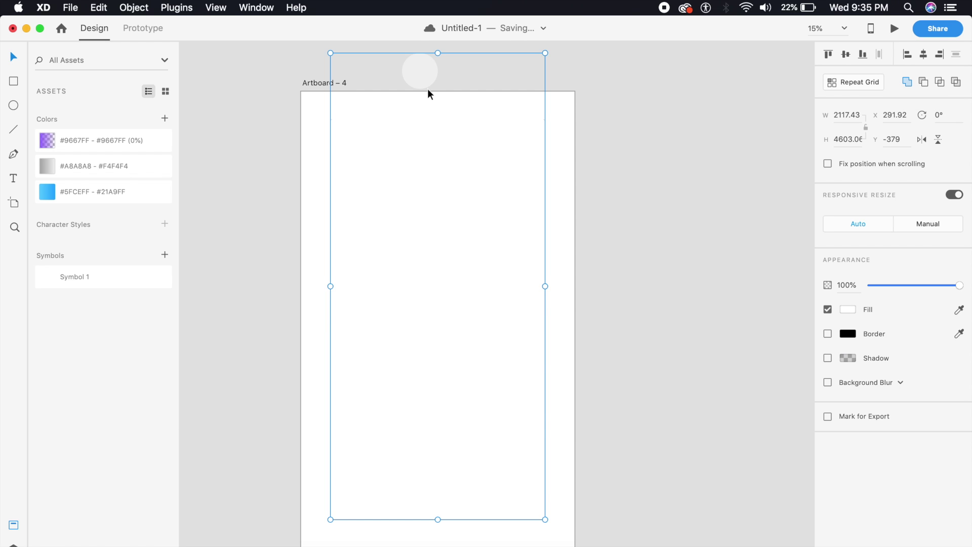
- Fill the combined shape with a linear gradient whose two colour stops are both purple #7A54F8
click(848, 311)
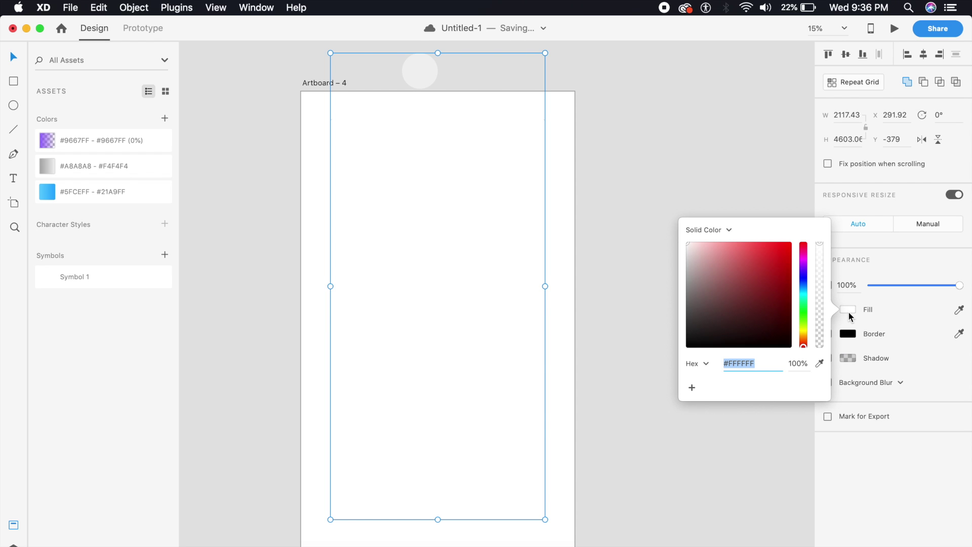
click(723, 232)
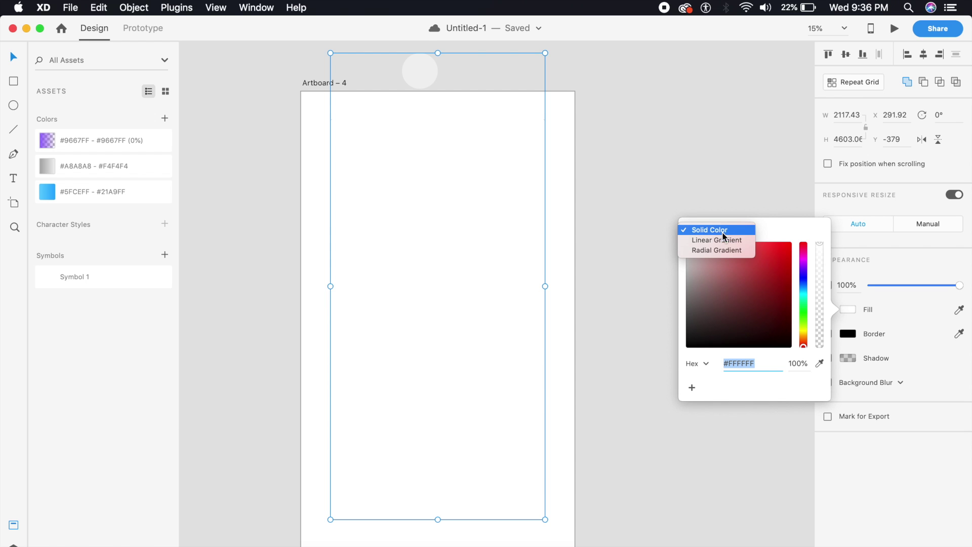
click(731, 239)
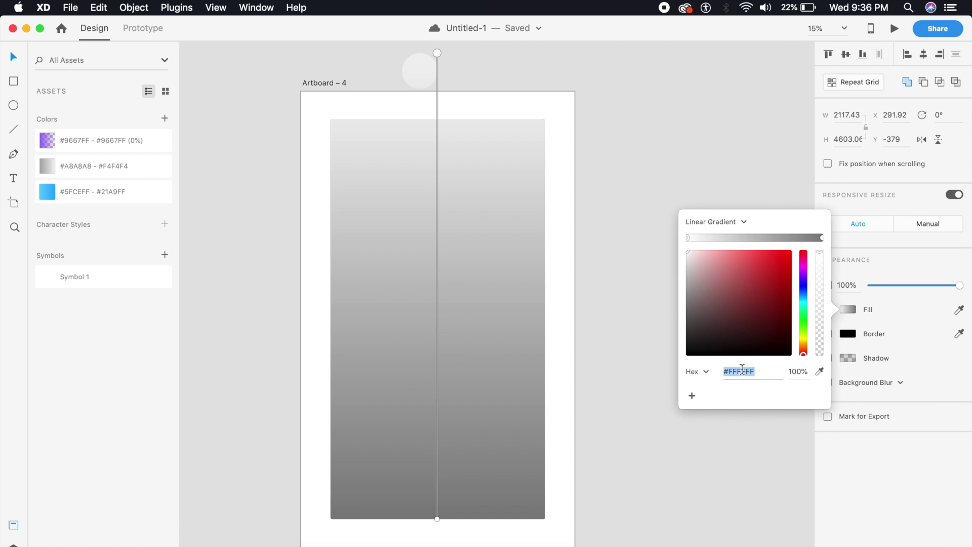
click(822, 238)
mouse_move(806, 304)
mouse_down()
mouse_move(804, 281)
mouse_move(756, 252)
mouse_up()
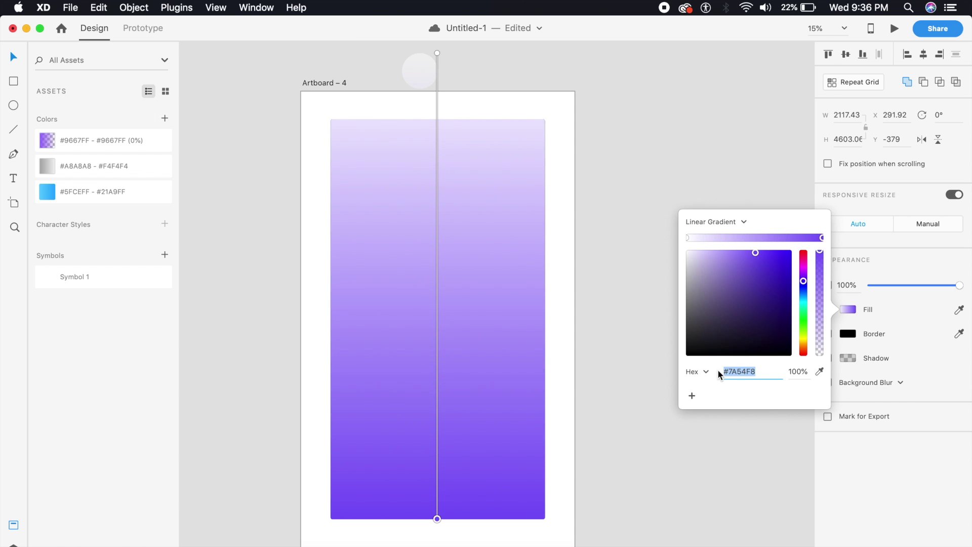
click(688, 236)
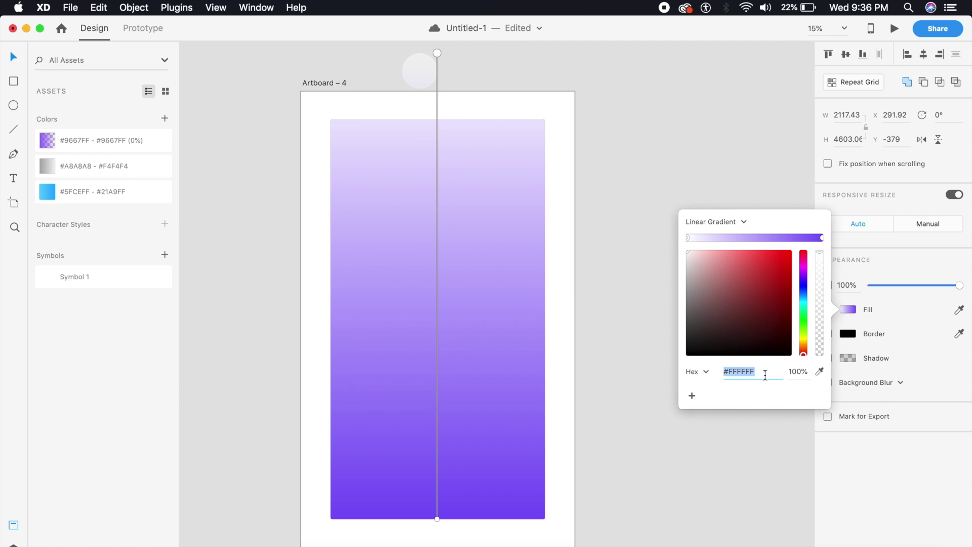
text(#7A54F8)
key(Return)
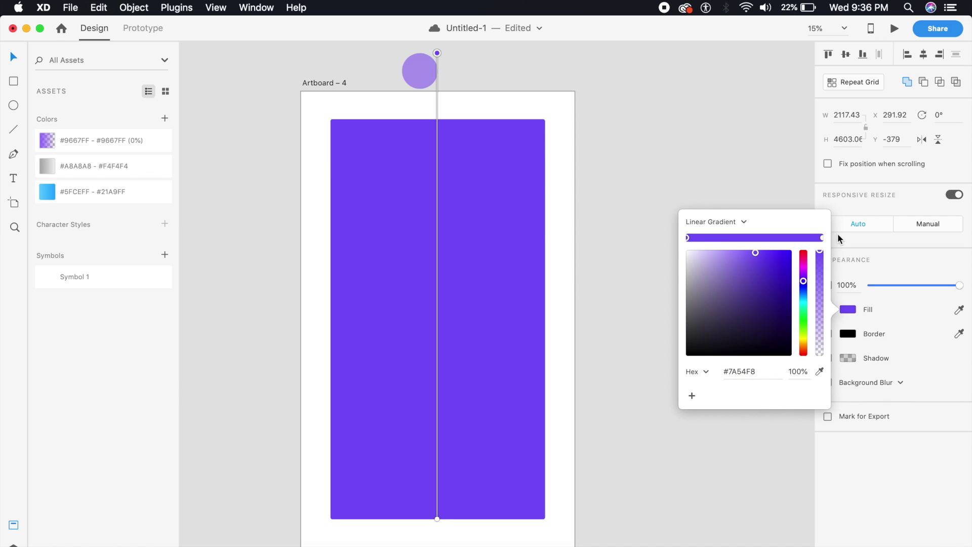
- Set the gradient's end stop to 0% opacity and shorten the gradient so it ends just below the circle
click(822, 238)
drag(819, 284, 829, 397)
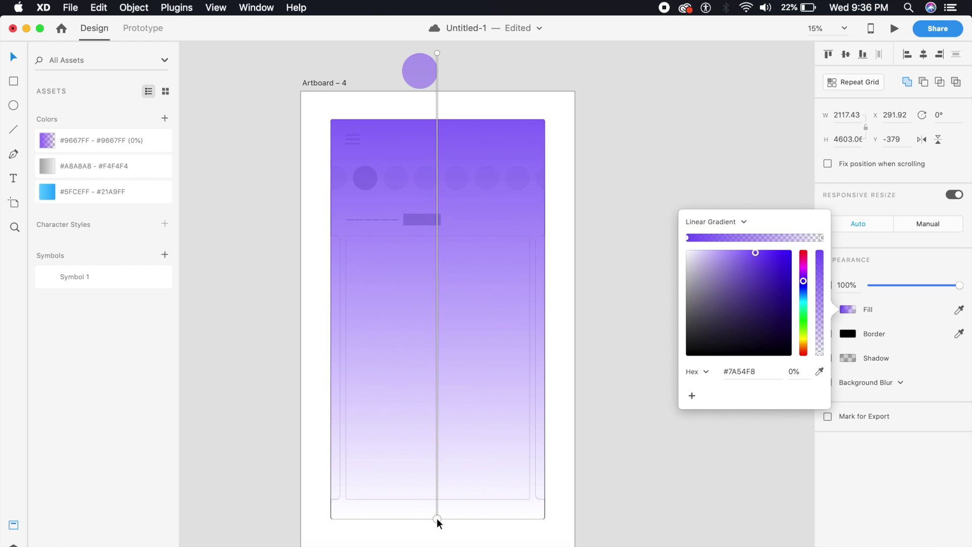
drag(437, 518, 434, 89)
click(463, 85)
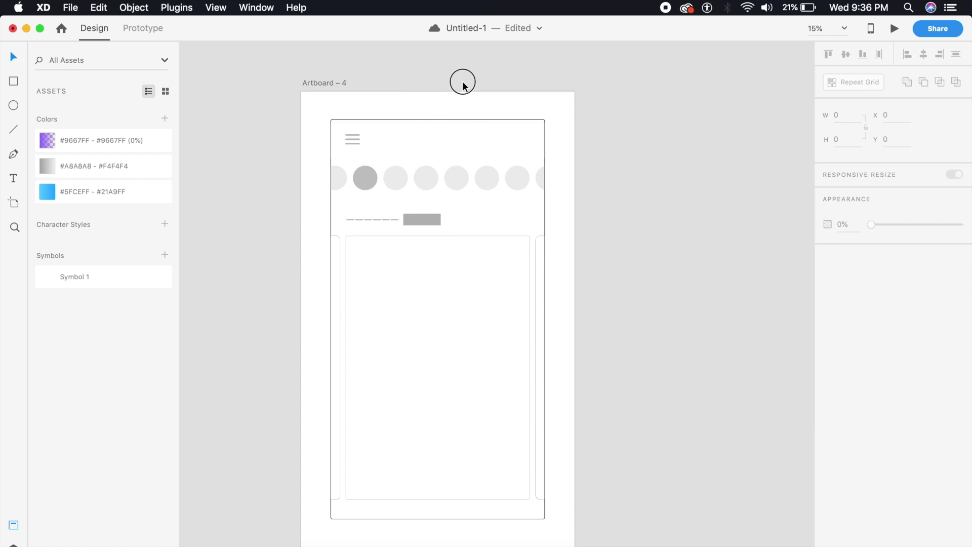
- Try moving the circle inside the combined shape down over the phone screen, and undo the move
click(433, 139)
drag(421, 84, 422, 198)
key(super+z)
key(super+z)
key(super+shift+z)
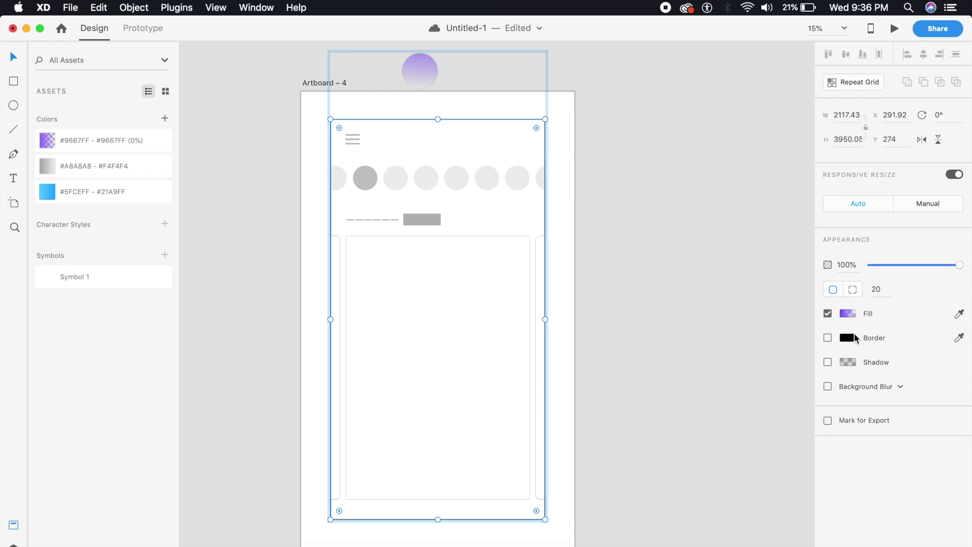
- Stretch the combined shape's linear gradient down the phone screen so it fades out near the lower part of the card area
click(846, 316)
mouse_move(429, 118)
mouse_down()
mouse_move(423, 61)
mouse_move(427, 129)
mouse_up()
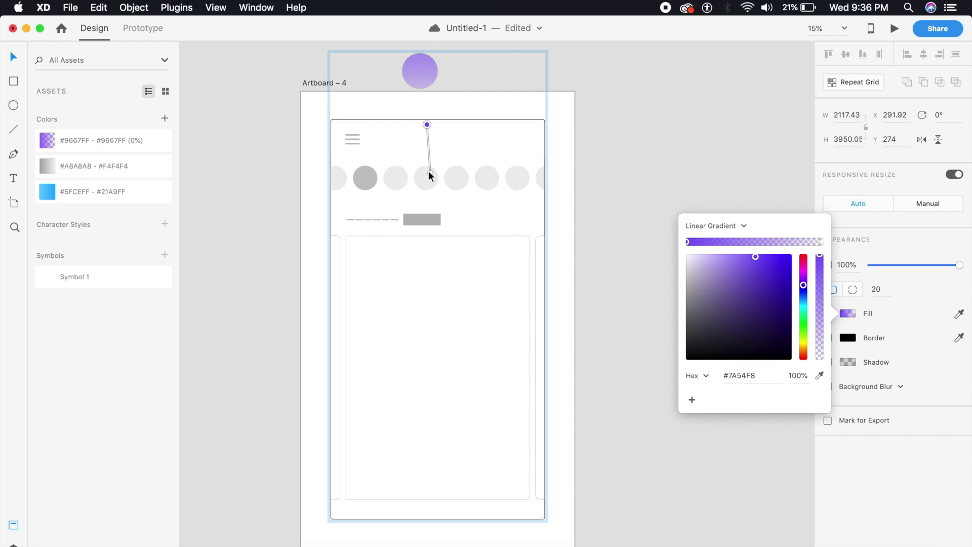
drag(431, 173, 438, 444)
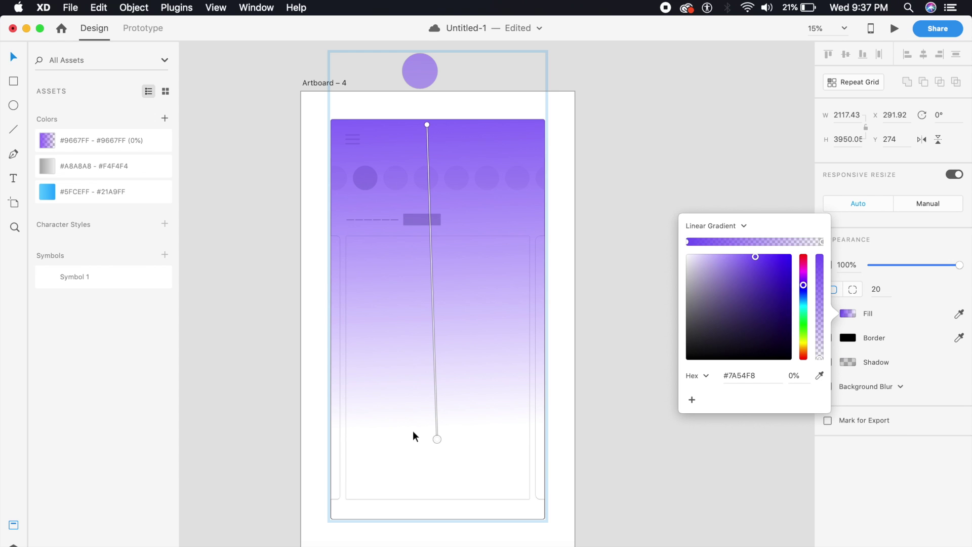
drag(438, 447, 437, 452)
click(594, 246)
- Move Artboard – 4 further down to Y 12317, leaving more empty canvas below the upper row of artboards
key(super+minus)
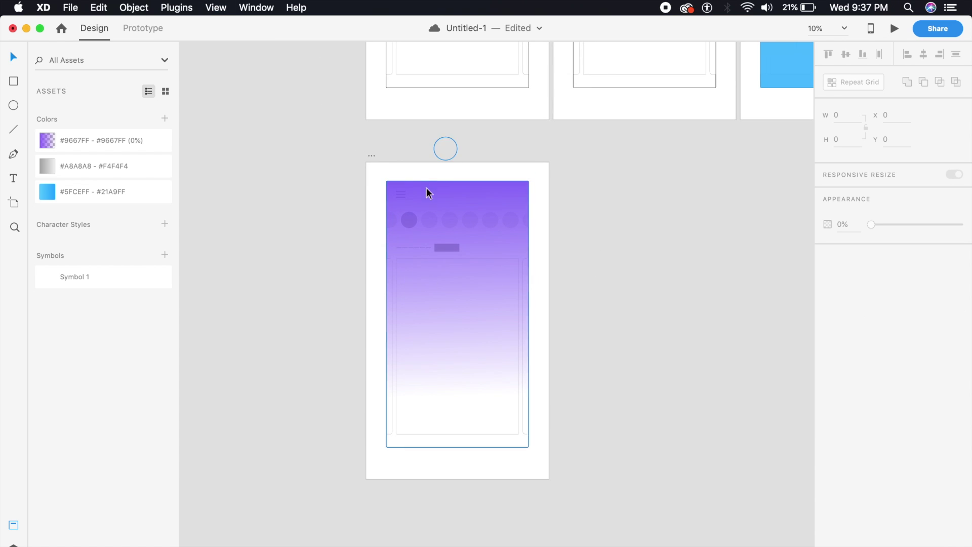
drag(372, 155, 371, 284)
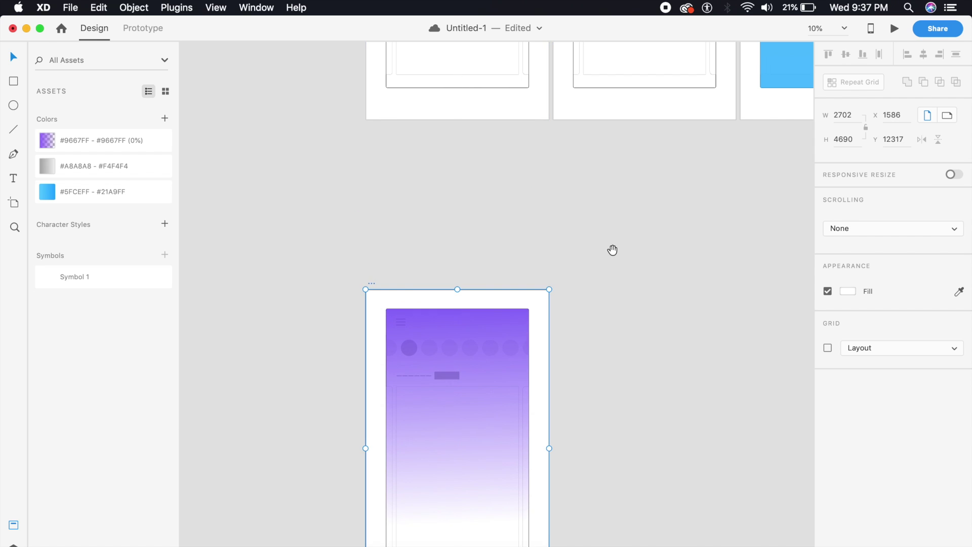
click(584, 243)
key(super+equal)
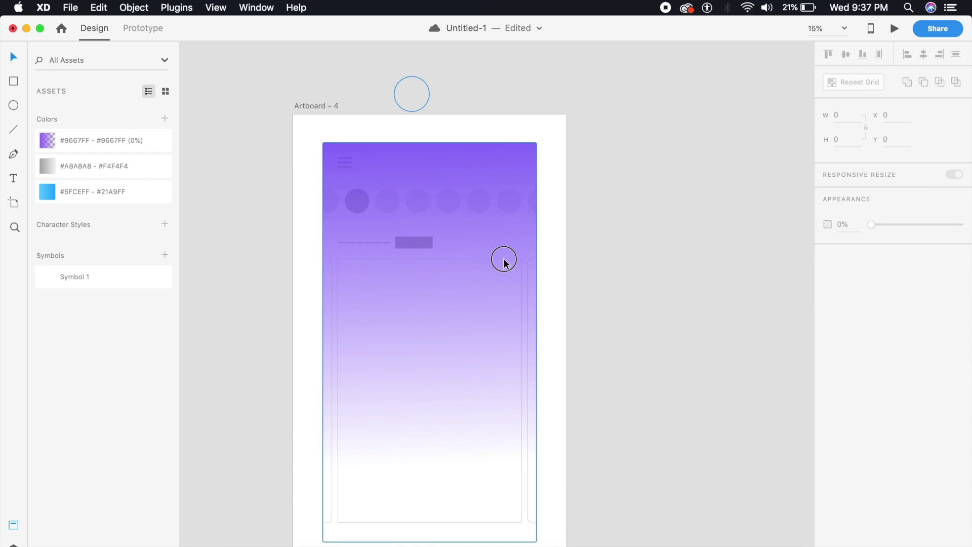
- Move the circle inside the combined shape far up to Y -7007, over the top of the first artboard's phone screen
click(505, 261)
click(398, 100)
key(super+minus)
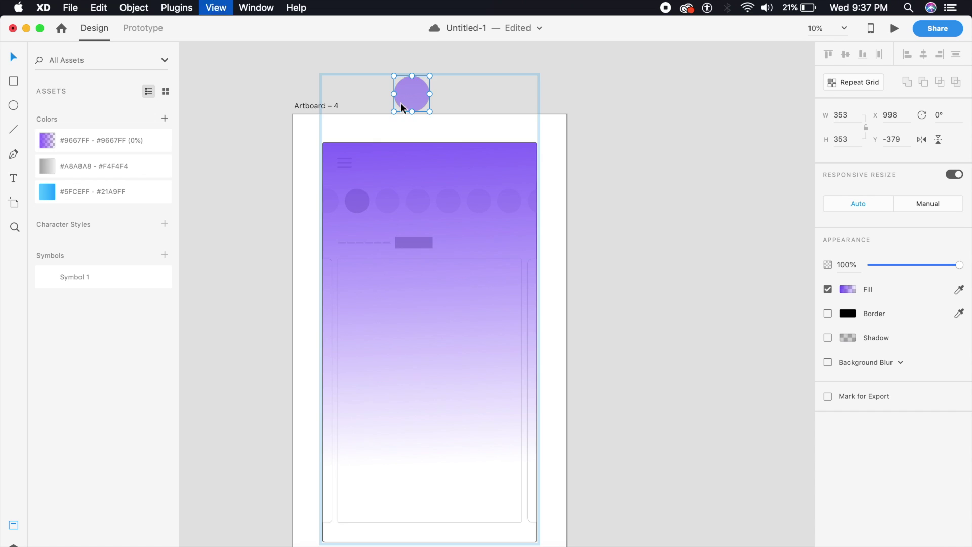
drag(437, 165, 437, 77)
scroll(399, 288, up, 5)
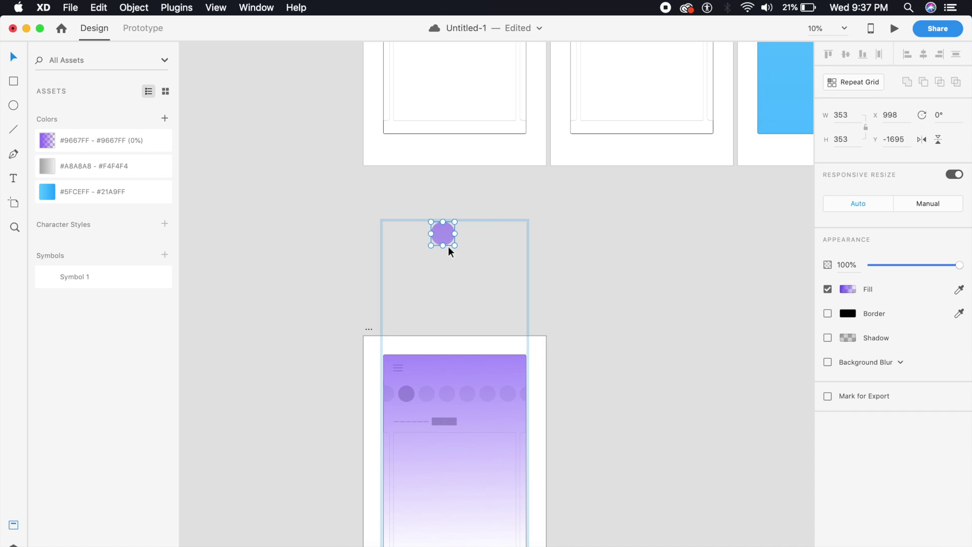
drag(447, 238, 456, 448)
drag(445, 281, 444, 96)
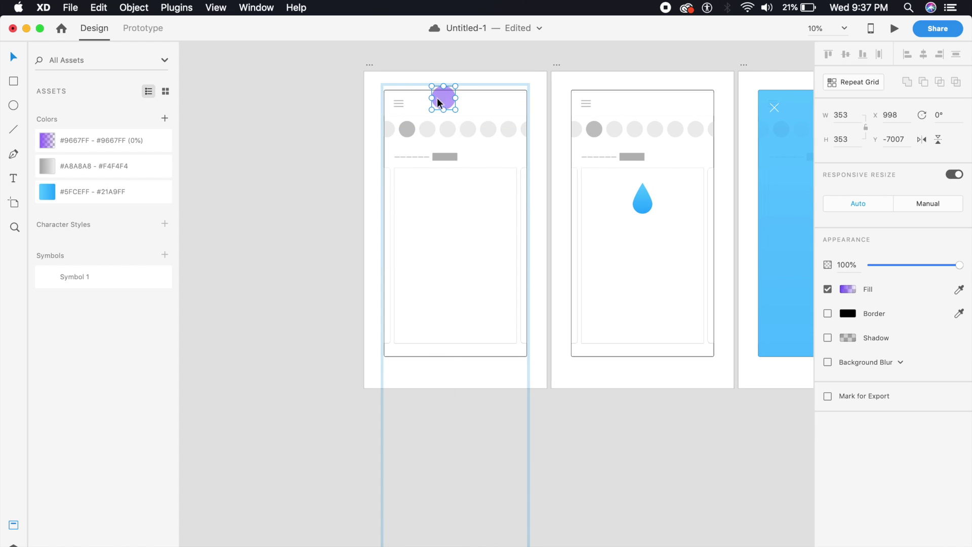
drag(463, 349, 457, 315)
scroll(441, 246, down, 10)
click(550, 226)
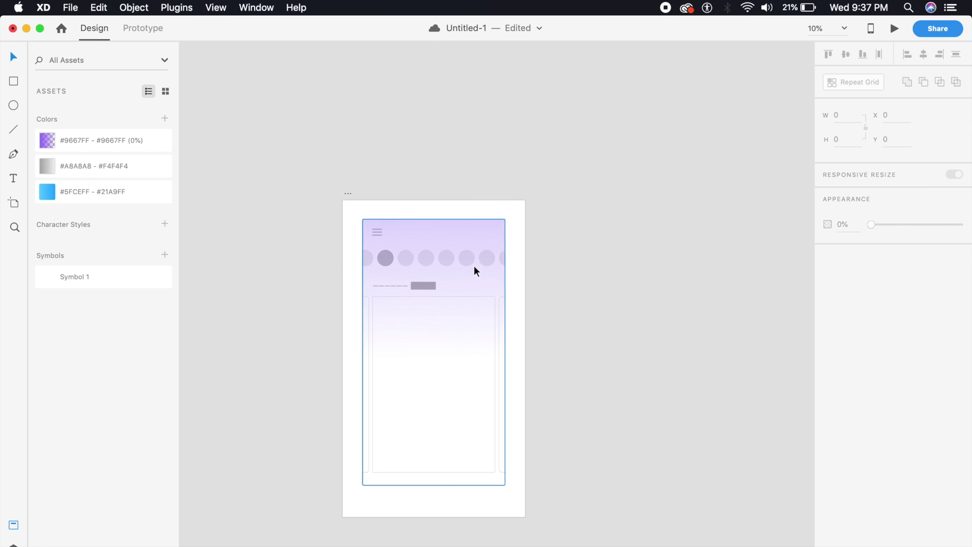
- Set the opacity of the combined purple shape on Artboard – 4 to 0%
scroll(499, 484, up, 10)
scroll(499, 485, up, 5)
scroll(435, 405, down, 10)
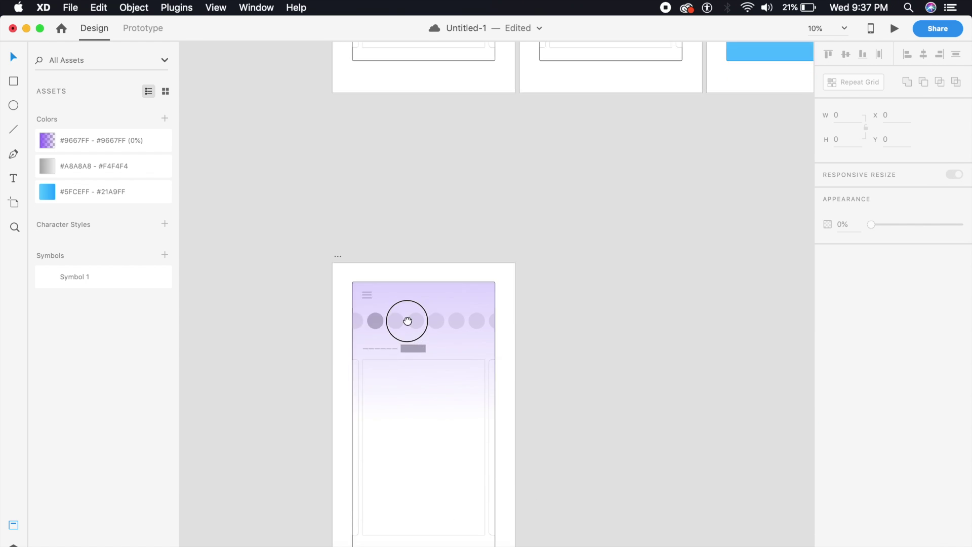
scroll(410, 293, up, 3)
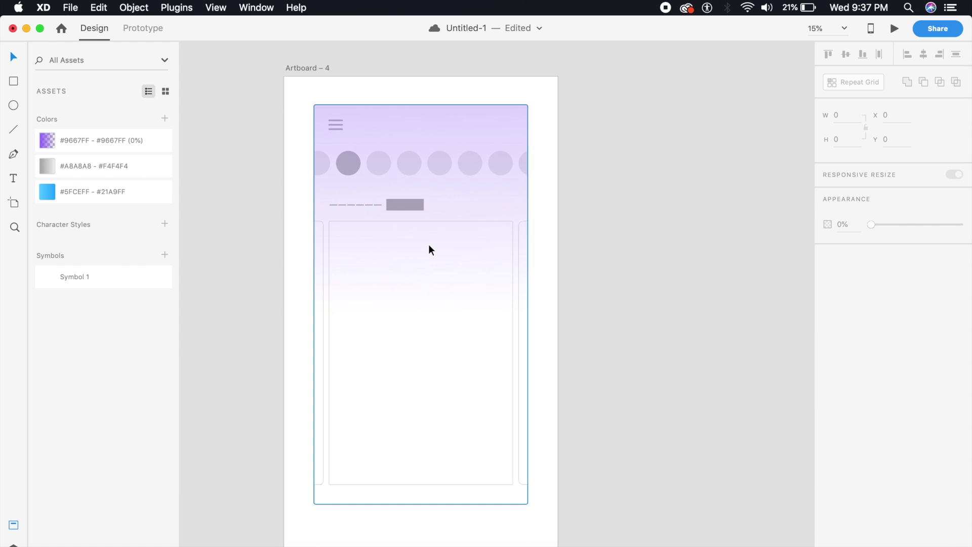
click(411, 175)
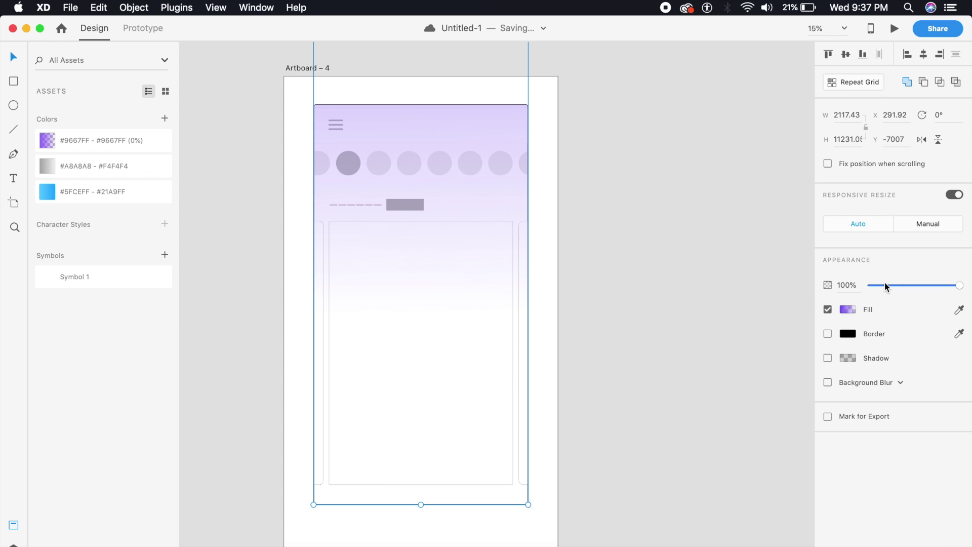
drag(889, 284, 820, 285)
click(682, 360)
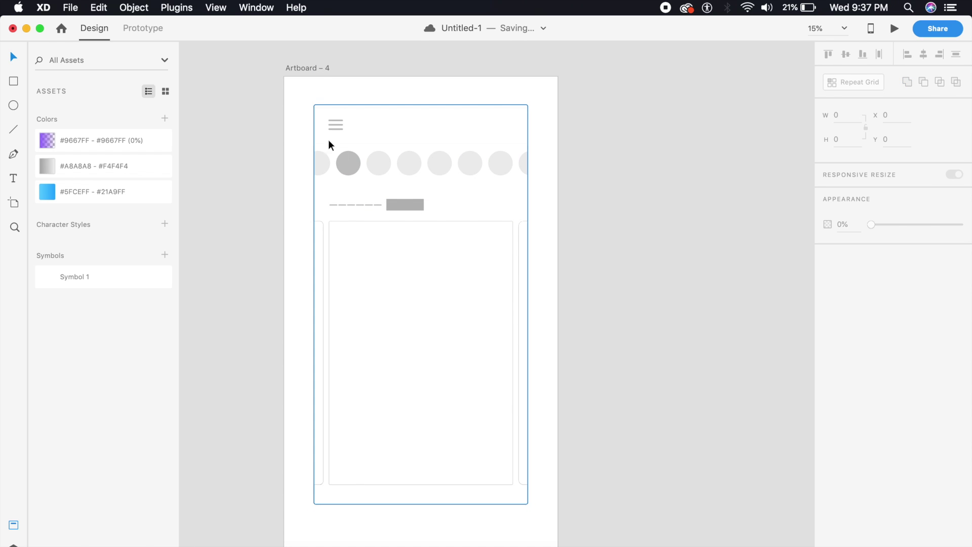
- Duplicate Artboard – 4, placing the copy directly beside it
click(318, 68)
key(super+d)
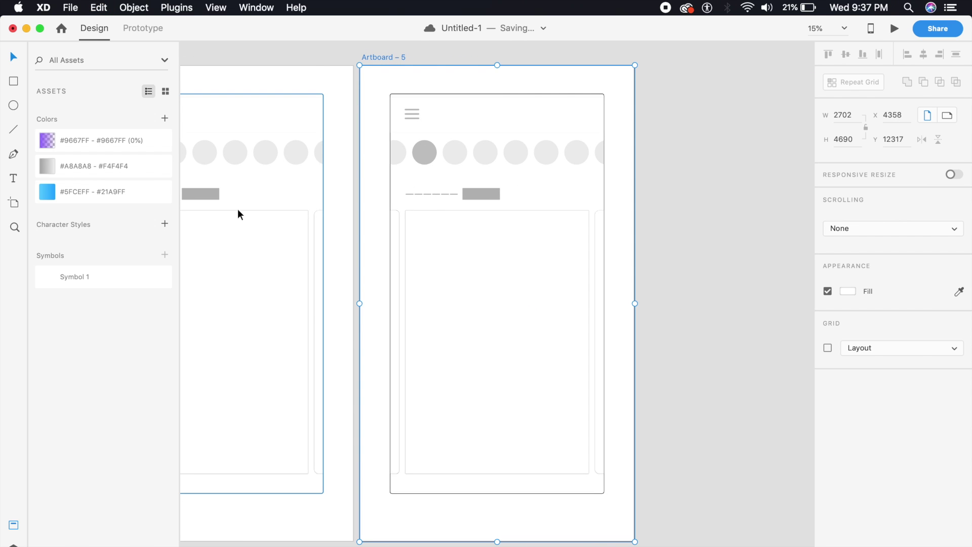
scroll(421, 185, left, 3)
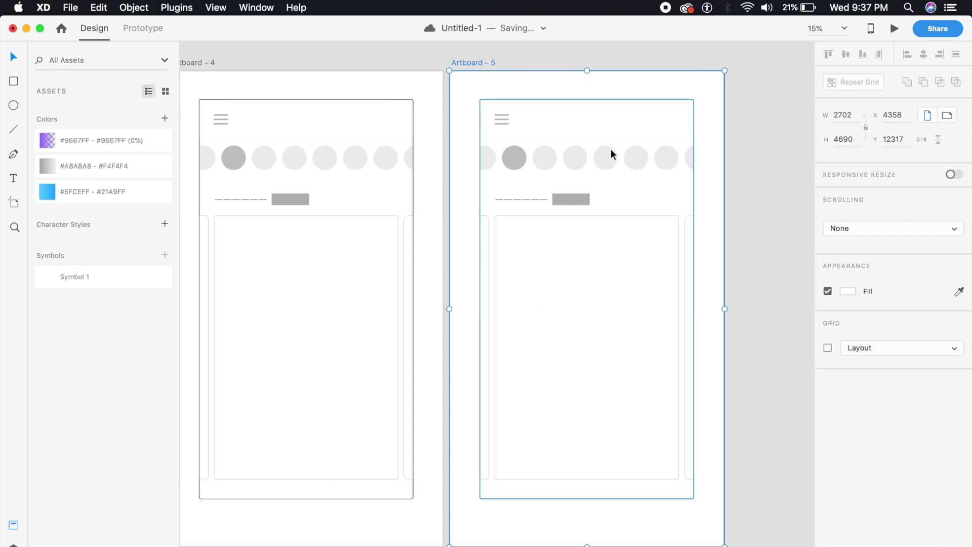
- Set the opacity of the hidden combined shape on Artboard – 5 to 100%
drag(590, 151, 476, 49)
click(521, 196)
key(super+minus)
click(476, 50)
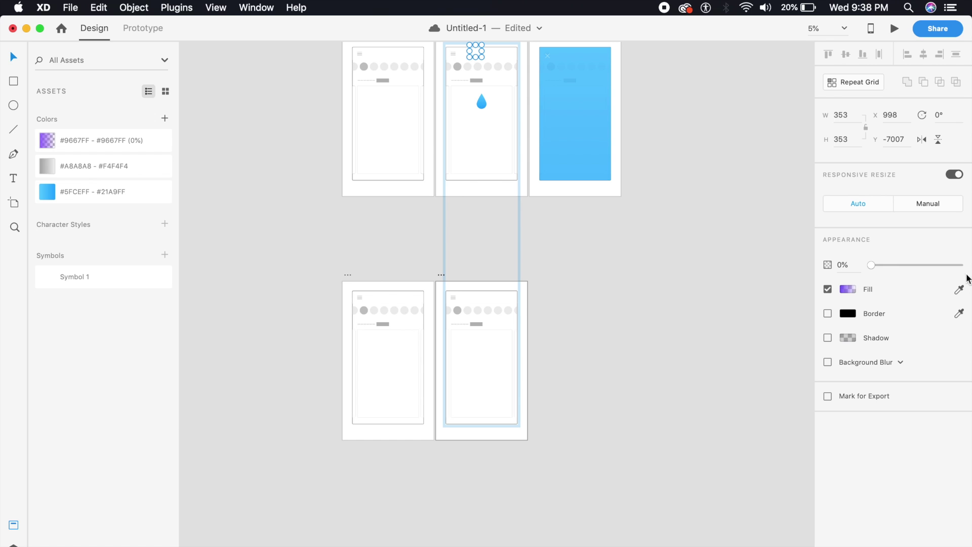
drag(877, 264, 959, 264)
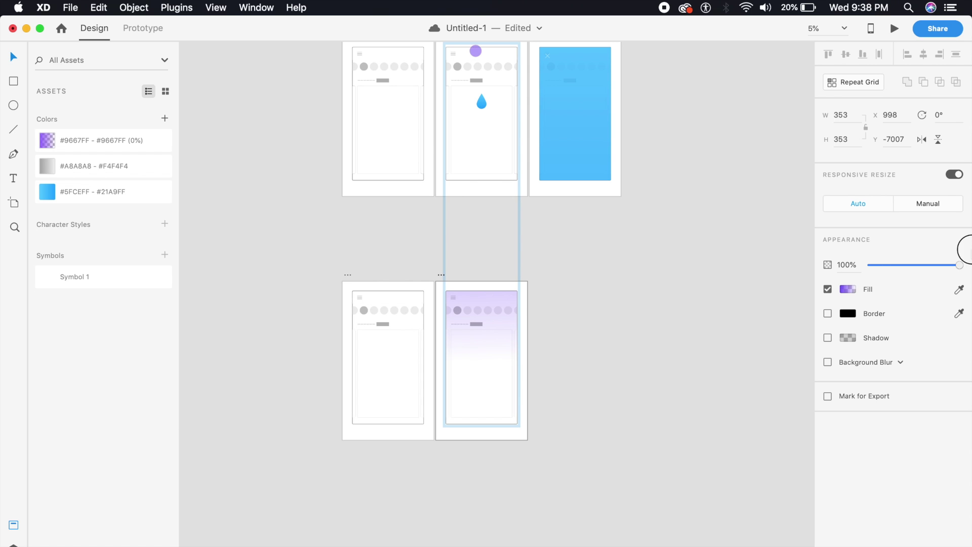
- Move the circle inside Artboard – 5's combined shape down to the top edge of the phone screen, at Y 274
drag(478, 51, 478, 357)
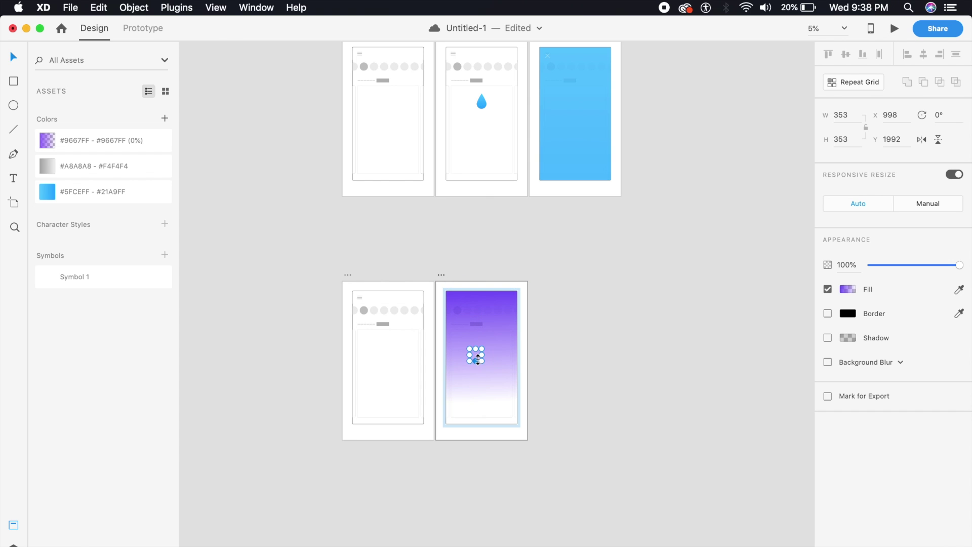
drag(475, 354, 479, 299)
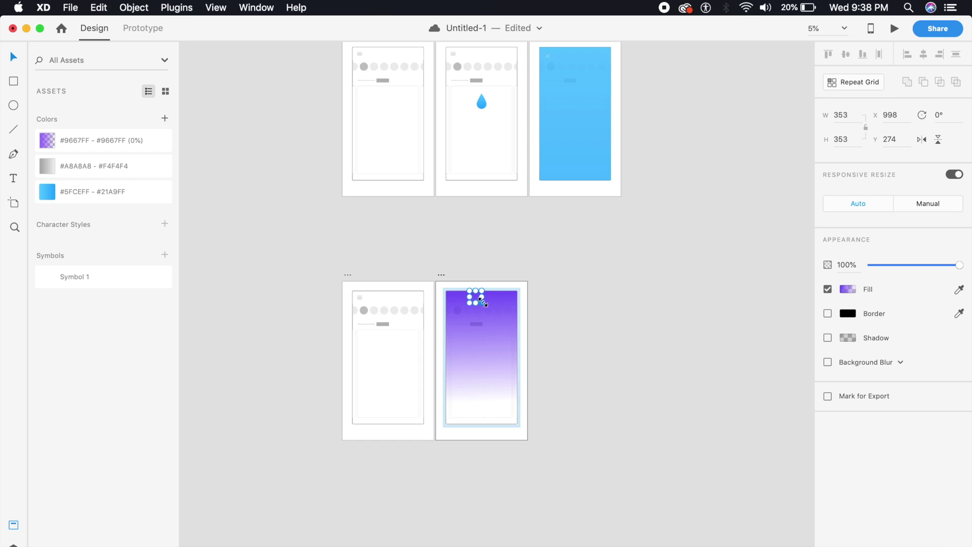
scroll(479, 300, up, 5)
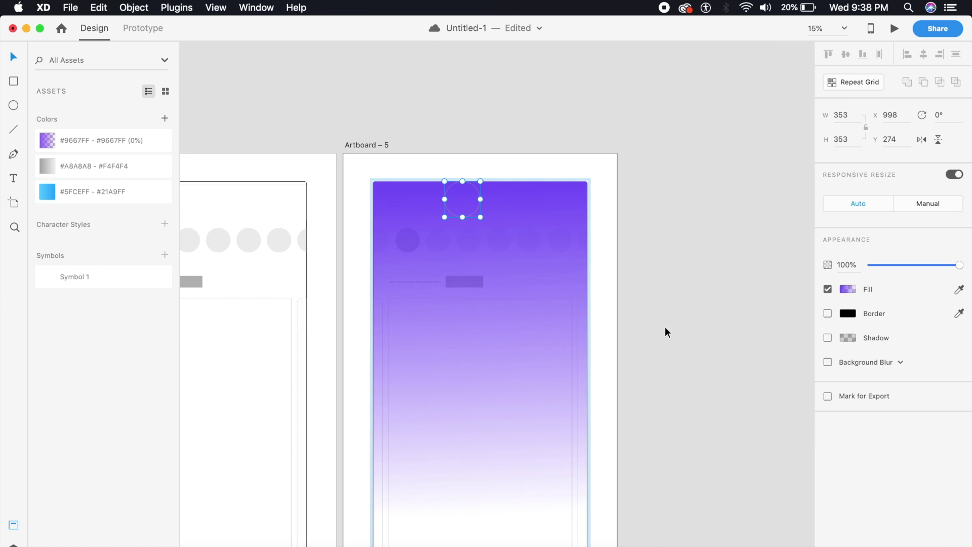
click(665, 332)
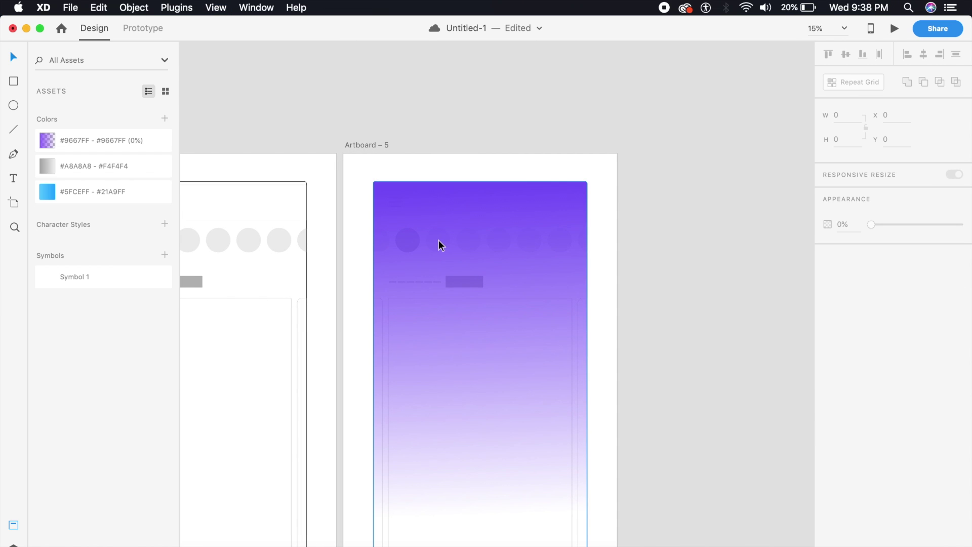
- Copy the white close icon from the blue menu artboard into the same place on Artboard – 5 and save the document
scroll(439, 240, down, 3)
scroll(430, 193, up, 8)
scroll(481, 191, right, 2)
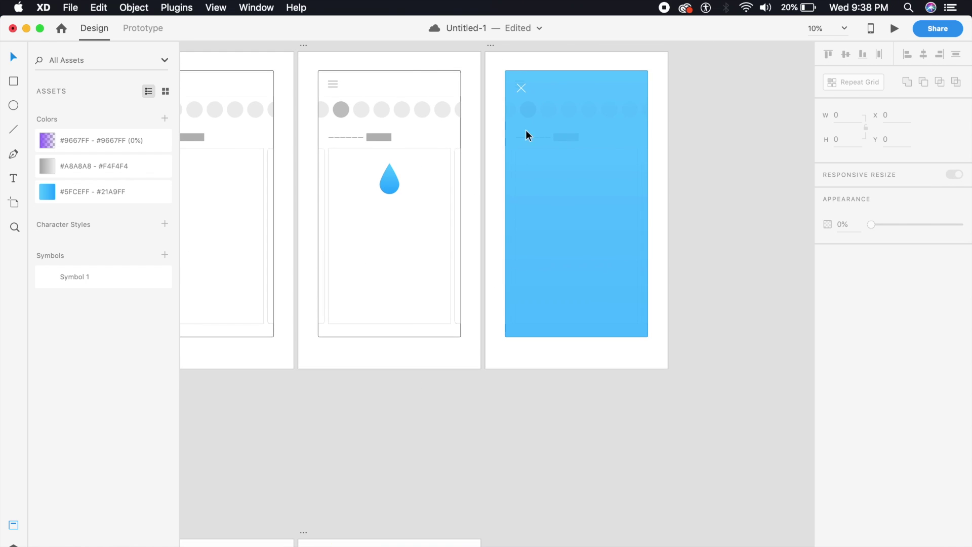
click(522, 89)
scroll(404, 350, down, 5)
scroll(403, 350, left, 2)
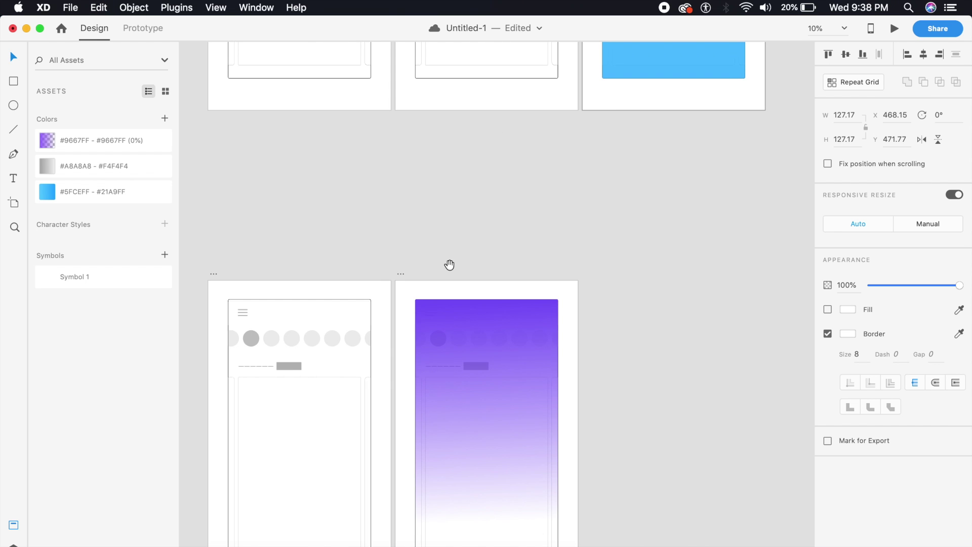
key(super+equal)
click(463, 246)
key(super+v)
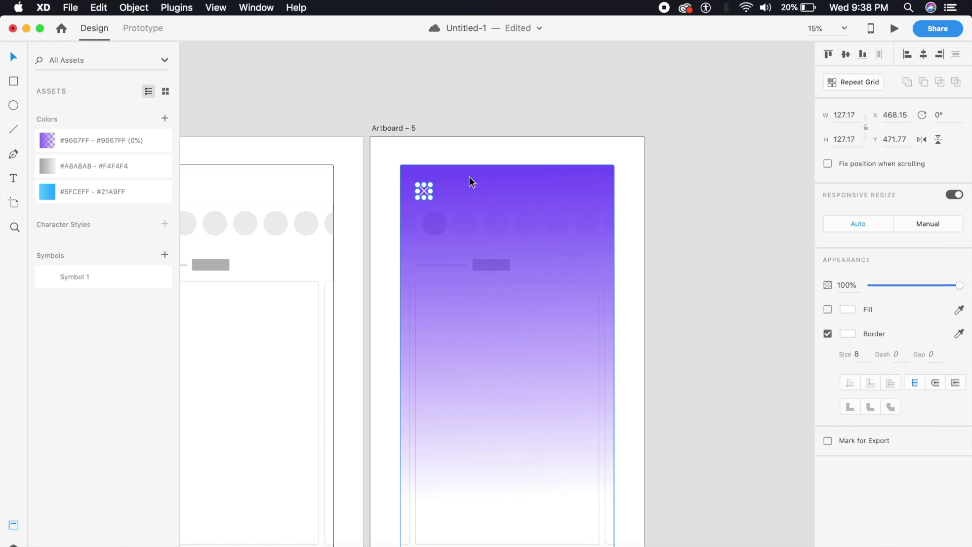
click(502, 131)
key(super+s)
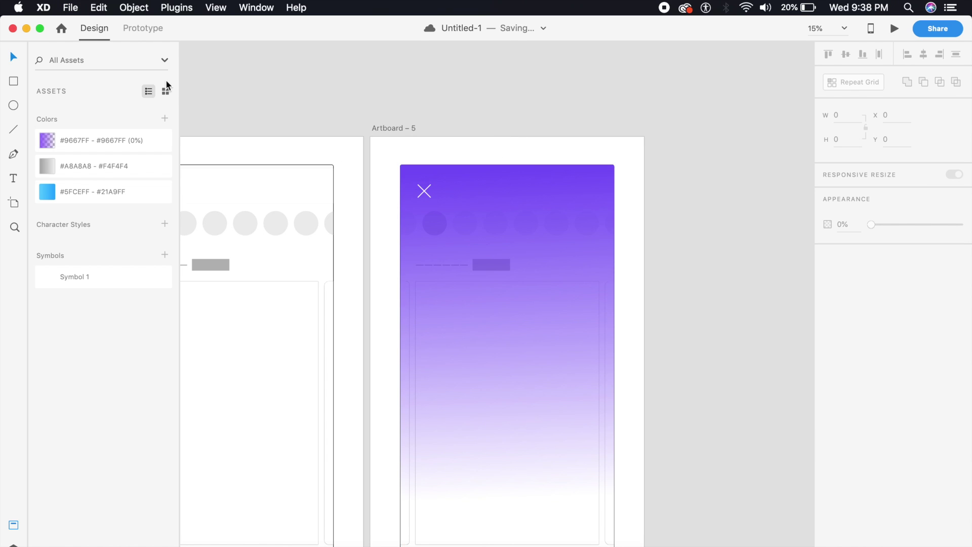
- Switch to Prototype mode and show the layers of Artboard – 4
scroll(380, 54, left, 3)
click(150, 28)
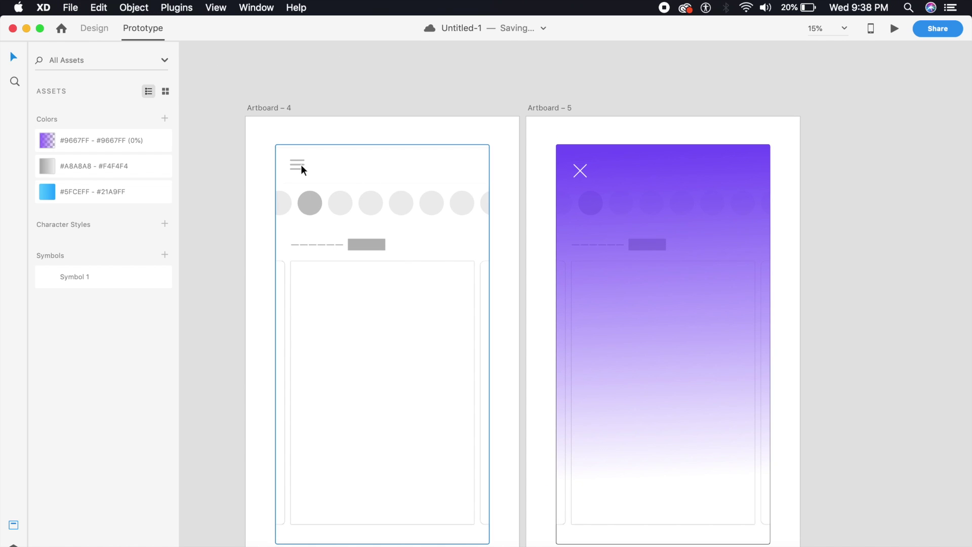
click(300, 165)
click(247, 190)
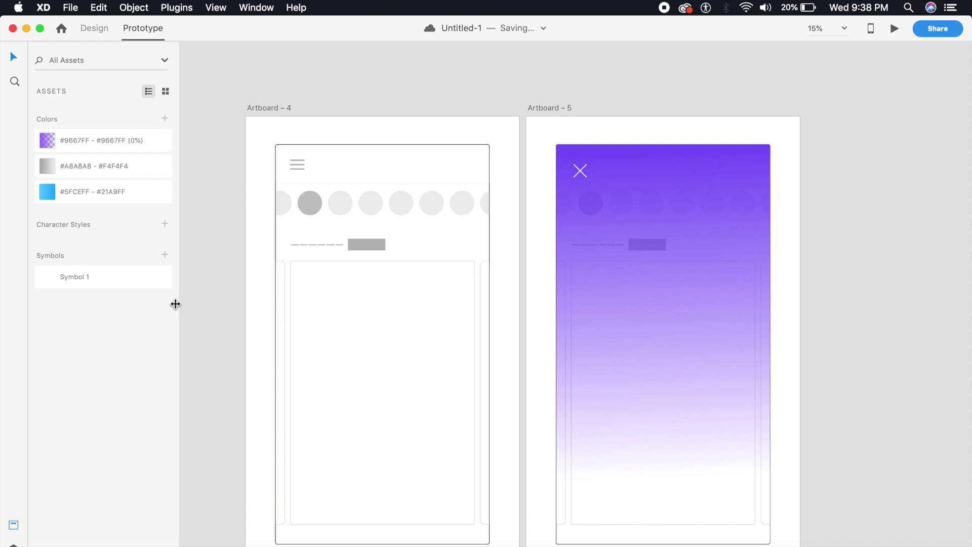
click(13, 544)
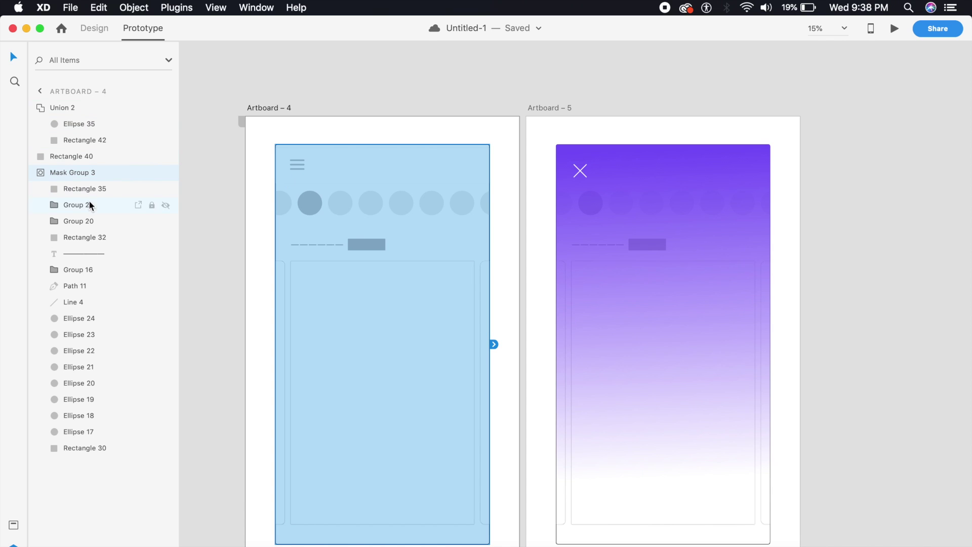
- Locate the hamburger icon's hotspot among the mask group's layers and select Rectangle 34 inside Group 21
click(93, 447)
click(90, 432)
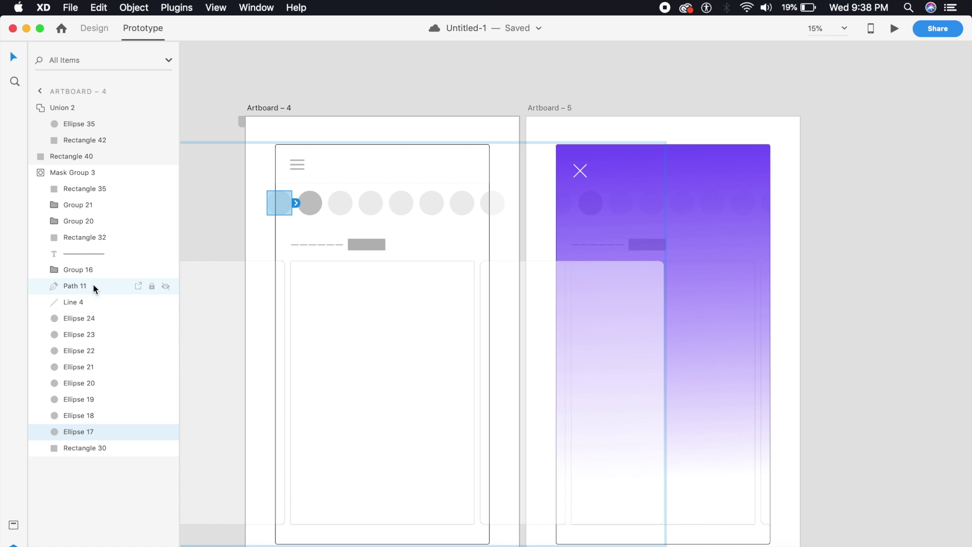
click(87, 273)
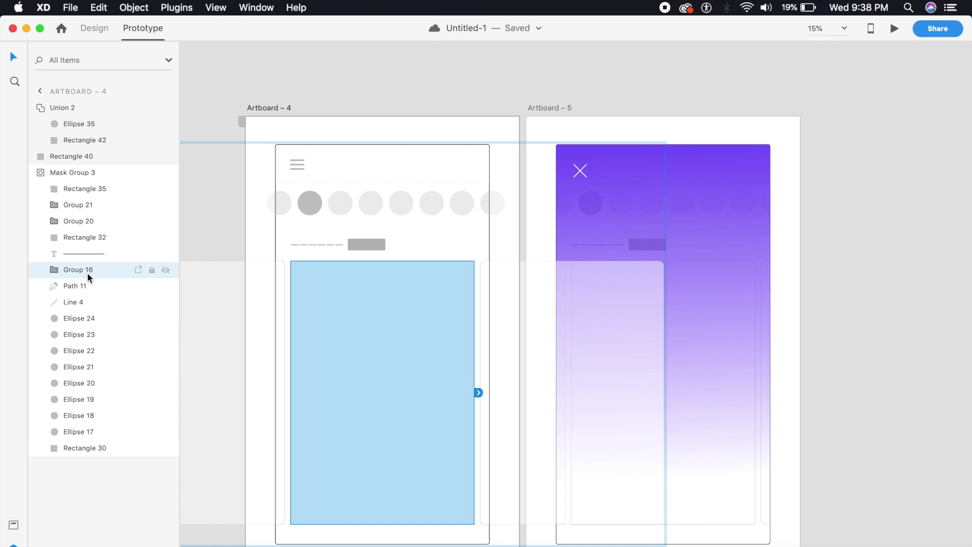
click(78, 240)
click(77, 222)
click(79, 207)
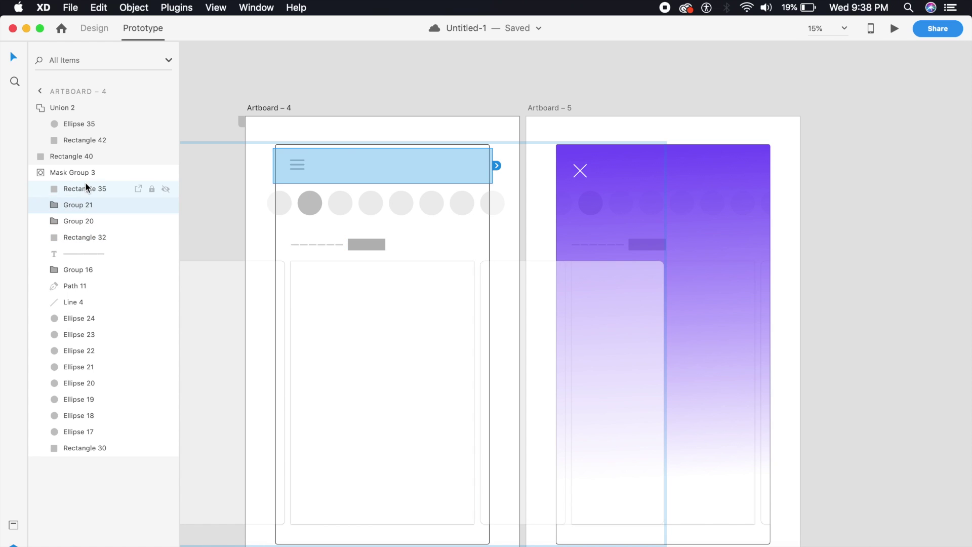
click(85, 183)
click(84, 212)
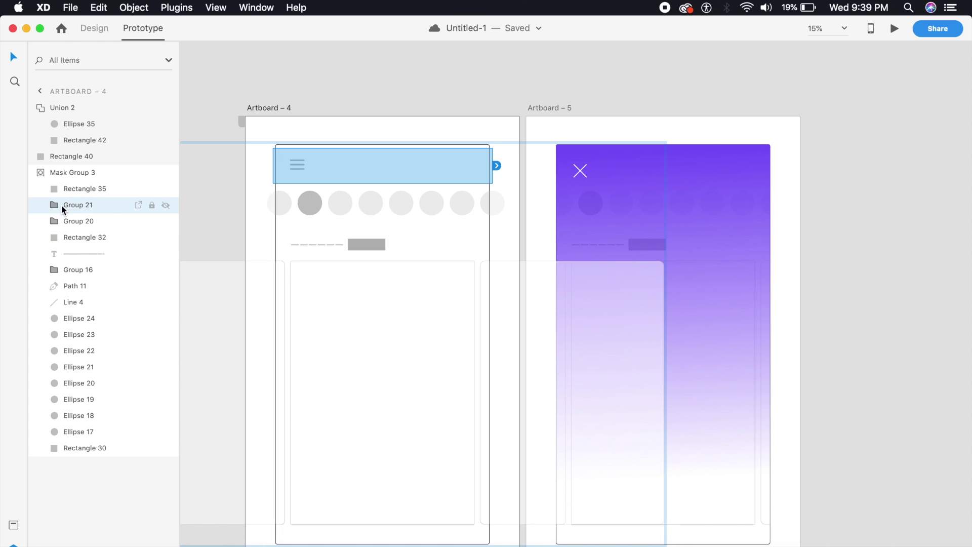
click(54, 205)
click(94, 223)
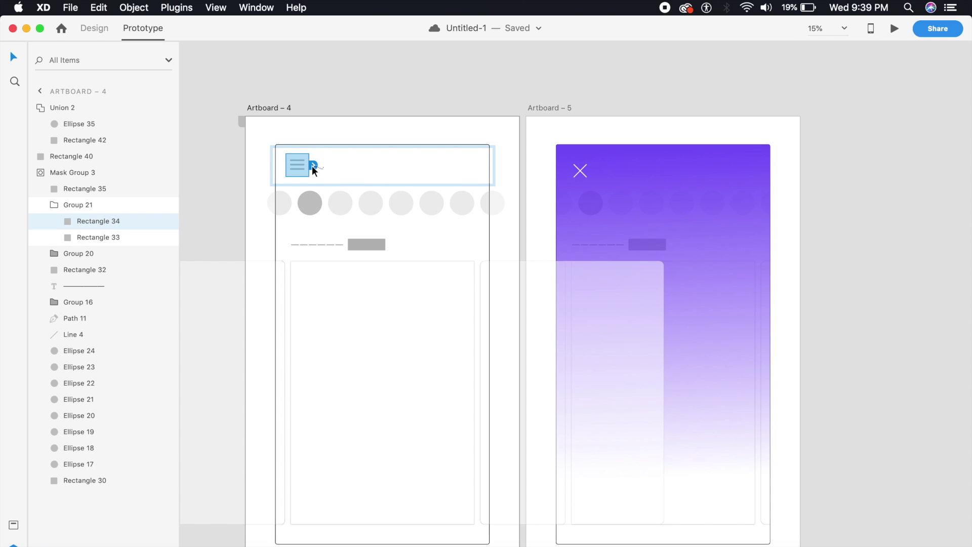
- Link Artboard – 4's hamburger hotspot to Artboard – 5 with a Tap trigger, Auto-Animate, Ease Out easing and a 0.6 s duration
drag(312, 166, 607, 181)
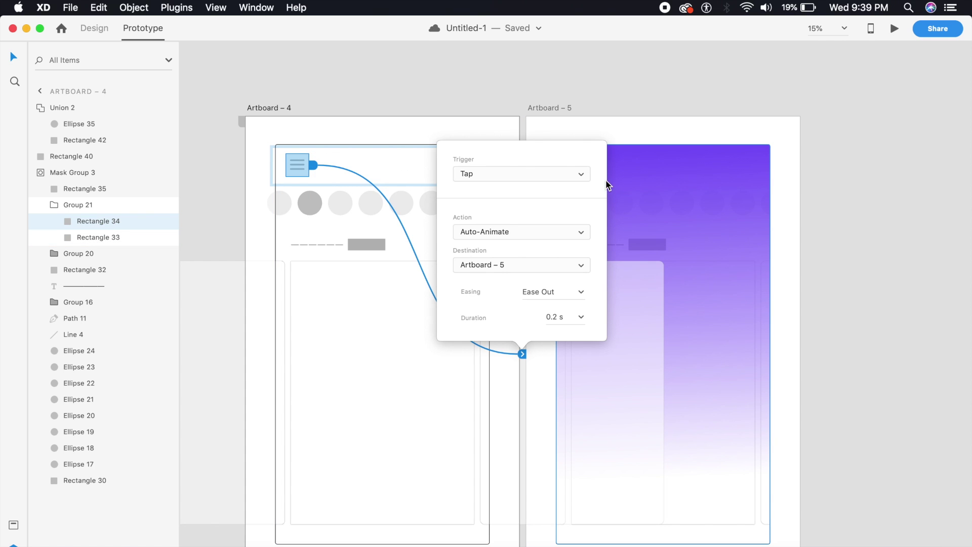
click(576, 174)
click(575, 174)
click(578, 230)
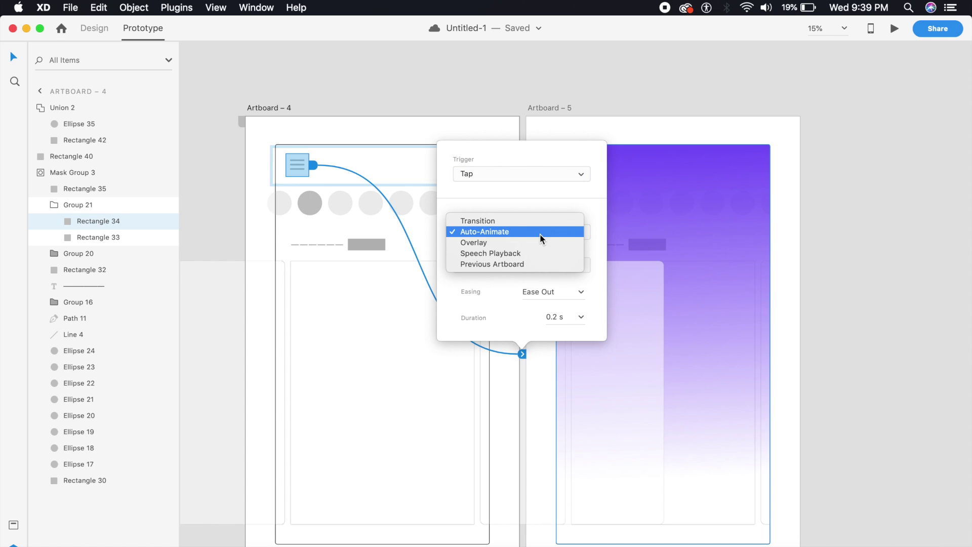
click(527, 232)
click(580, 293)
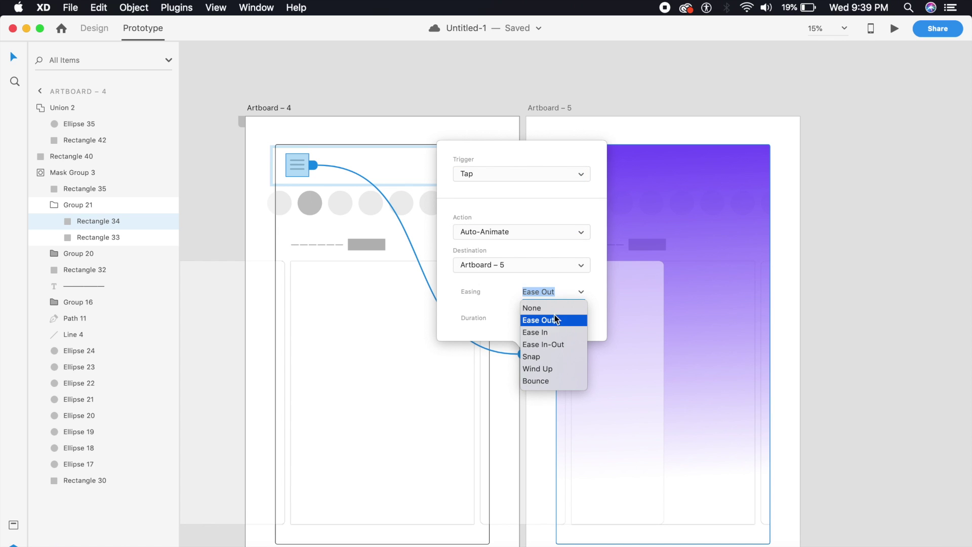
click(541, 323)
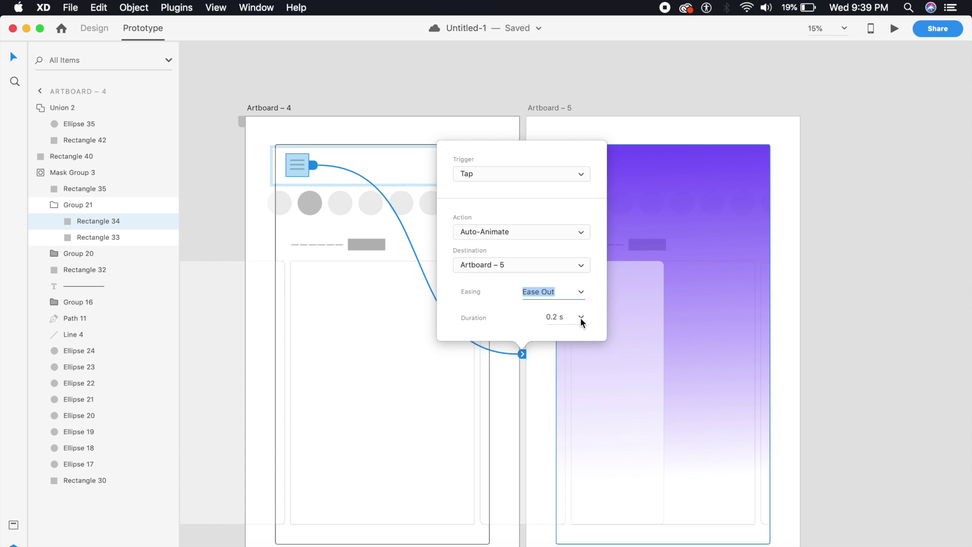
click(580, 317)
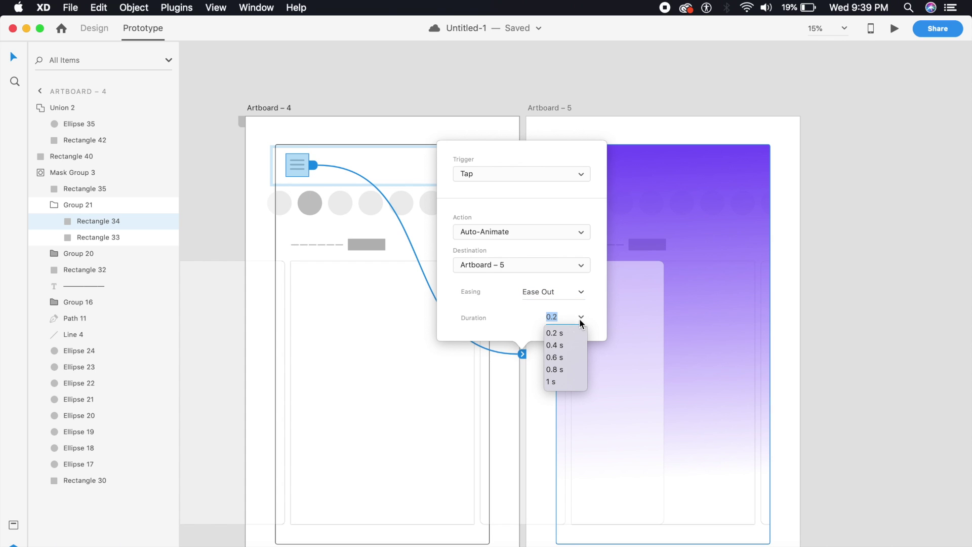
click(557, 357)
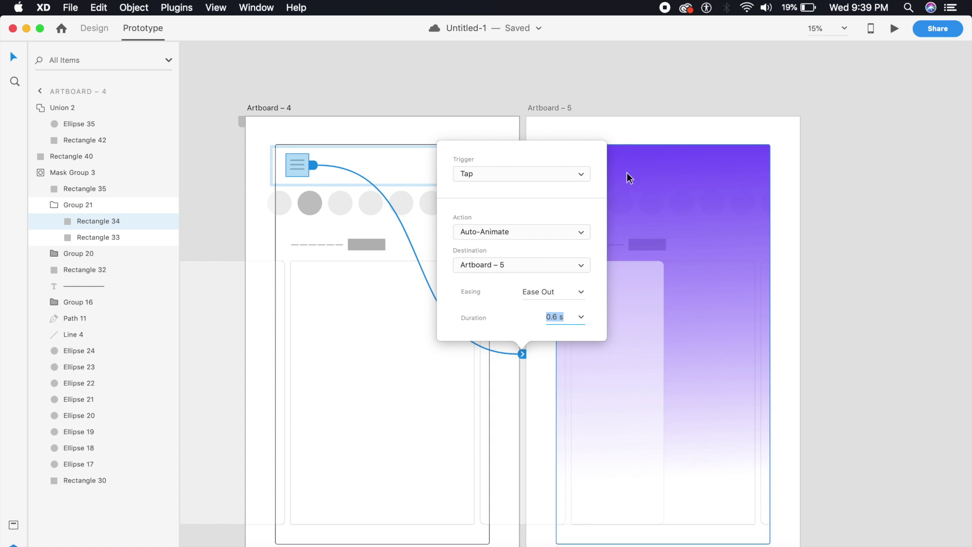
- Link the white close icon on Artboard – 5 back to Artboard – 4 with Tap, Auto-Animate, Ease Out and a 0.2 s duration
click(597, 156)
click(582, 167)
double_click(582, 175)
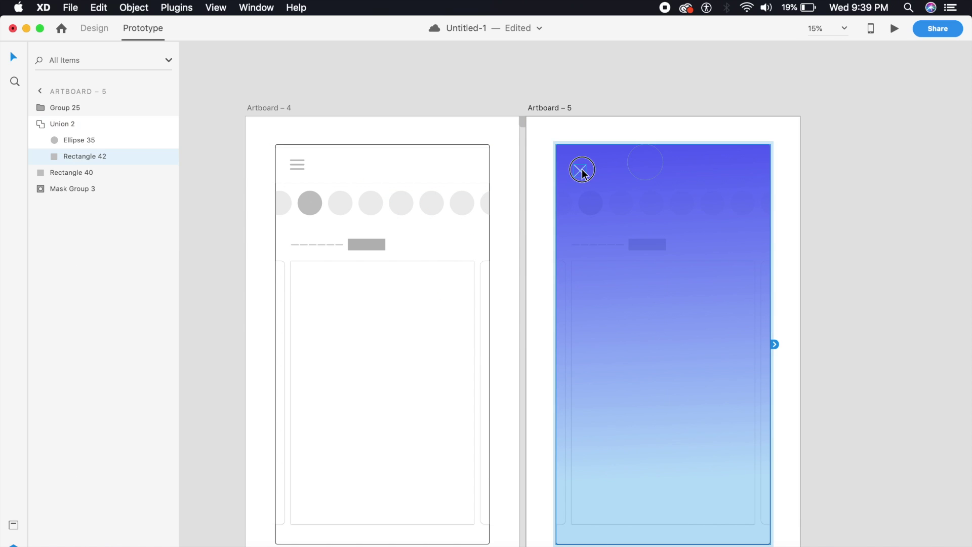
drag(591, 174, 428, 276)
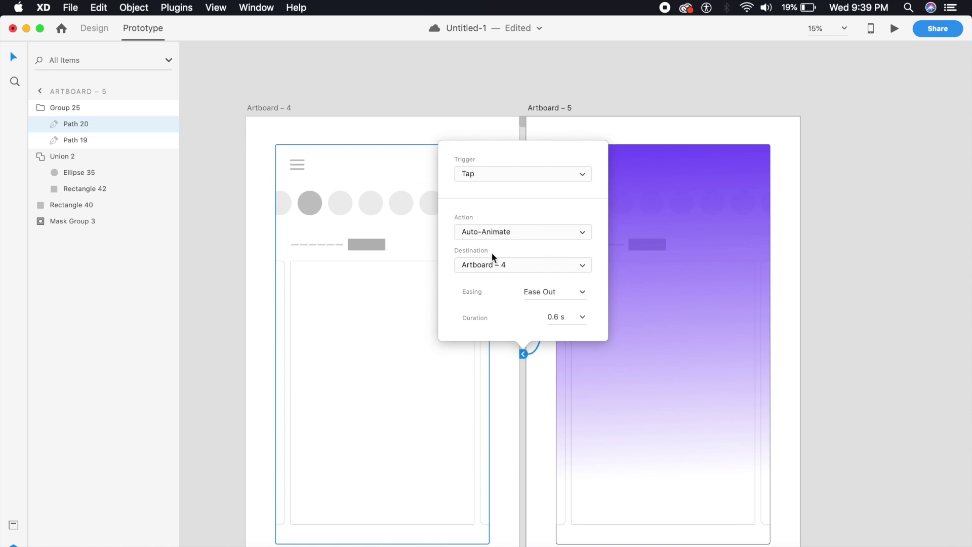
click(583, 317)
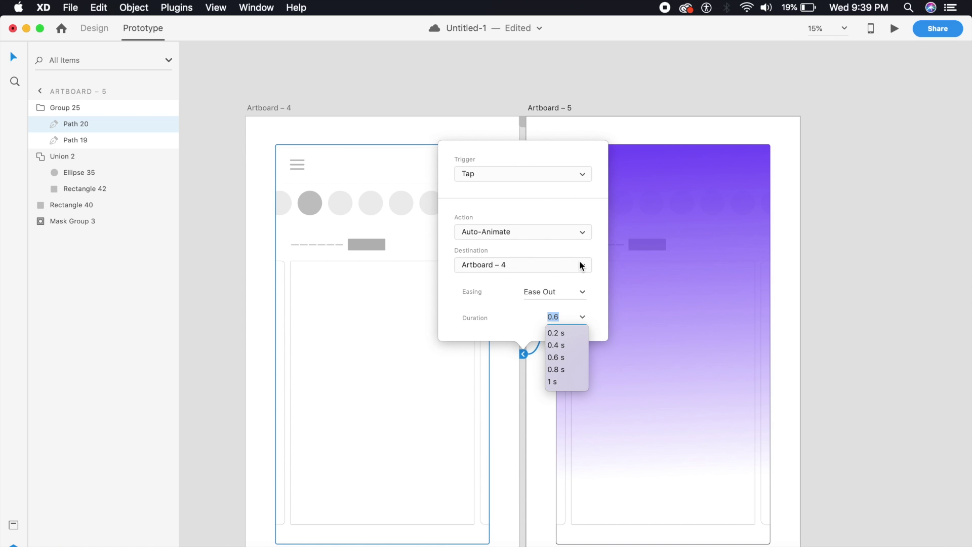
click(570, 334)
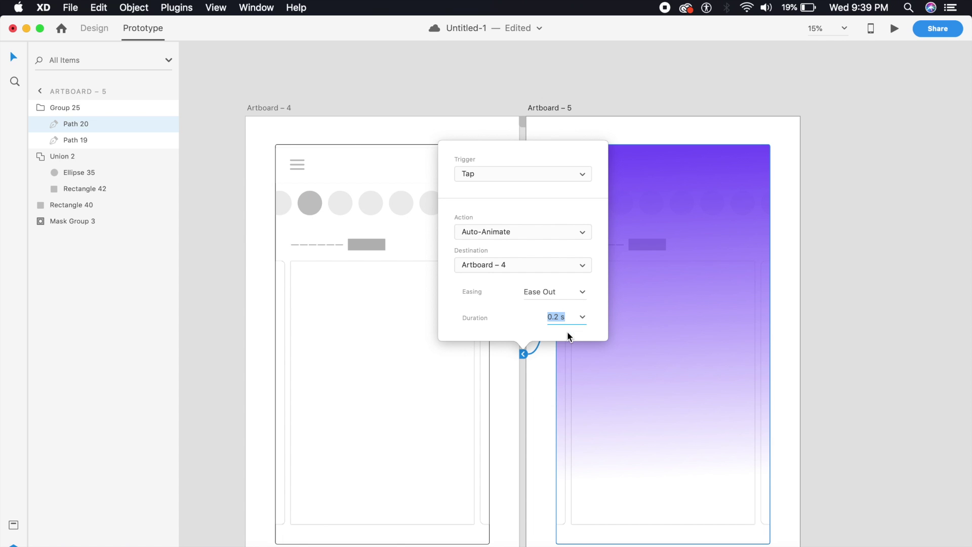
- Preview the prototype from Artboard – 4, opening and closing the purple menu several times to examine its animation, and close the preview
click(399, 301)
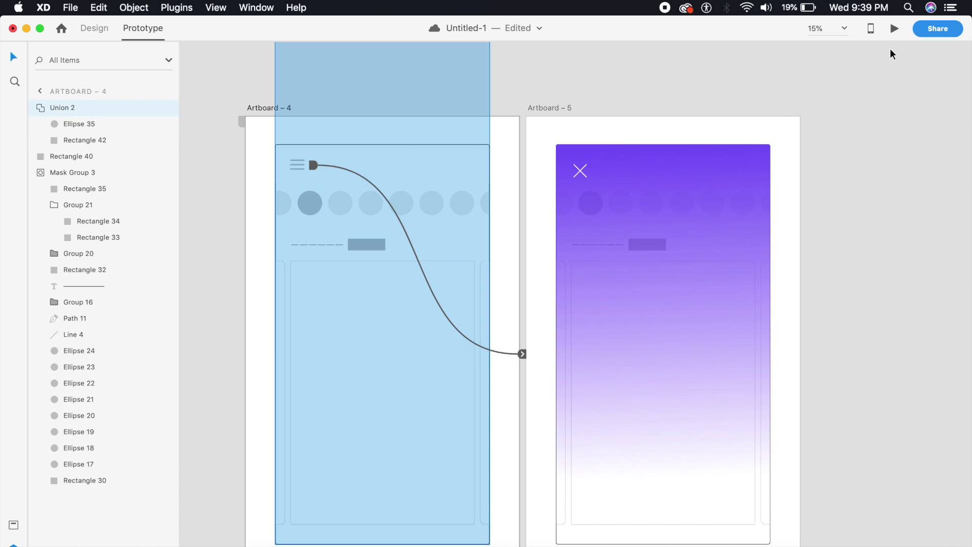
click(893, 28)
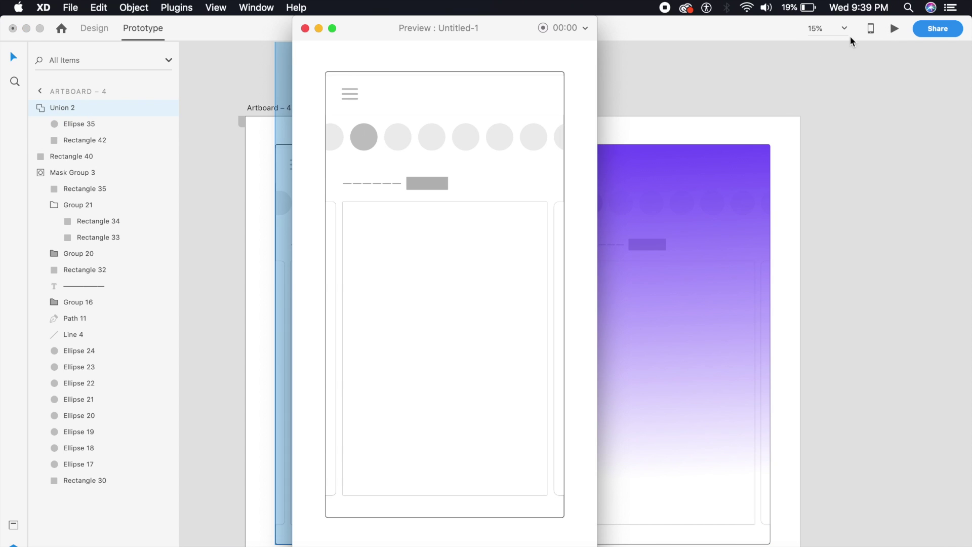
click(350, 99)
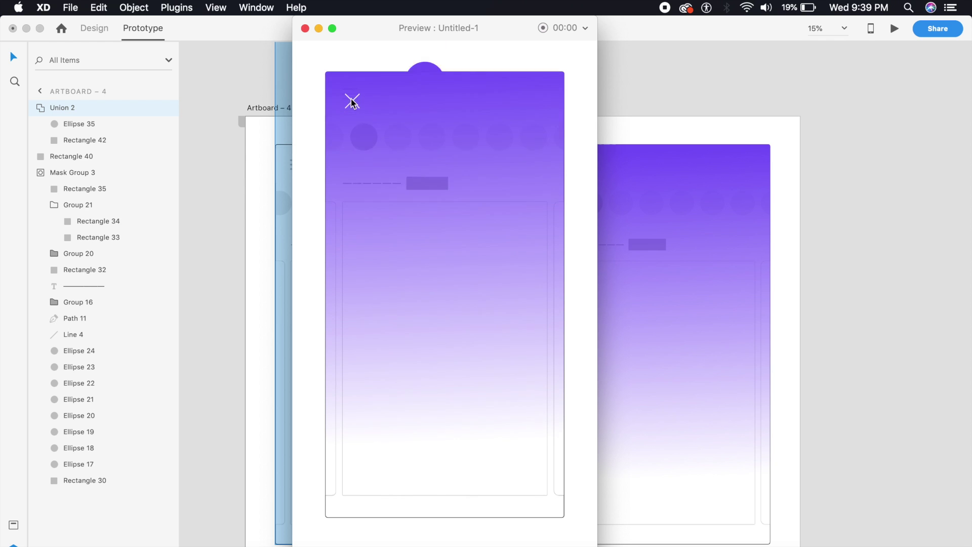
click(355, 103)
click(349, 94)
click(357, 104)
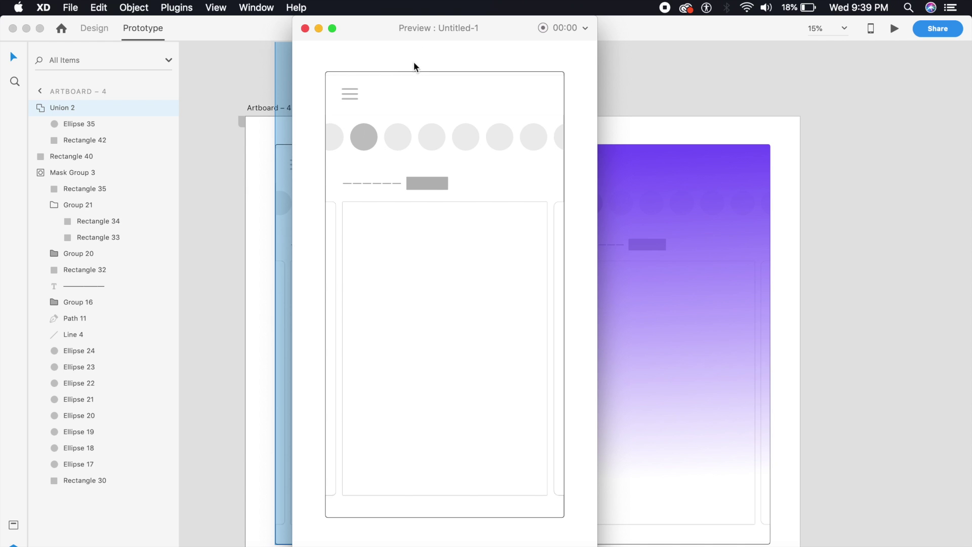
click(353, 97)
click(353, 102)
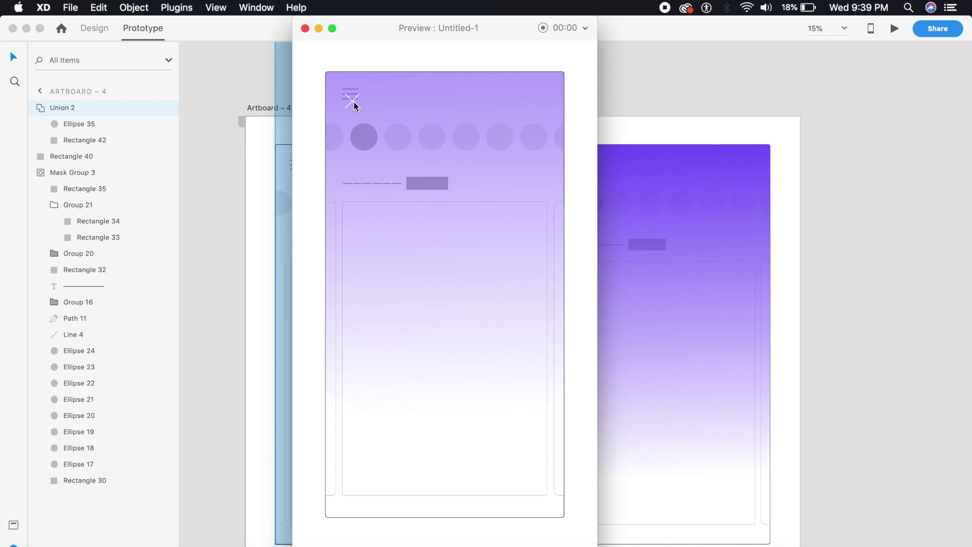
click(354, 98)
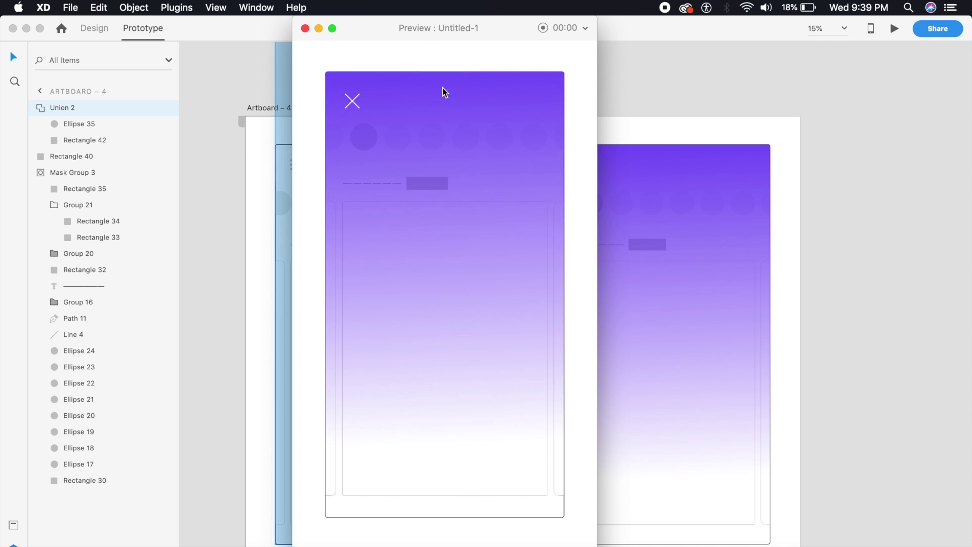
click(357, 105)
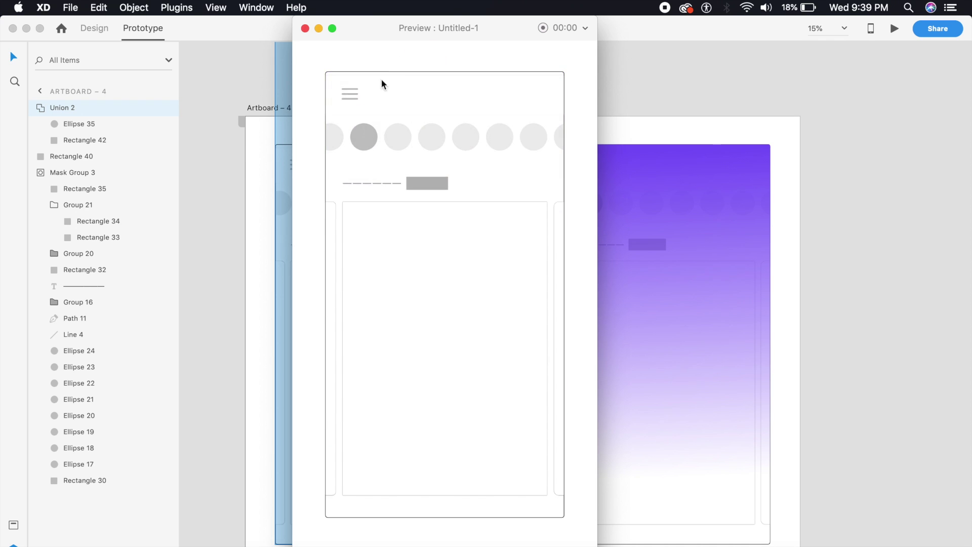
click(352, 95)
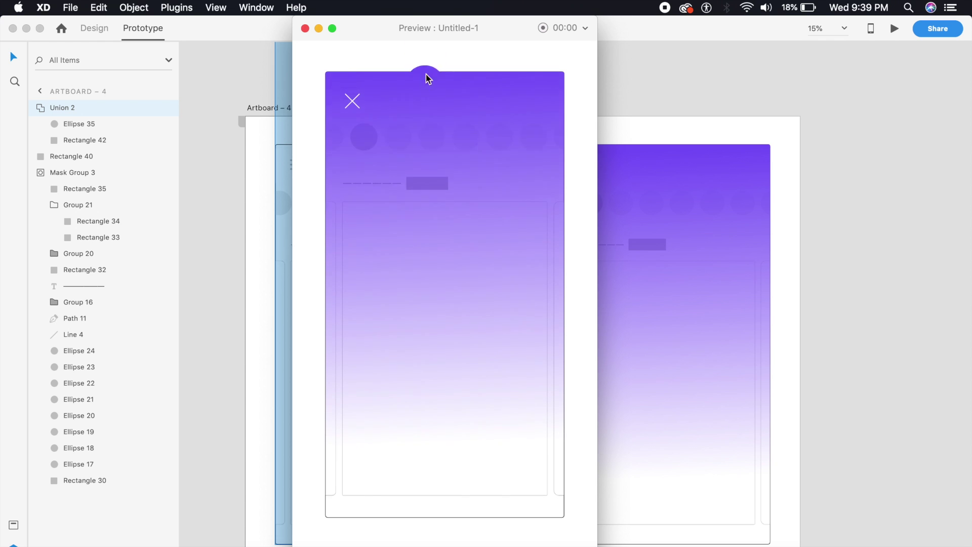
click(354, 109)
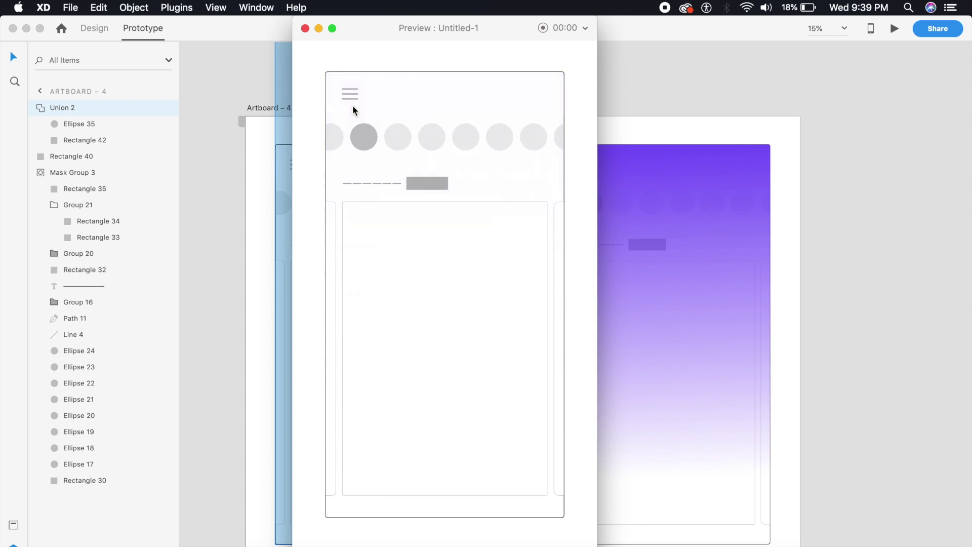
click(305, 28)
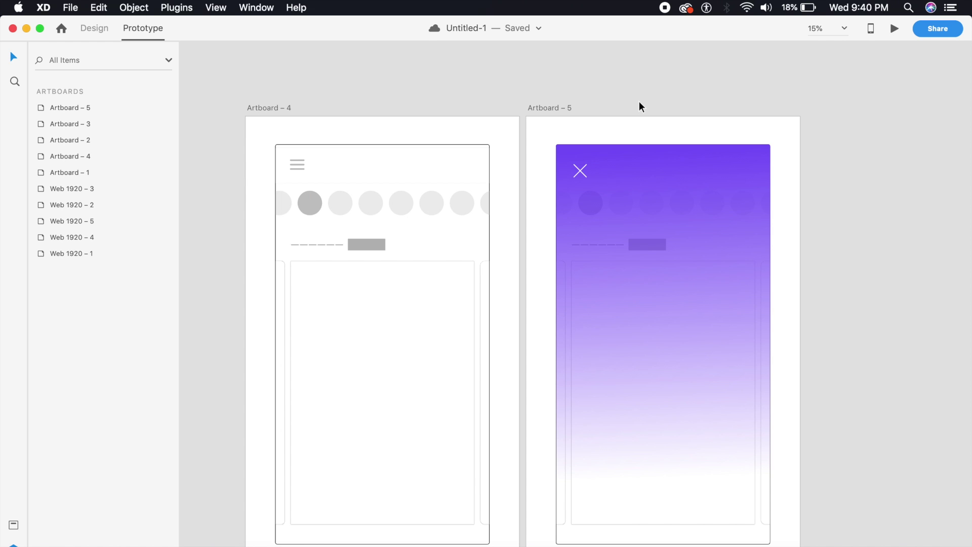
- Duplicate Artboard – 4 directly below the original at Y 18030 and switch to Design mode
key(super+minus)
key(super+minus)
scroll(550, 206, down, 2)
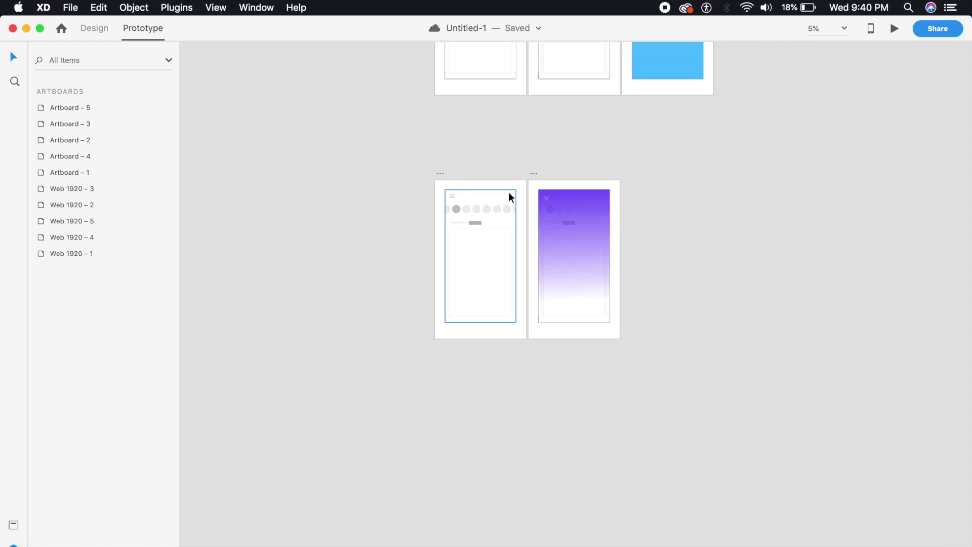
key(super+equal)
scroll(499, 218, up, 2)
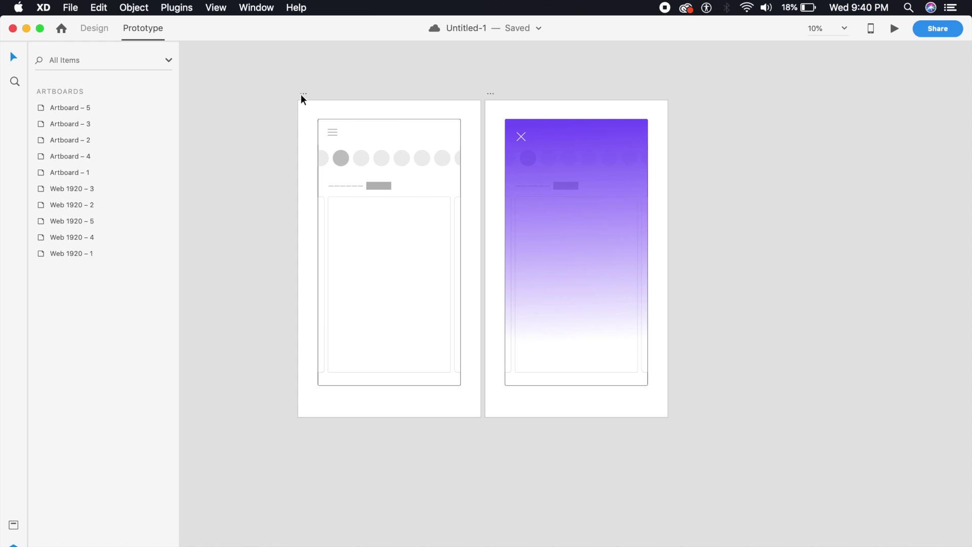
drag(303, 94, 302, 481)
click(84, 35)
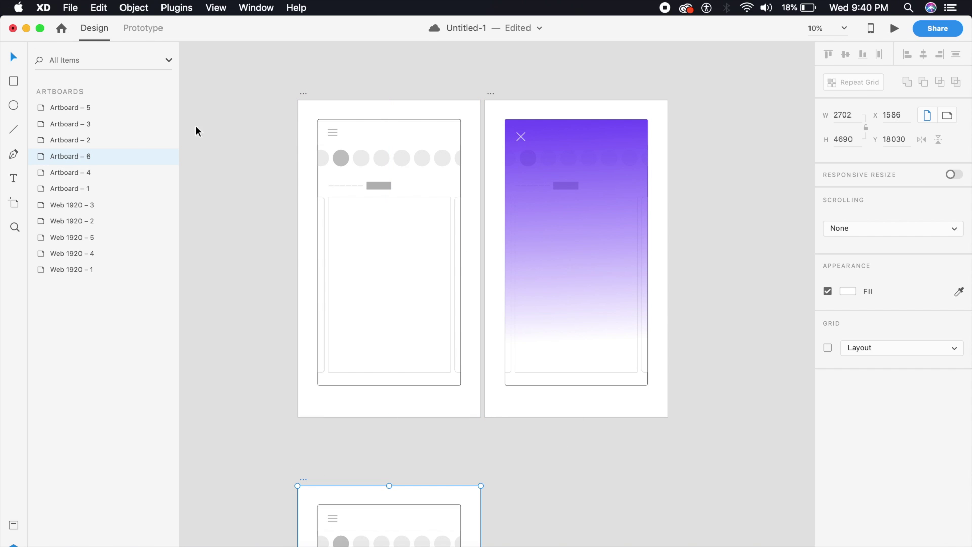
- Delete the transparent combined shape Union 2 from the duplicated phone artboard
drag(267, 245, 317, 106)
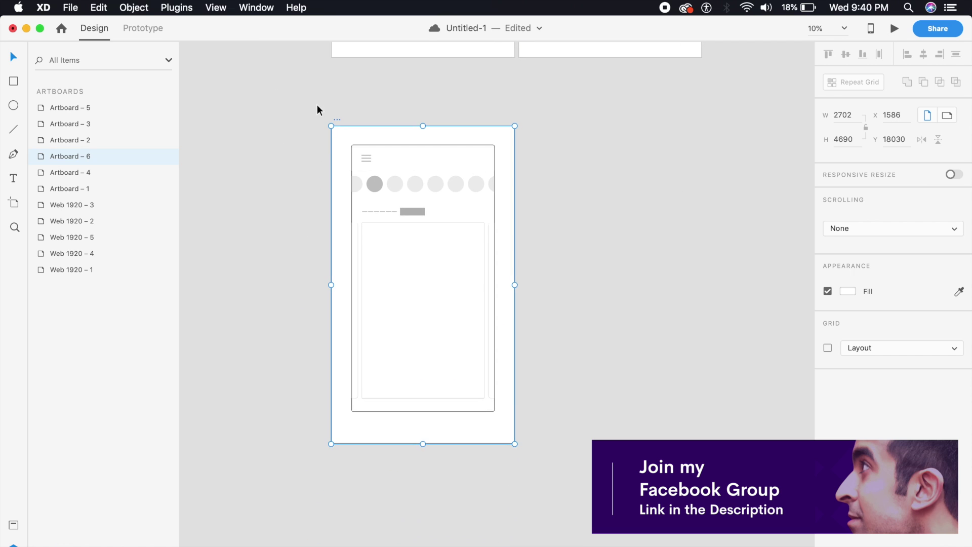
scroll(331, 124, up, 3)
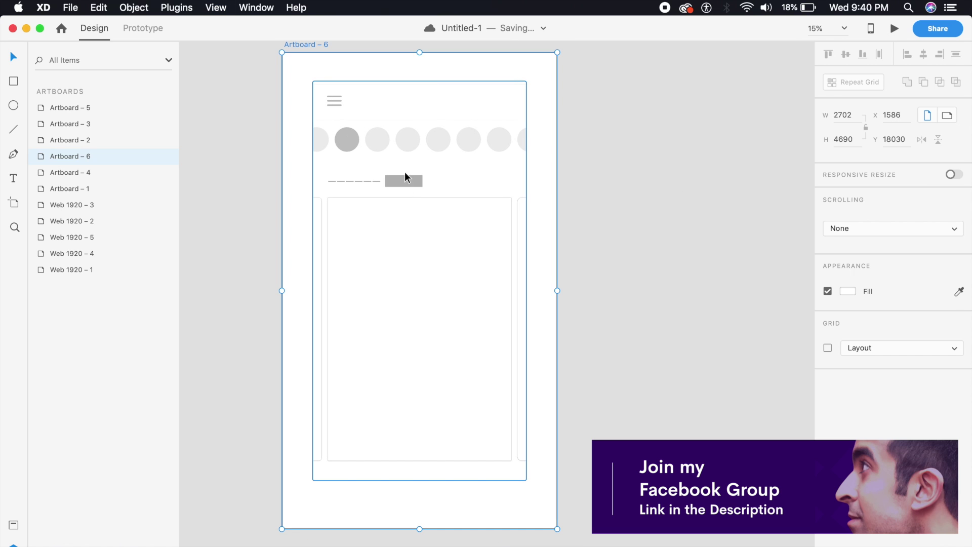
click(391, 122)
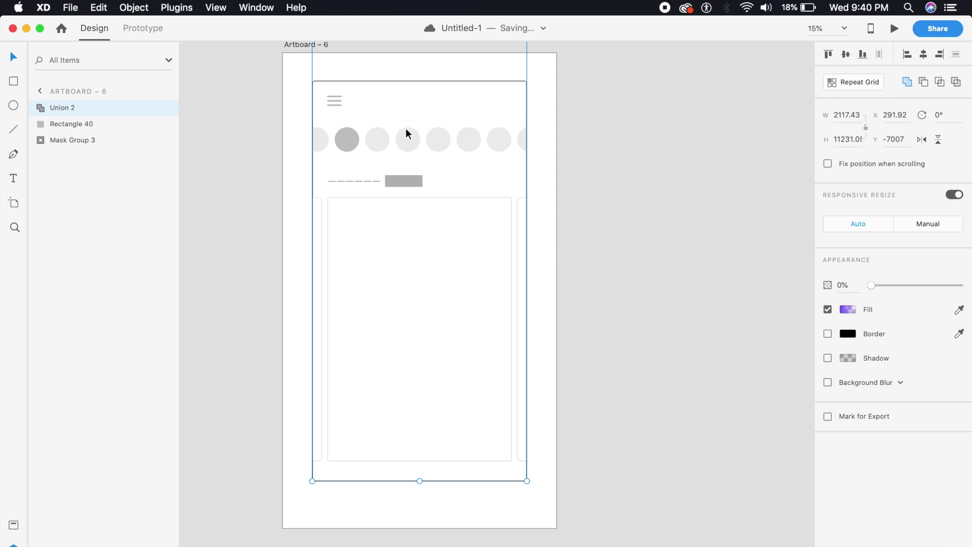
key(Delete)
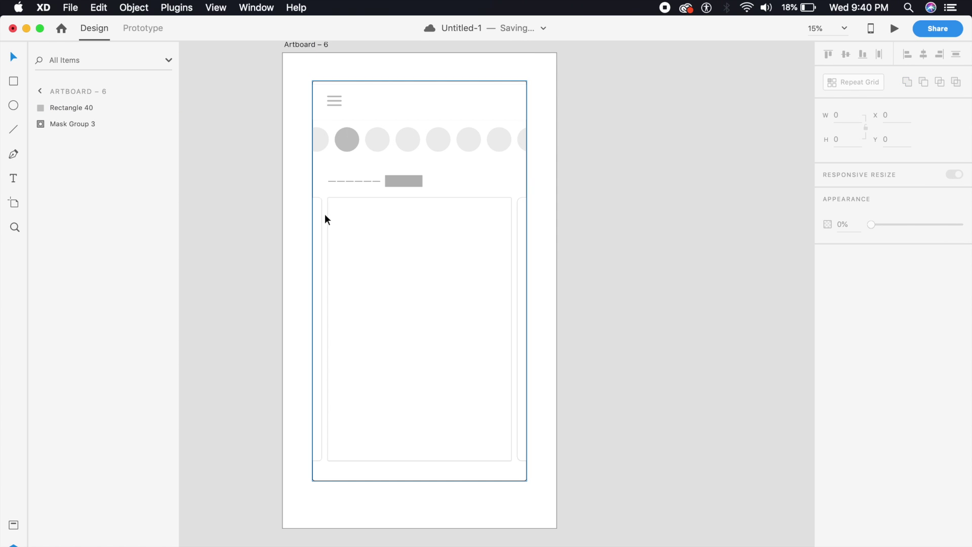
click(700, 273)
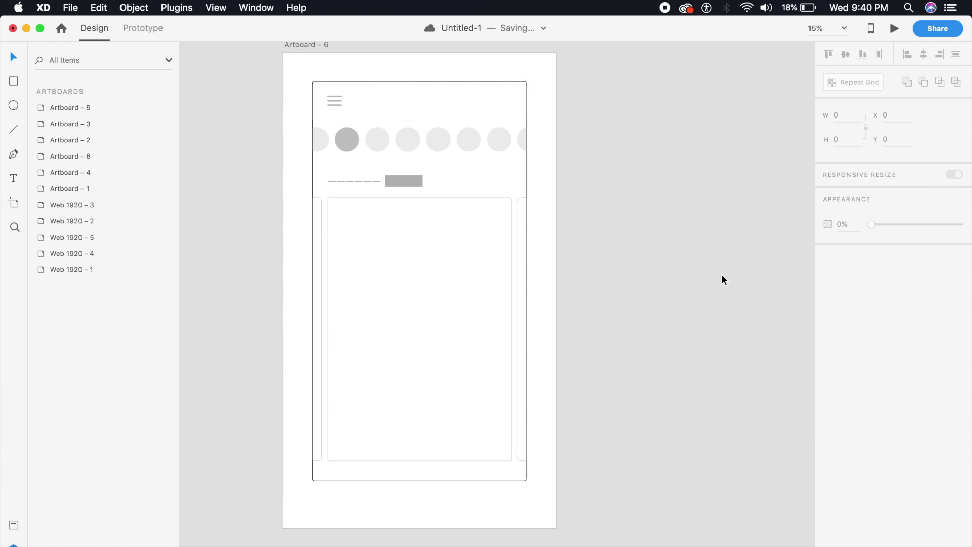
- Draw a closed four-point Pen path, about 2619 by 1541, across the phone's upper area, starting at its top-left corner, and select it
drag(535, 262, 561, 274)
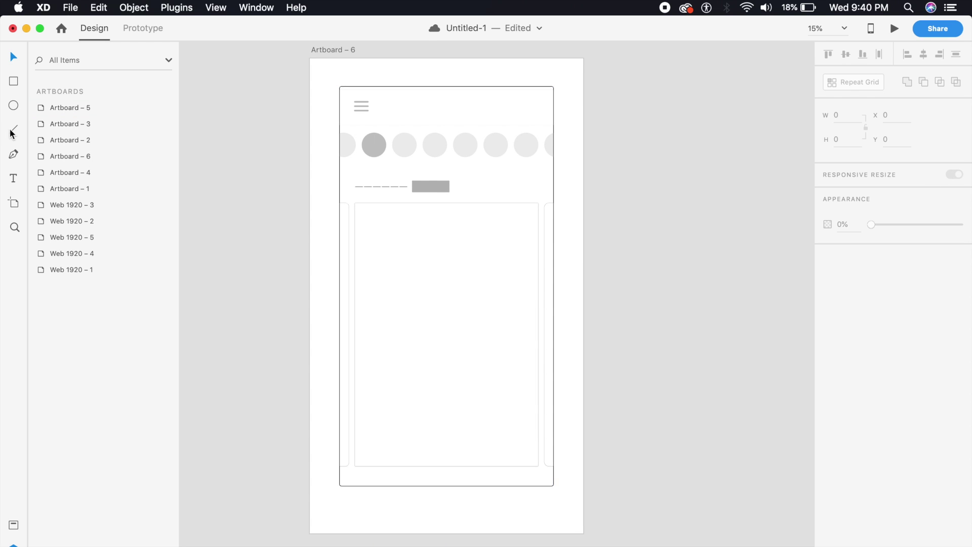
click(13, 158)
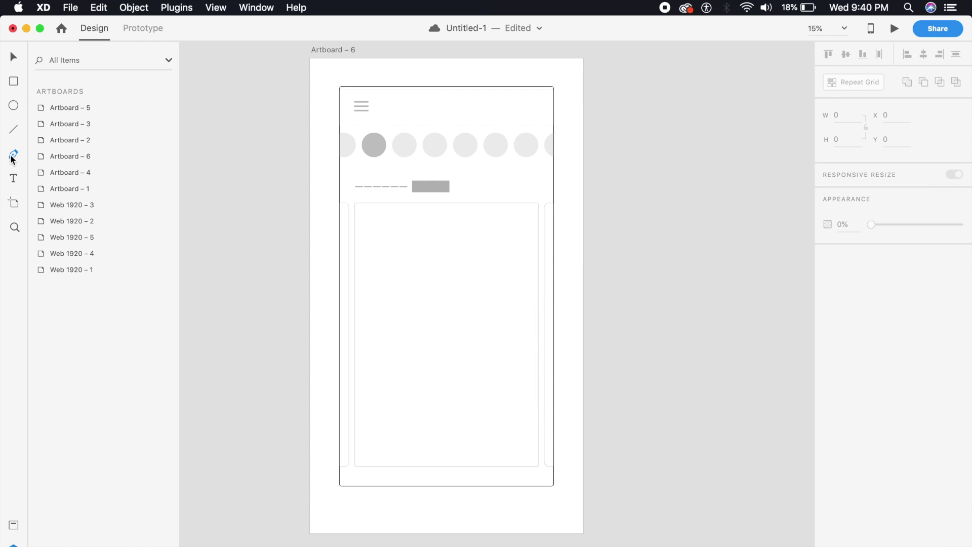
click(339, 87)
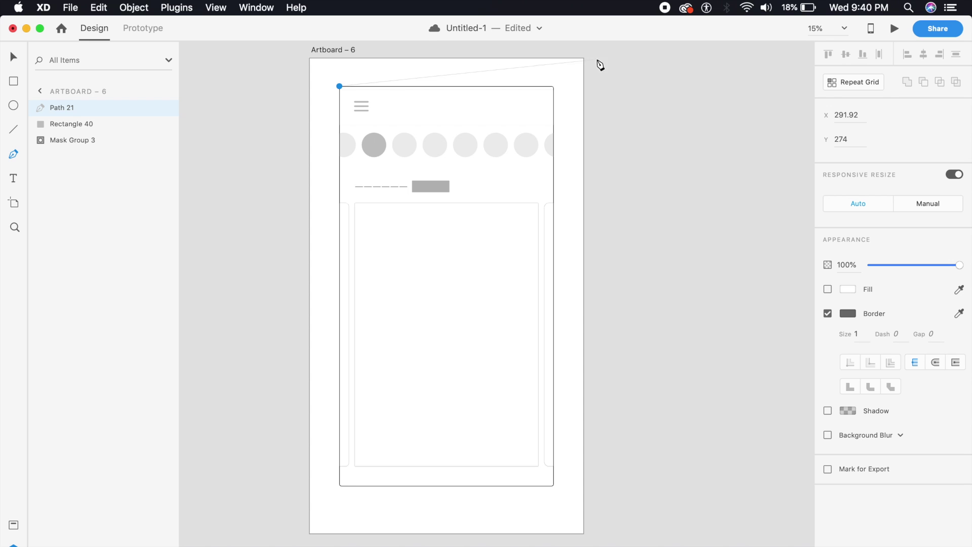
click(588, 211)
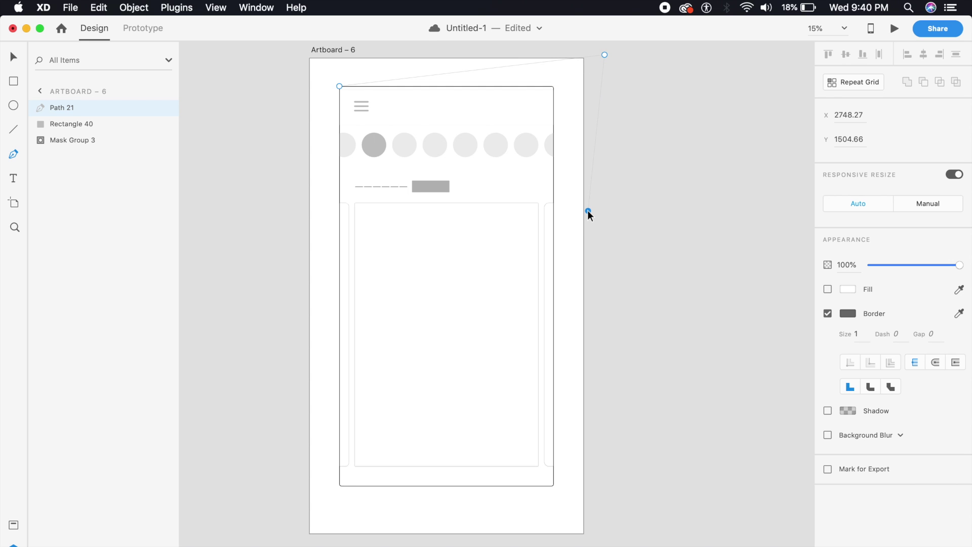
click(340, 132)
click(339, 86)
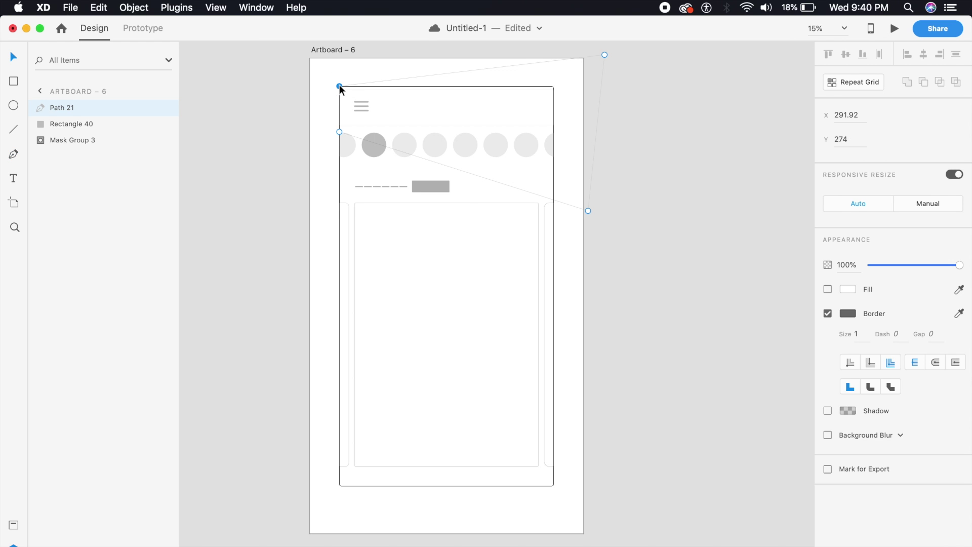
key(v)
click(289, 203)
click(396, 150)
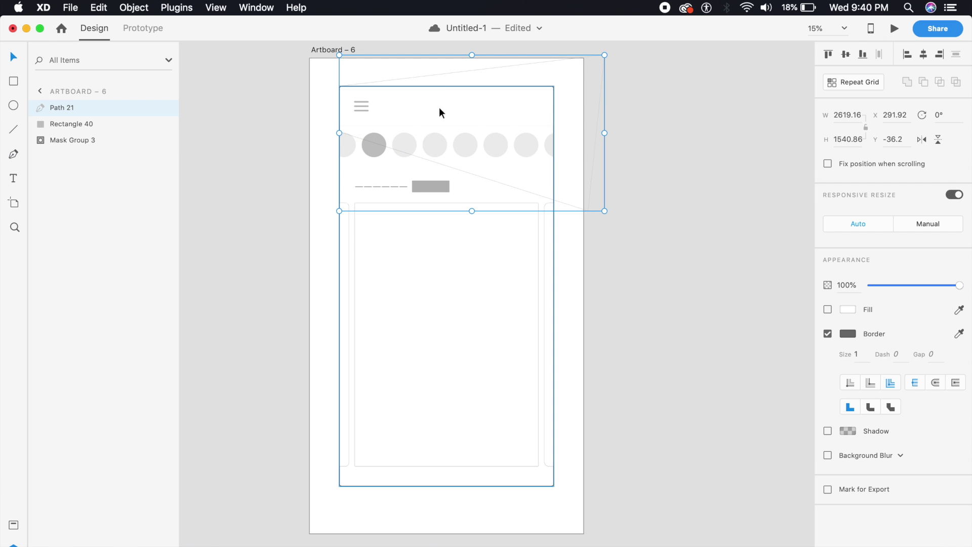
drag(459, 119, 462, 141)
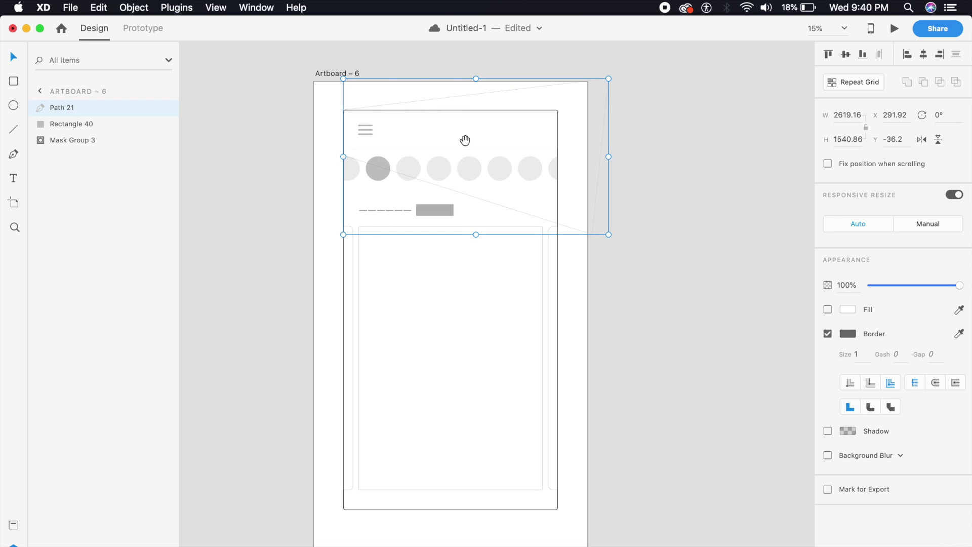
- Give the pen-drawn path the saved #A8A8A8 - #F4F4F4 linear gradient fill and remove its border
click(827, 309)
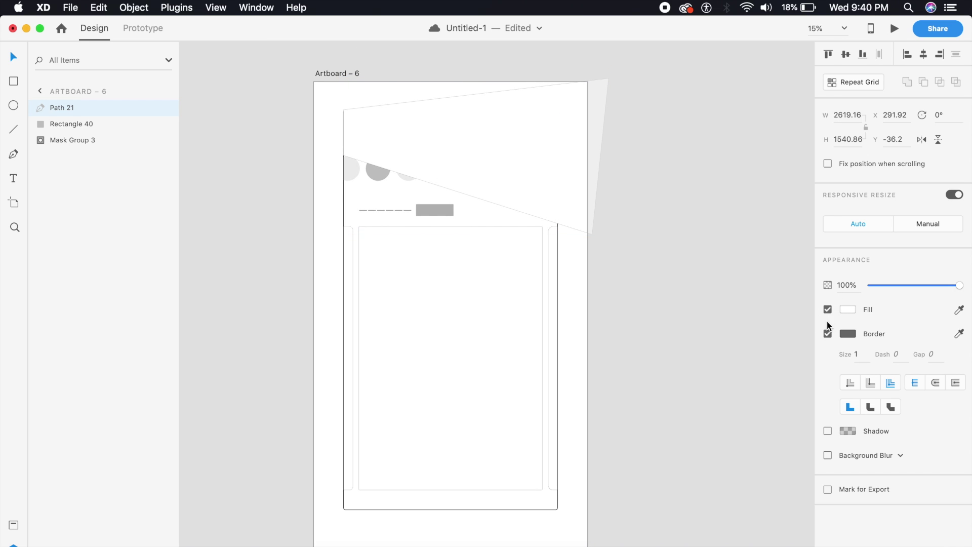
click(828, 334)
click(847, 309)
click(705, 233)
click(704, 237)
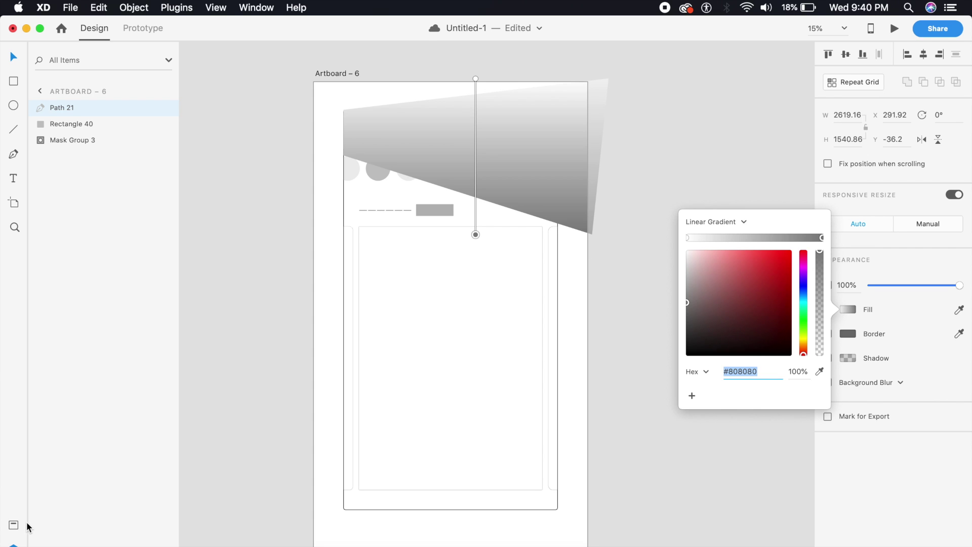
click(14, 526)
click(127, 170)
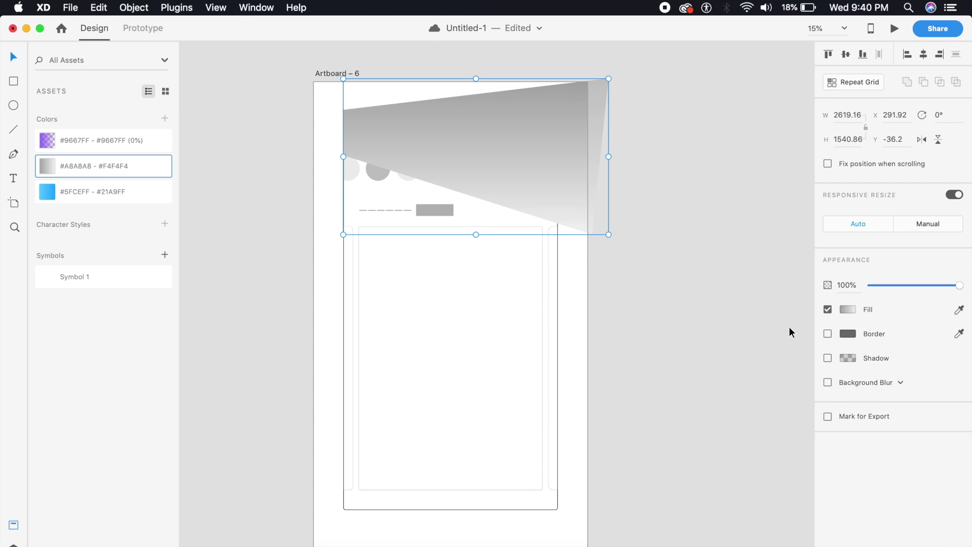
- Reverse and slightly tilt the path's gradient so it runs from light at the upper edge to dark at the lower edge
click(848, 309)
drag(476, 233, 490, 196)
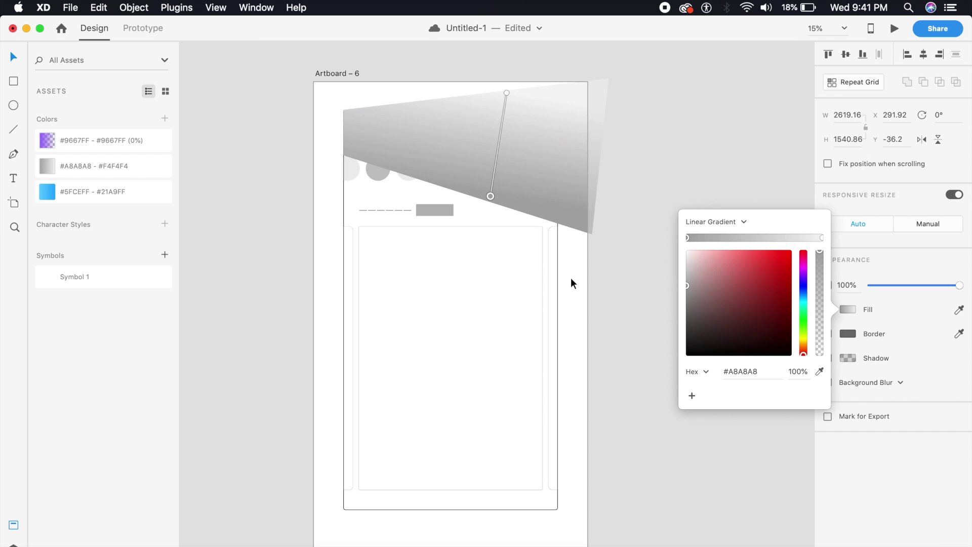
click(588, 280)
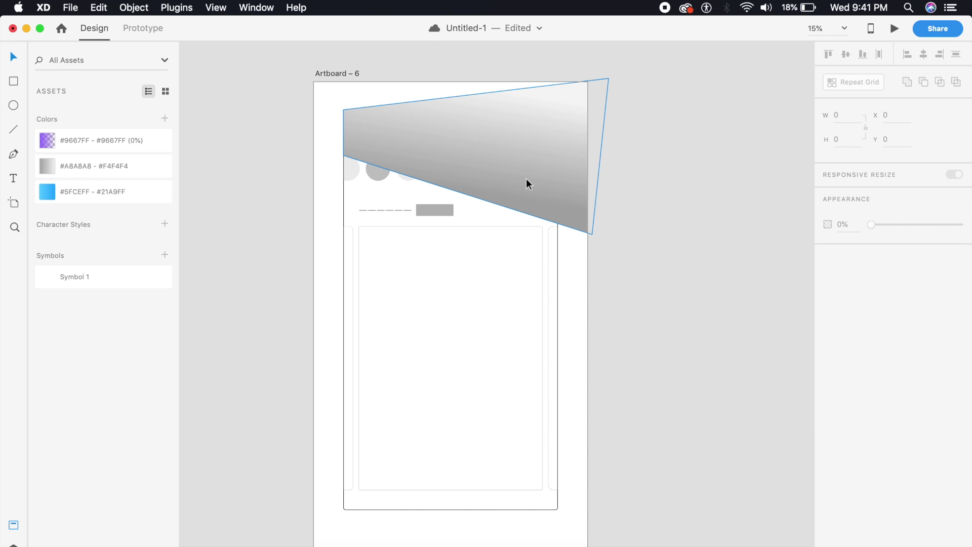
- Duplicate the gradient path lower down, stretch the copy to about 2489 tall, rotate it 4° and place it at about X 125, Y 207
drag(527, 180, 521, 222)
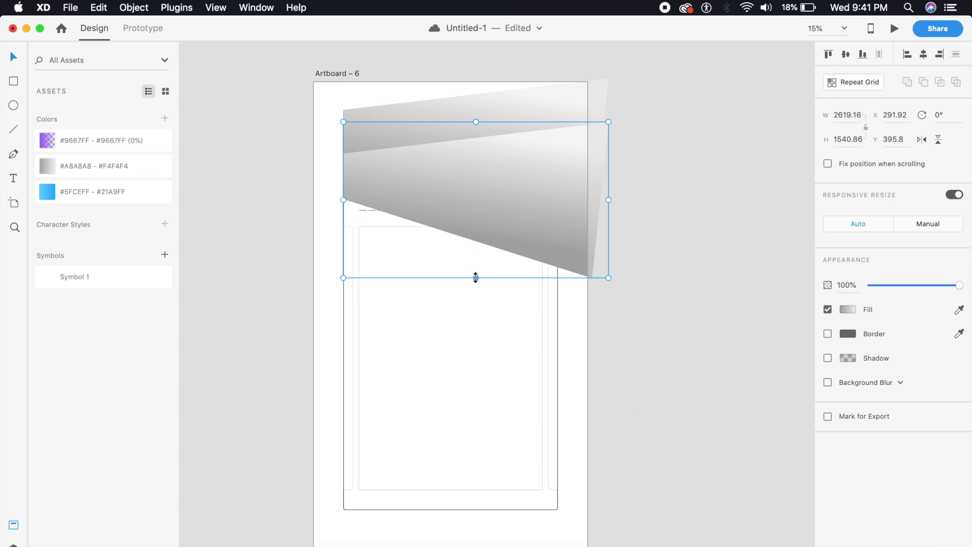
drag(476, 278, 476, 358)
drag(611, 123, 612, 145)
drag(566, 169, 558, 160)
drag(404, 193, 438, 208)
drag(460, 352, 459, 367)
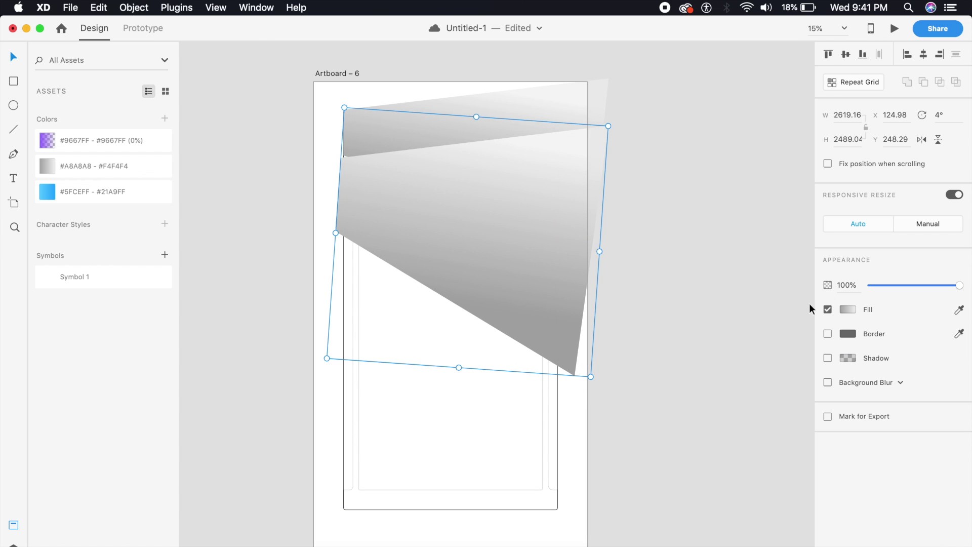
drag(493, 261, 491, 257)
- Recolor the second shape's gradient to run from #BBBBBB at its upper end to #909090 at its lower end
click(847, 309)
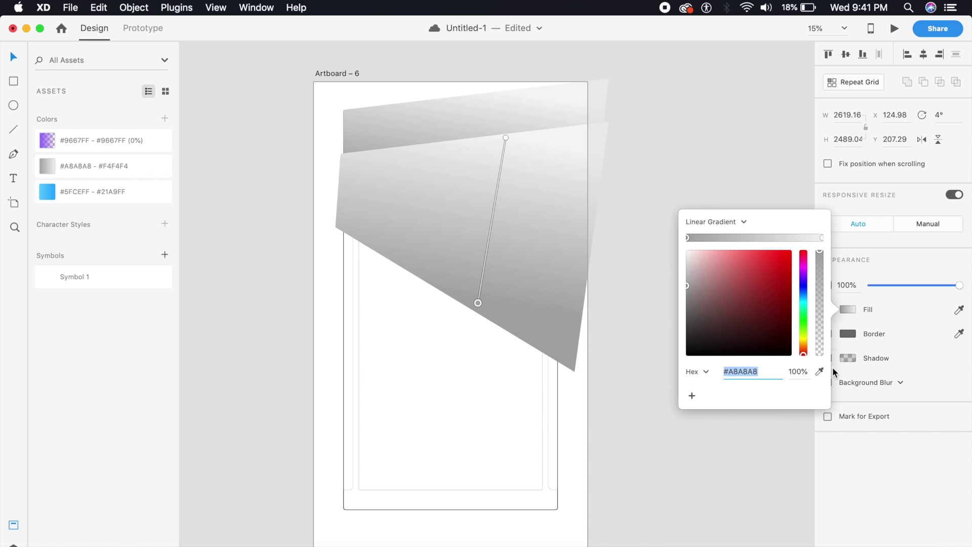
click(820, 371)
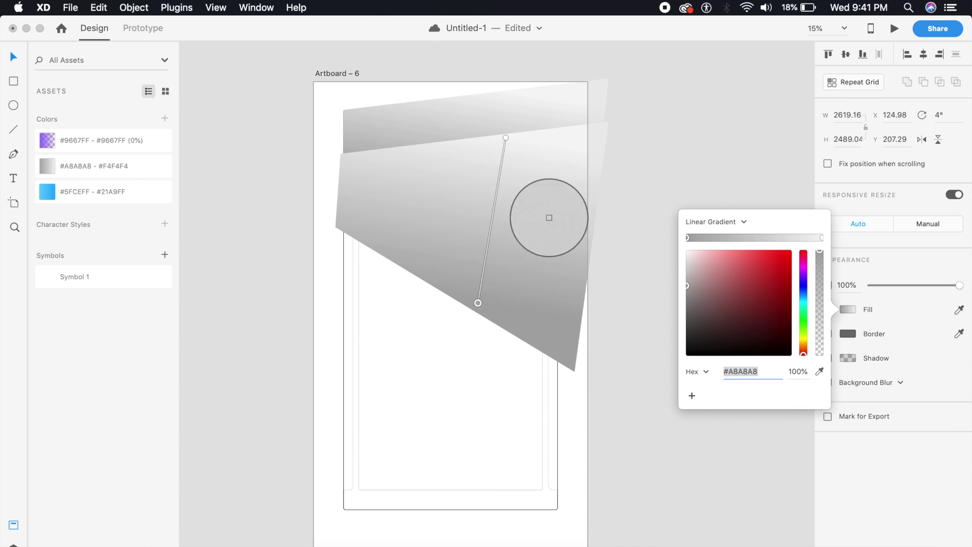
click(410, 137)
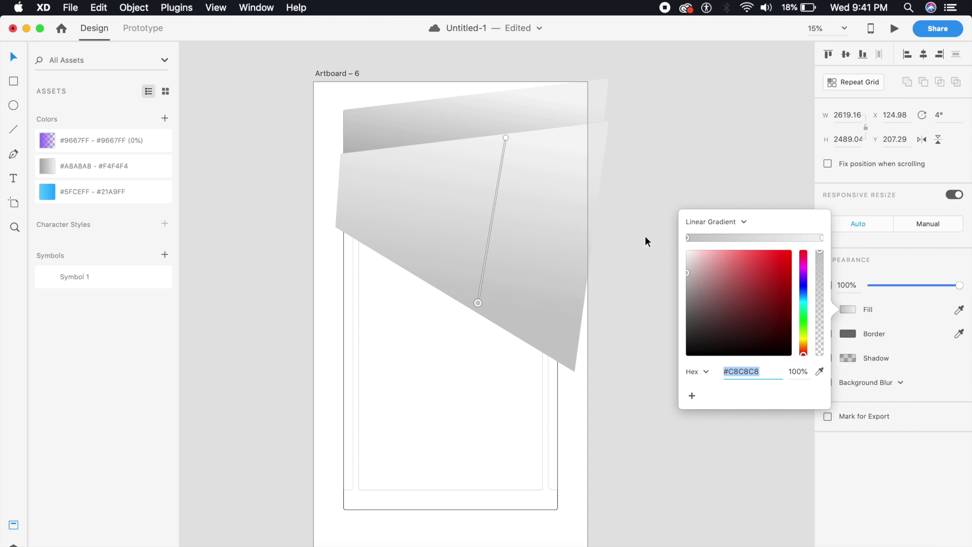
click(822, 238)
click(820, 371)
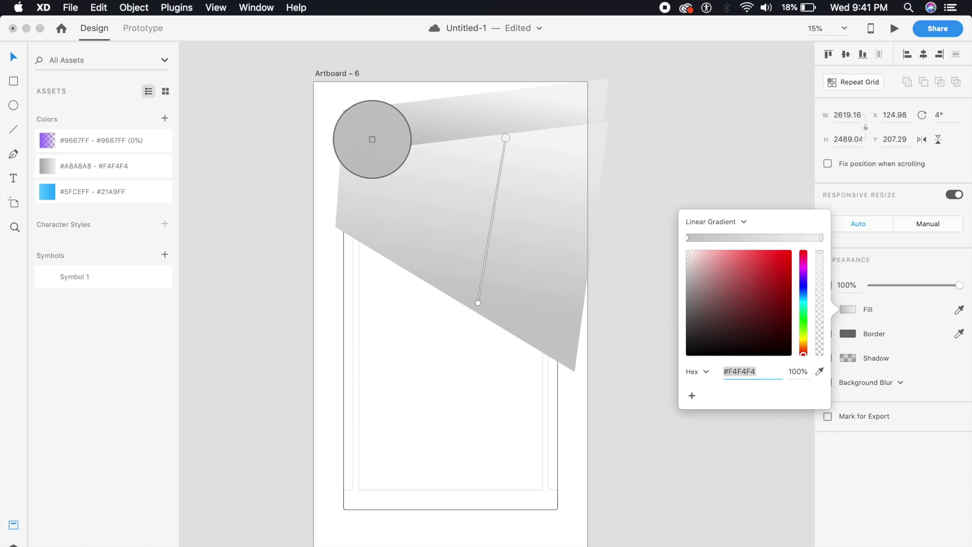
click(369, 150)
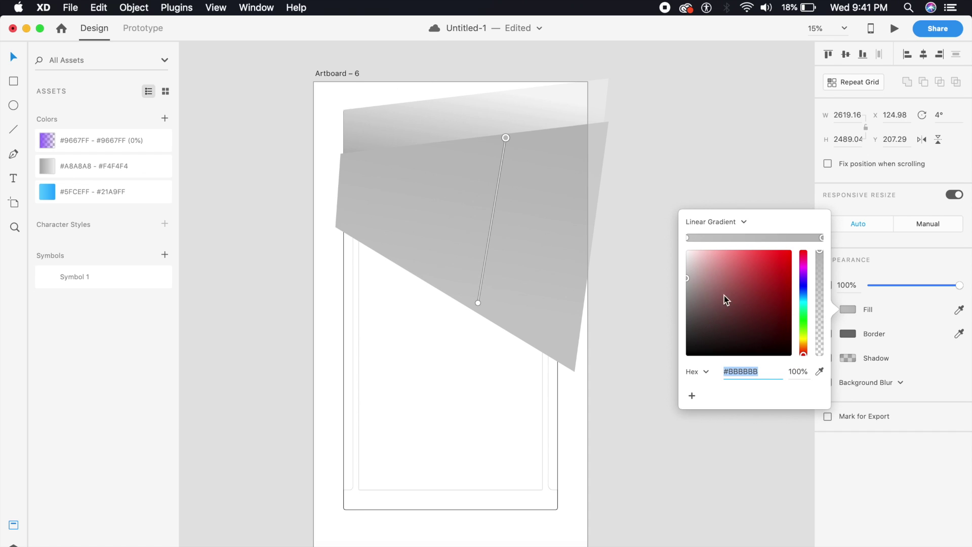
click(686, 237)
drag(691, 269, 654, 307)
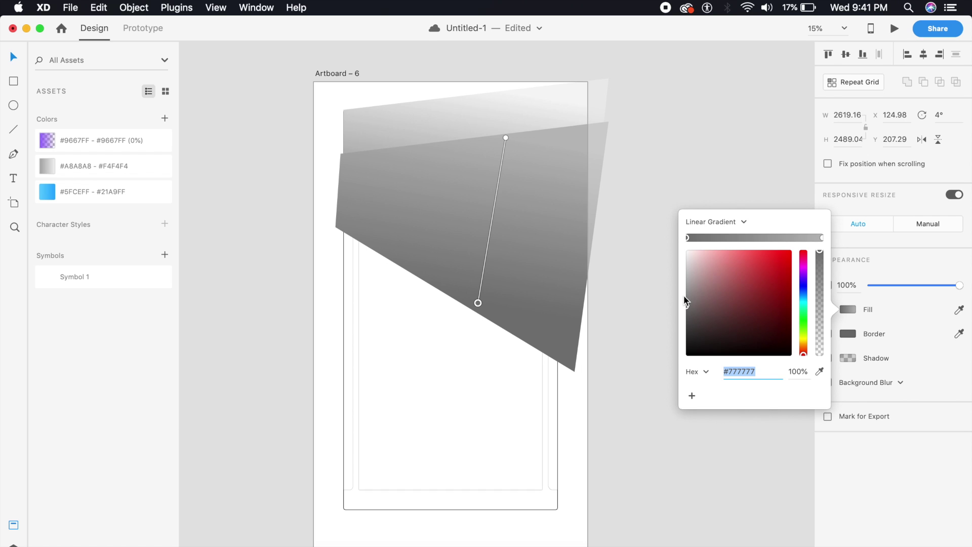
drag(687, 306, 685, 297)
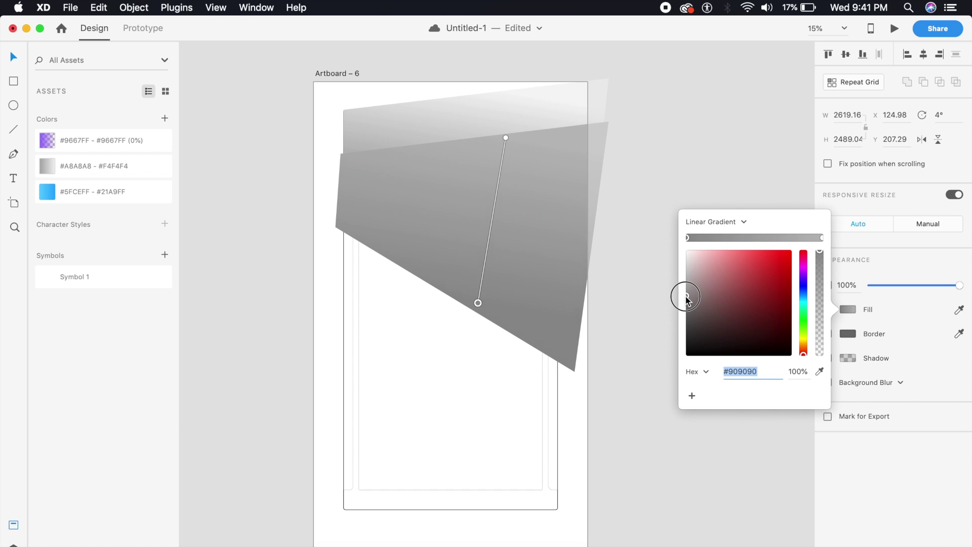
click(634, 372)
- Duplicate the darker second shape further down, stretch the copy to about 4623 tall and place it at about X -117, Y 734
drag(509, 241, 507, 307)
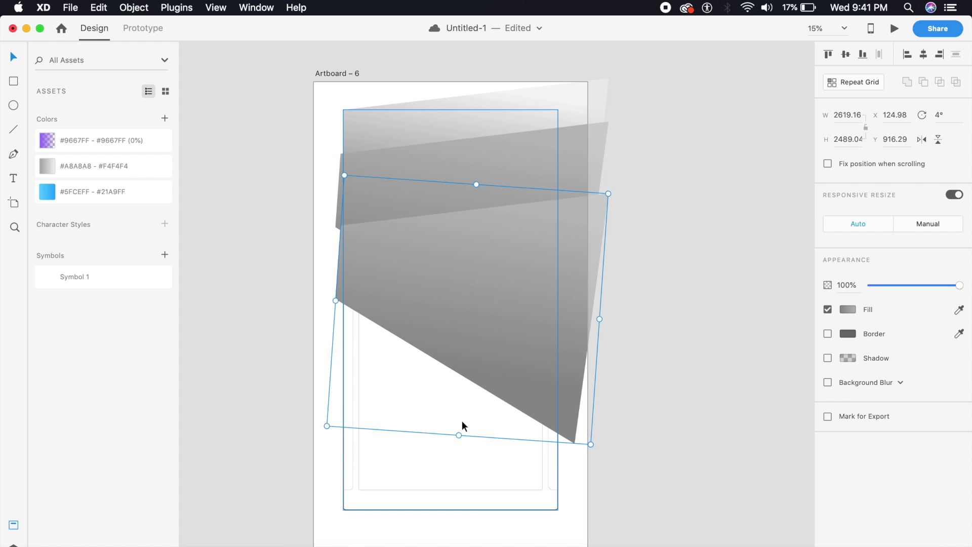
drag(461, 432, 417, 528)
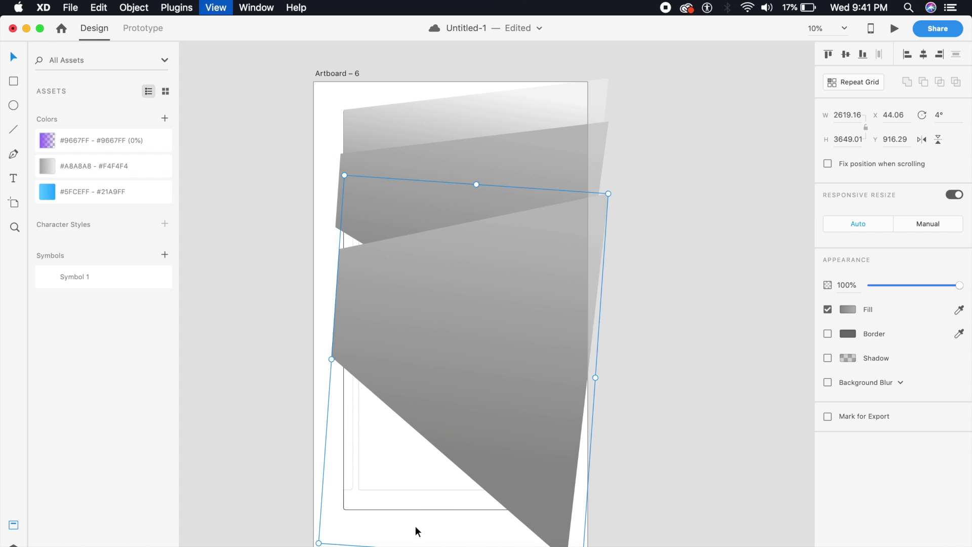
key(super+minus)
key(super+minus)
drag(476, 402, 474, 396)
drag(477, 476, 430, 534)
drag(501, 400, 482, 451)
drag(474, 371, 473, 360)
mouse_move(479, 403)
mouse_down()
mouse_move(486, 435)
mouse_move(482, 410)
mouse_up()
drag(490, 353, 488, 387)
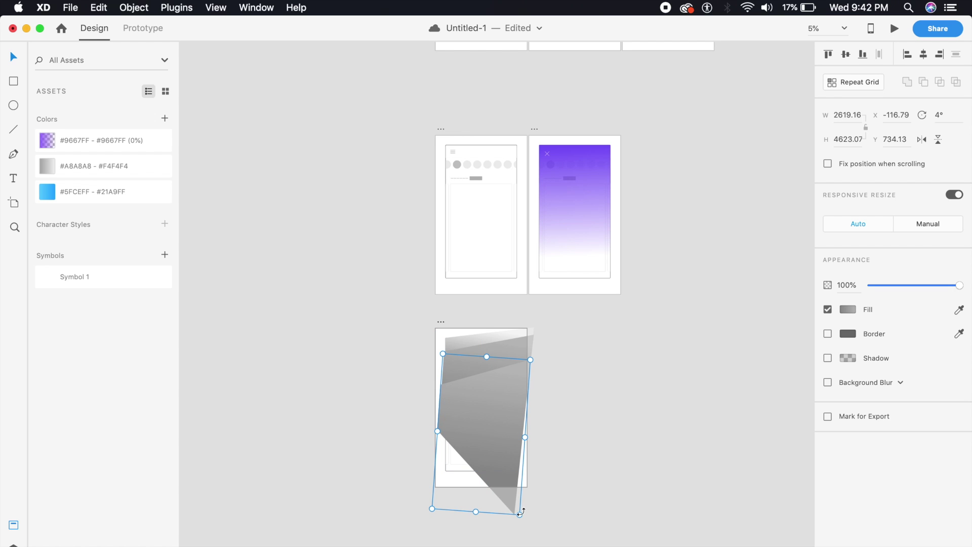
- Rotate the third shape to 13° and place it at about X -445, Y 835
drag(524, 511, 507, 522)
drag(502, 455, 500, 463)
scroll(501, 463, up, 3)
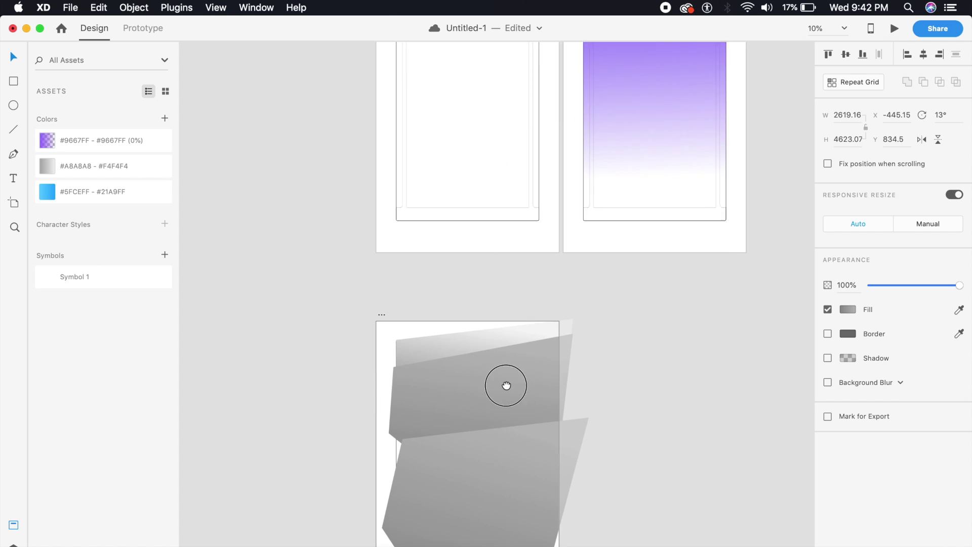
scroll(445, 463, down, 3)
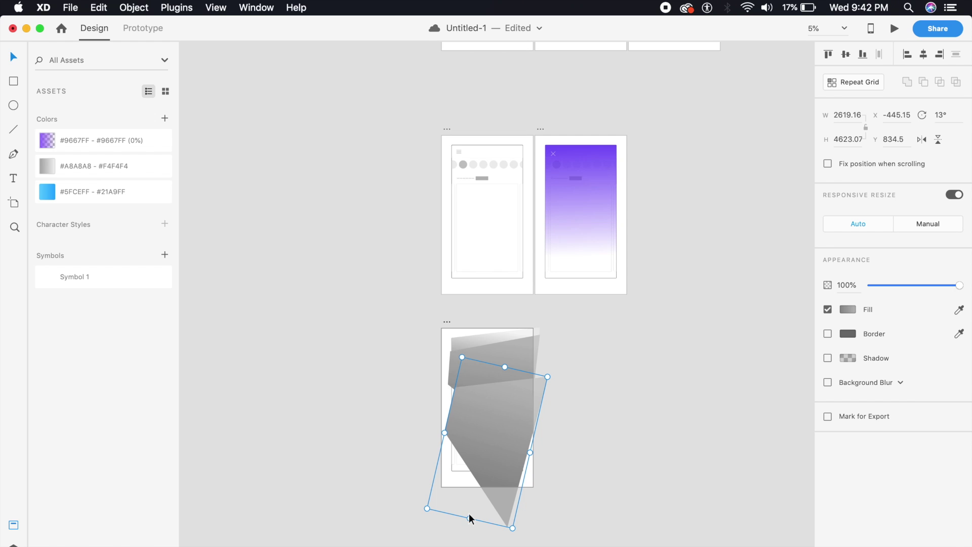
- Enlarge the third shape to about 3100 by 6033 so it covers the lower part of the phone
drag(470, 517, 459, 543)
click(613, 442)
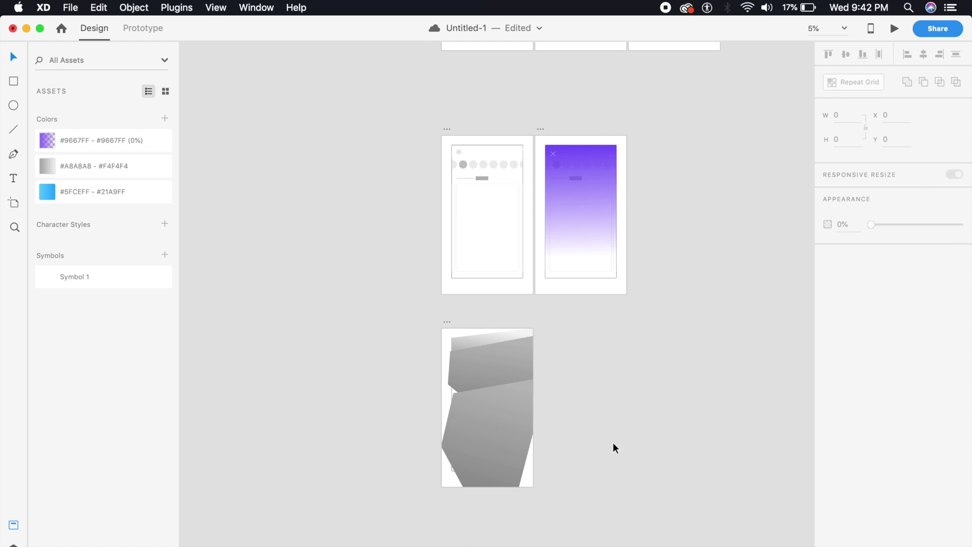
scroll(613, 442, up, 3)
scroll(586, 450, down, 5)
click(495, 295)
drag(495, 296, 490, 278)
scroll(489, 279, down, 3)
drag(532, 456, 551, 461)
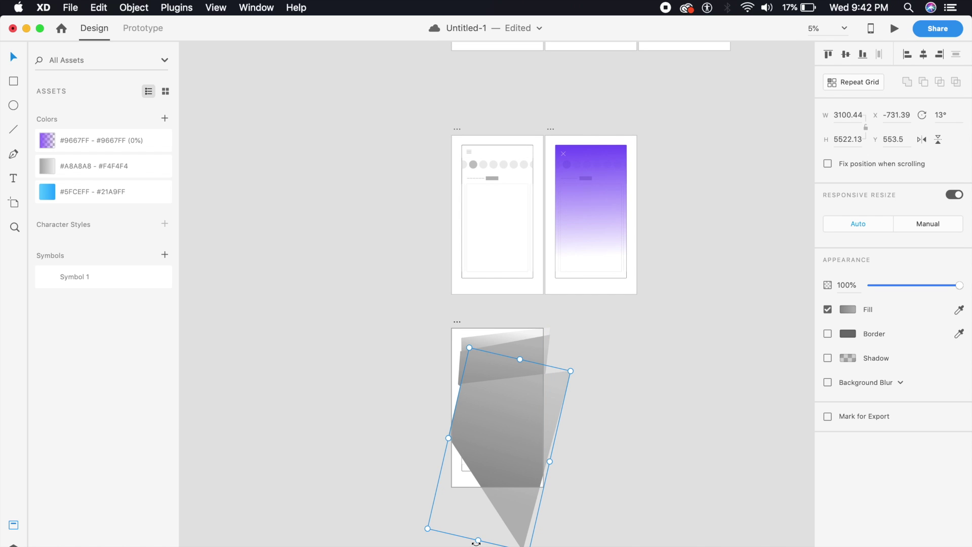
drag(479, 540, 446, 543)
- Select the second and third shapes together and nudge them up by 160
click(633, 464)
key(super+equal)
drag(588, 381, 583, 252)
click(521, 269)
shift+click(504, 210)
shift+click(480, 183)
click(691, 288)
click(508, 226)
shift+click(514, 342)
key(shift+Up)
key(shift+Up)
key(shift+Up)
key(shift+Up)
key(shift+Up)
key(shift+Up)
key(shift+Up)
key(shift+Up)
key(shift+Up)
key(shift+Up)
key(shift+Up)
key(shift+Up)
key(shift+Up)
key(shift+Up)
key(shift+Up)
key(shift+Up)
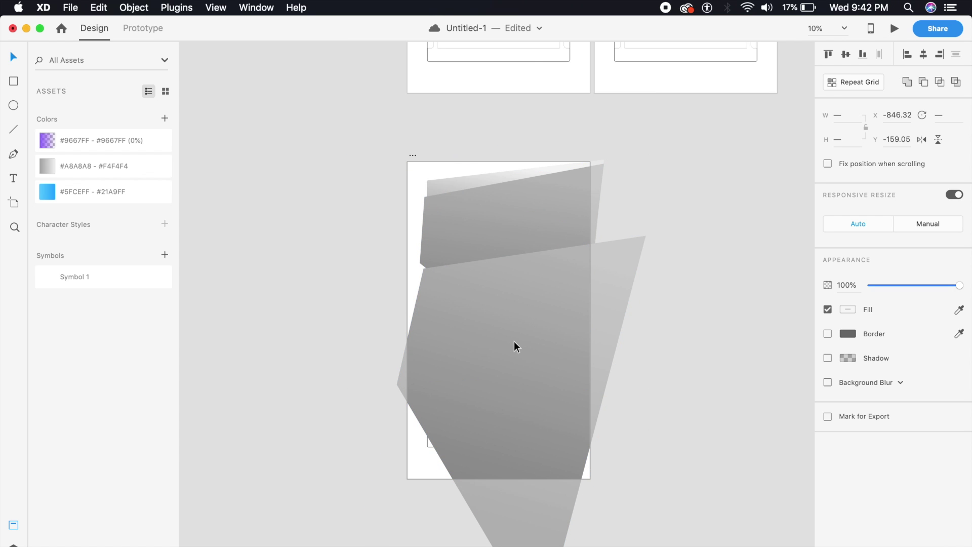
click(670, 249)
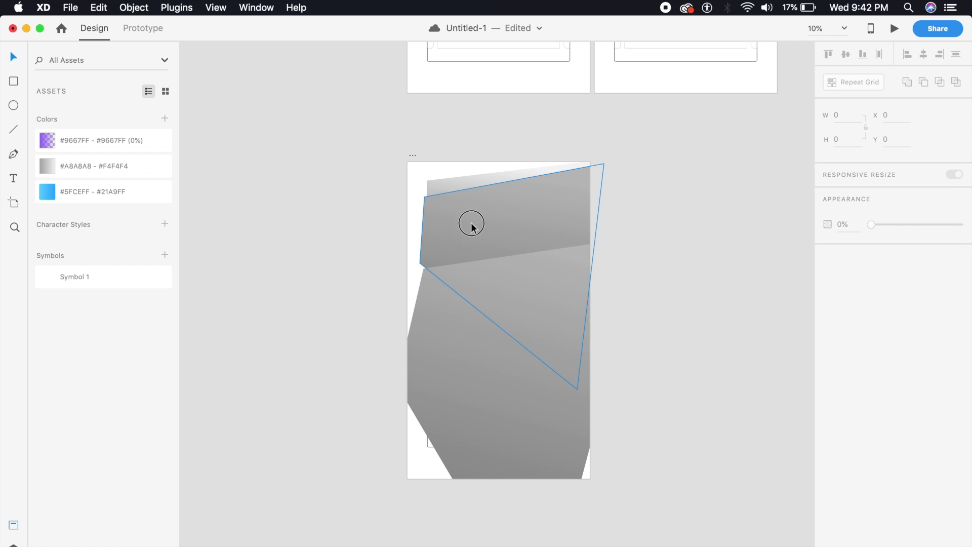
key(super+z)
drag(522, 235, 520, 243)
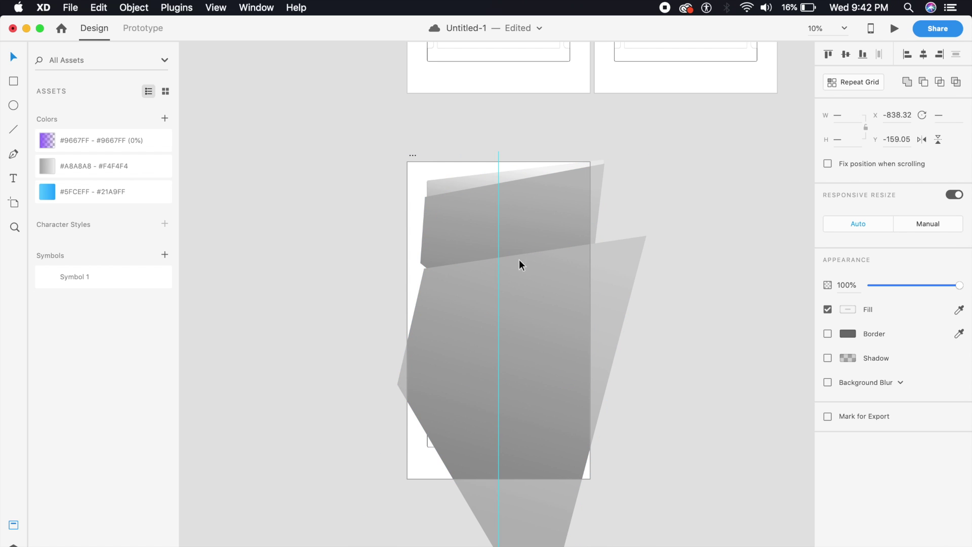
click(679, 208)
click(580, 264)
click(671, 308)
- Shift the third shape slightly left and down, to about X -954, to cover the phone's lower-left area
drag(539, 328, 565, 382)
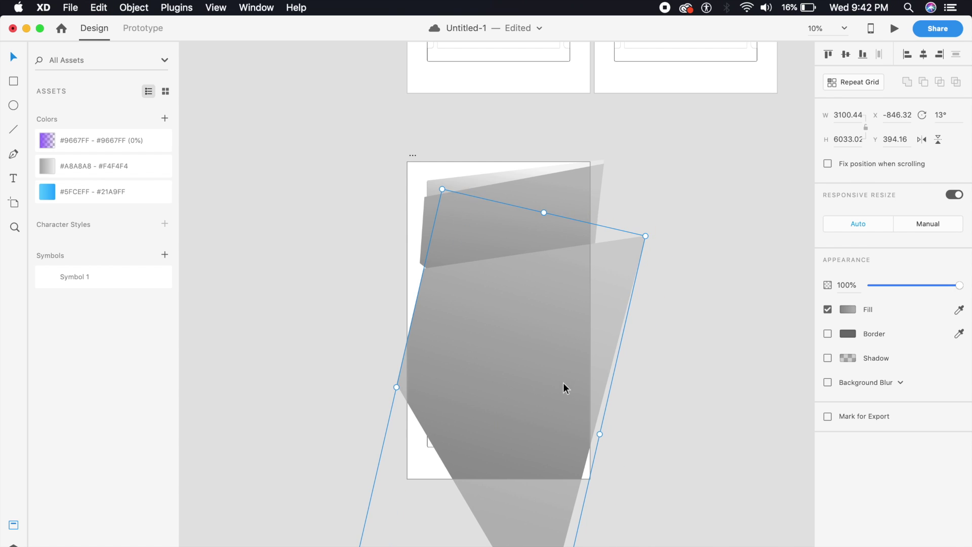
key(super+minus)
drag(455, 320, 454, 307)
mouse_move(510, 407)
mouse_down()
mouse_move(508, 423)
mouse_move(506, 413)
mouse_up()
click(583, 377)
- Draw a 2117 by 3950 rectangle over the phone screen area at X 292, Y 274
key(super+plus)
scroll(572, 324, down, 3)
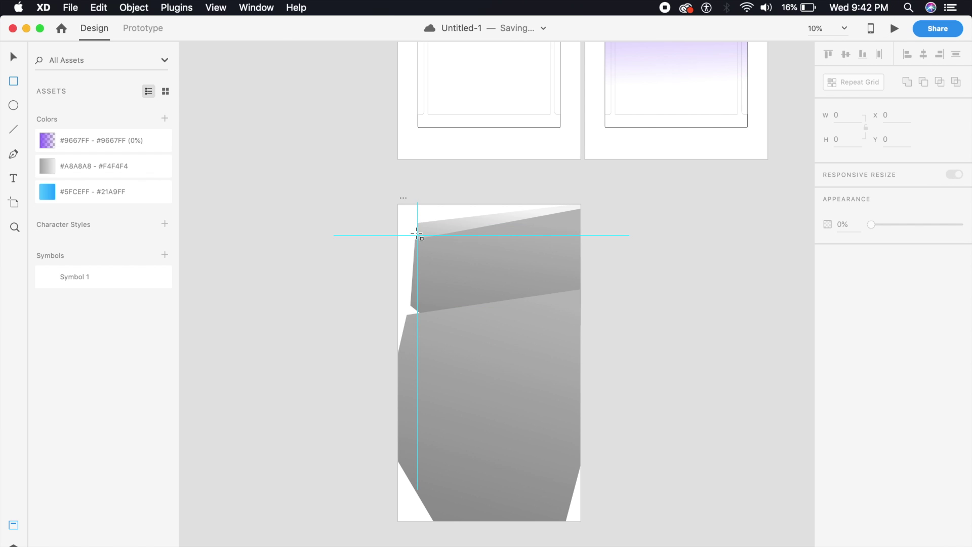
mouse_move(418, 235)
mouse_down()
mouse_move(436, 245)
mouse_move(517, 378)
mouse_move(542, 503)
mouse_move(559, 490)
mouse_move(561, 500)
mouse_up()
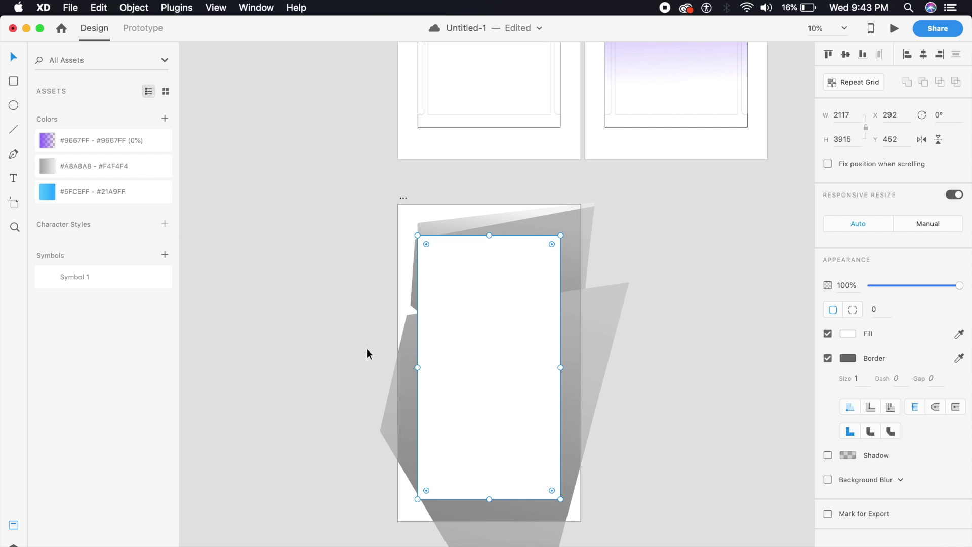
drag(417, 367, 418, 365)
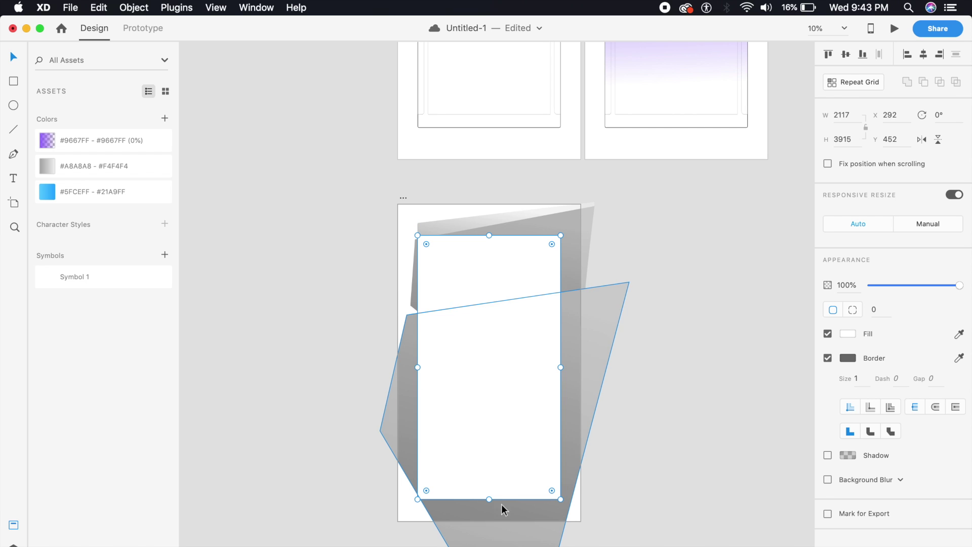
mouse_move(488, 498)
mouse_down()
mouse_move(487, 521)
mouse_move(486, 489)
mouse_up()
drag(485, 236, 486, 224)
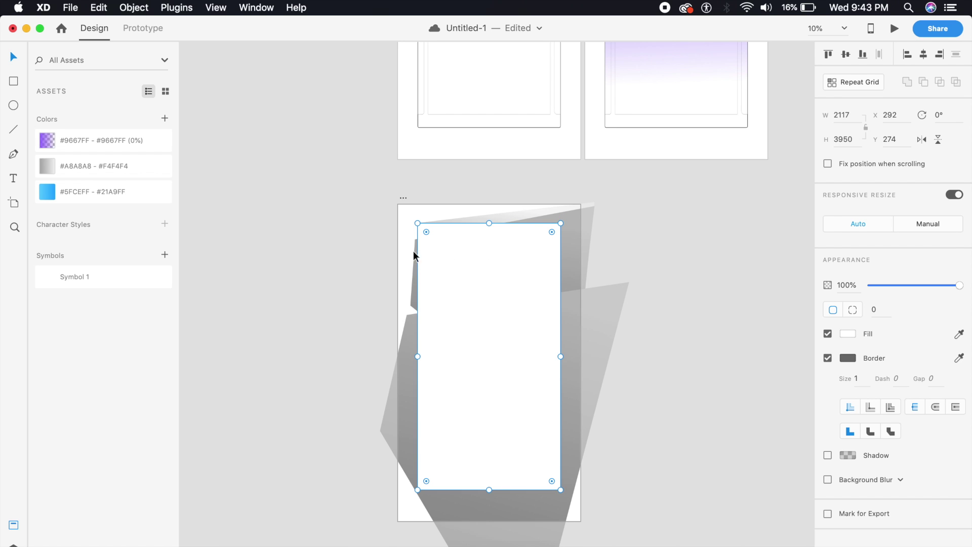
- Mask the three gradient shapes with the phone-sized rectangle
shift+click(580, 403)
shift+click(566, 218)
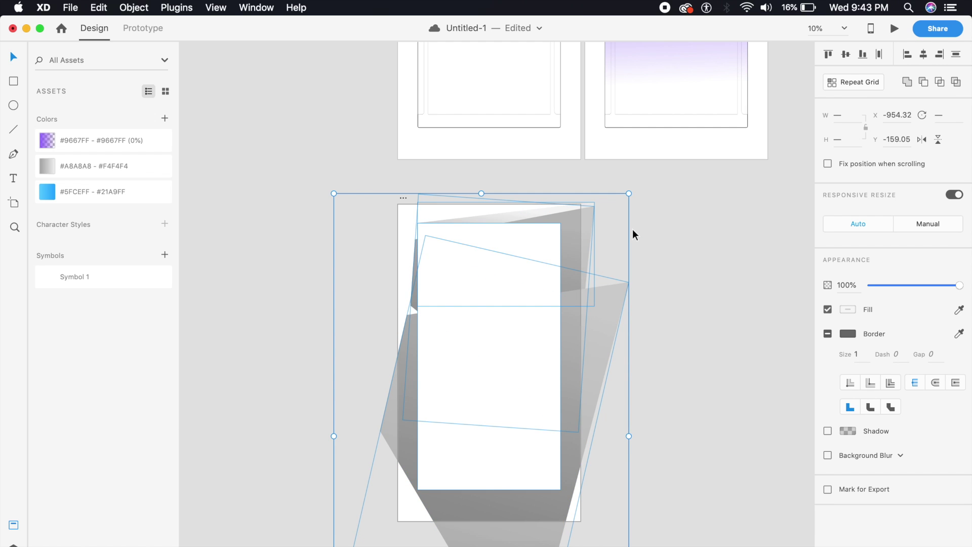
key(super+shift+m)
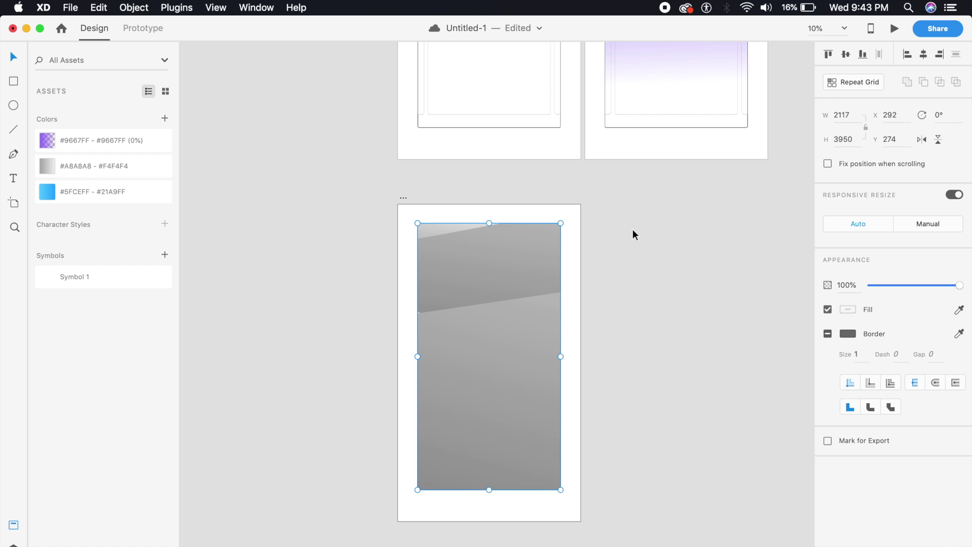
click(631, 250)
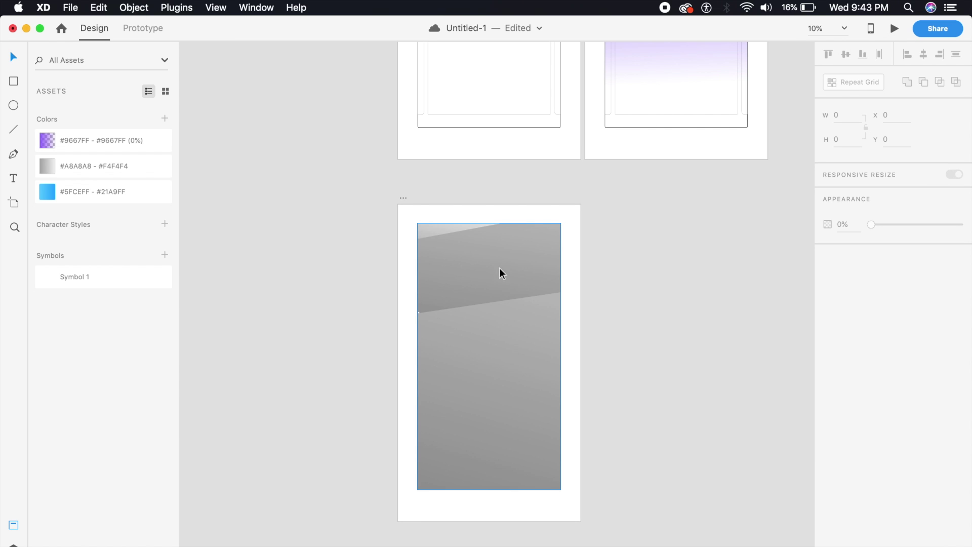
- Lower the two darker shapes slightly inside the mask group and duplicate the artboard so both copies sit side by side
click(475, 351)
double_click(474, 352)
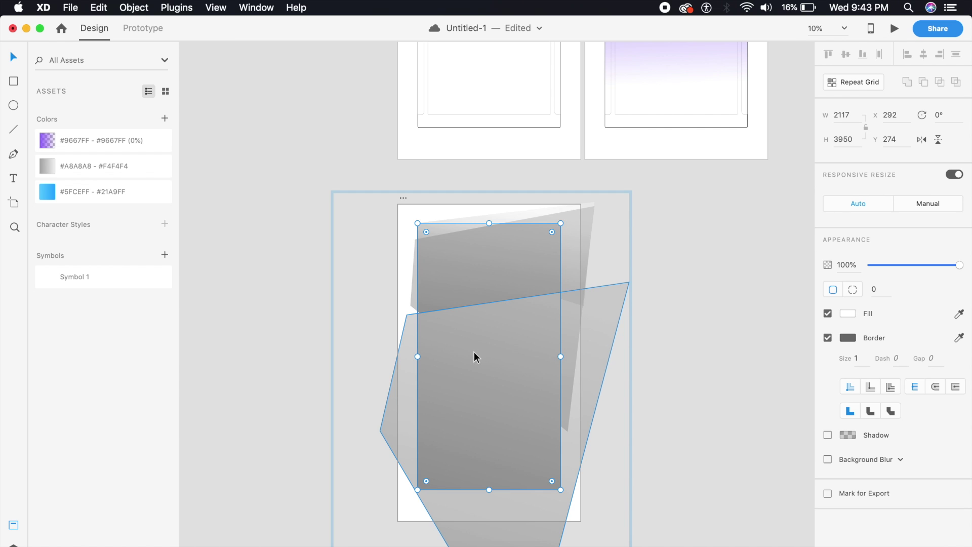
mouse_move(405, 197)
mouse_down()
mouse_move(591, 196)
mouse_move(395, 194)
mouse_move(404, 198)
mouse_up()
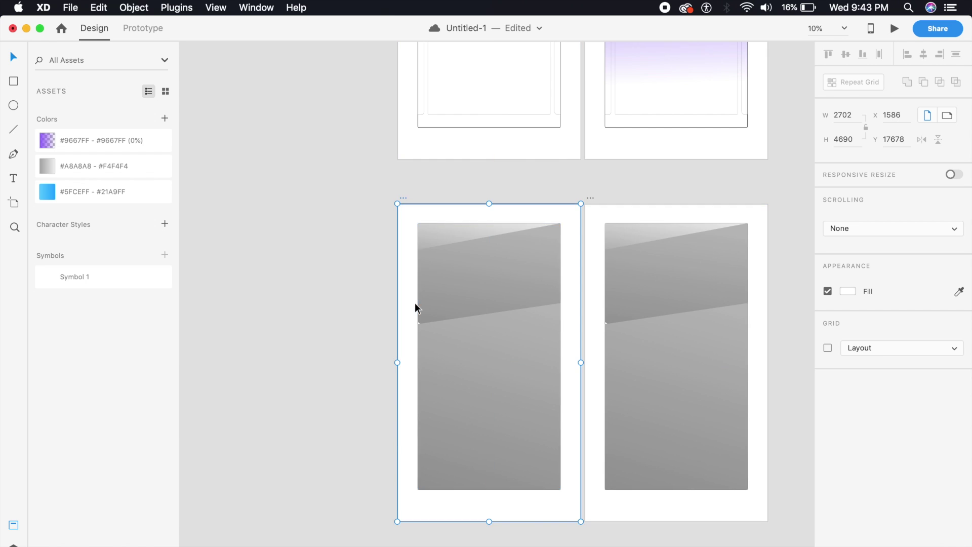
- Shorten the lowest gradient shape inside the mask group on the left artboard, raising its lower end well up the phone screen
scroll(413, 305, up, 3)
double_click(419, 366)
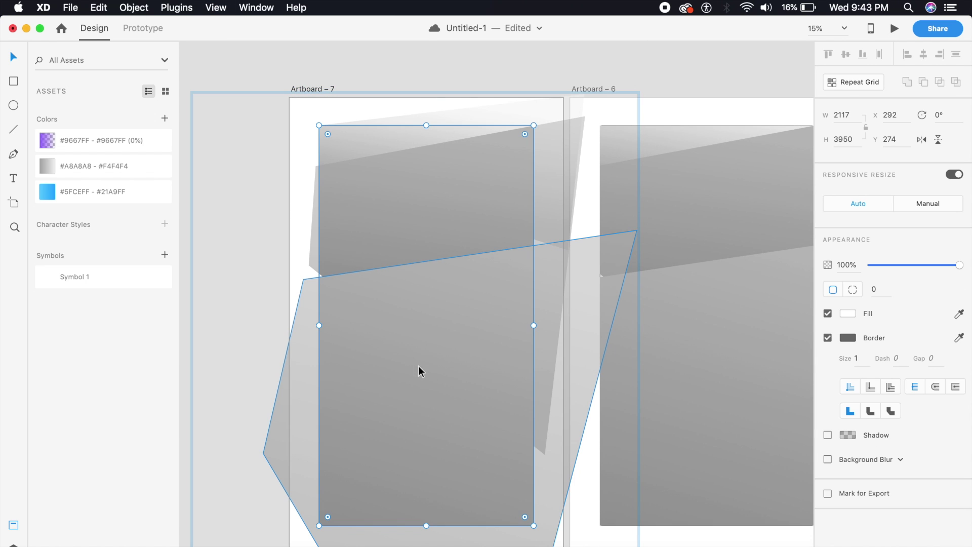
scroll(411, 416, down, 2)
click(442, 397)
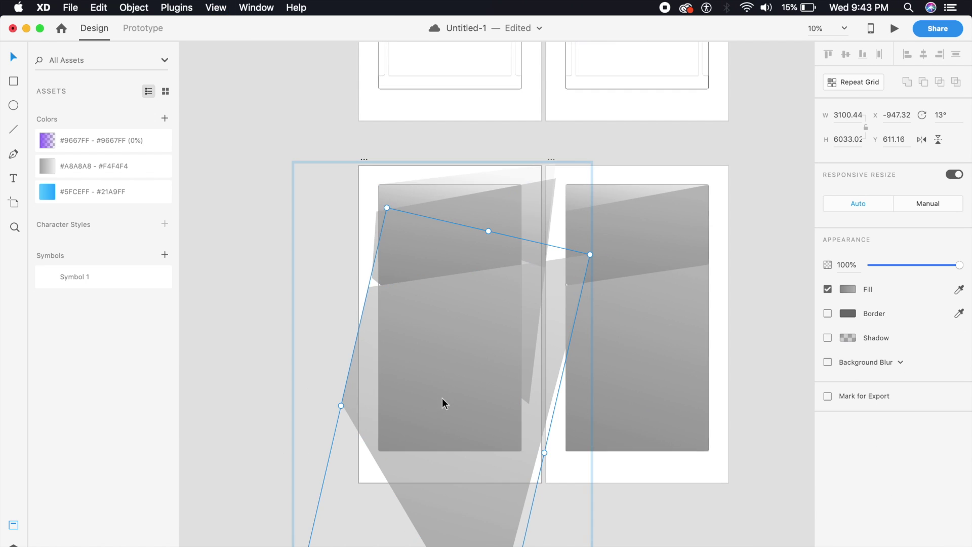
scroll(442, 397, down, 2)
drag(397, 536, 465, 267)
- Raise and squash the left artboard's layered gradient shapes until they cover only the upper part of the phone screen
click(494, 274)
drag(452, 307, 456, 191)
click(482, 118)
click(466, 167)
drag(467, 177, 489, 106)
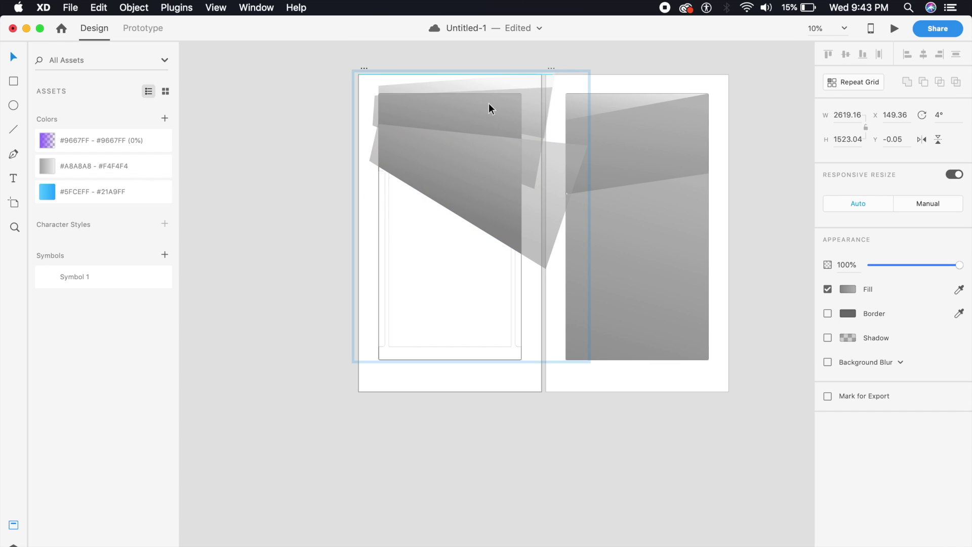
drag(494, 212, 488, 200)
click(419, 431)
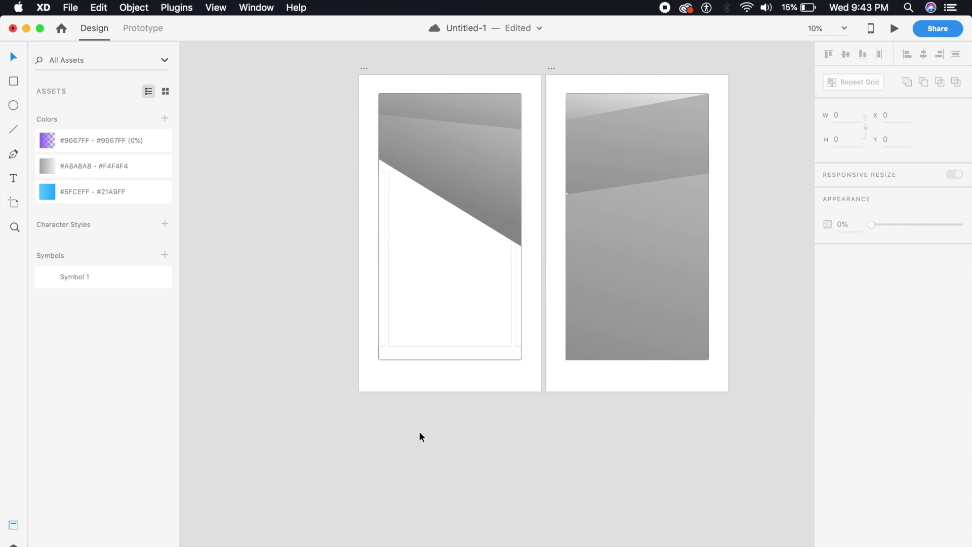
- Set the opacity of the left artboard's masked gradient group to 0%
click(477, 172)
drag(931, 286, 843, 282)
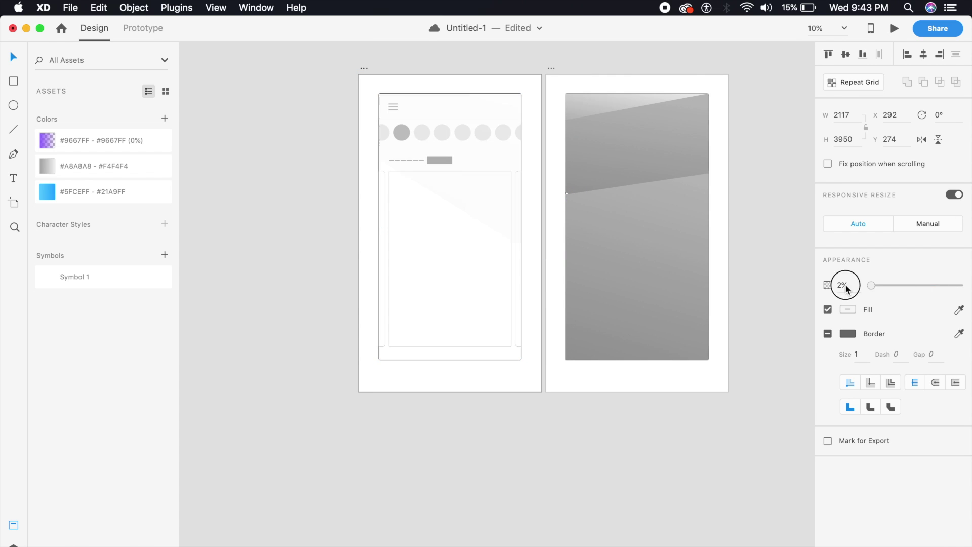
click(383, 482)
drag(391, 408, 410, 463)
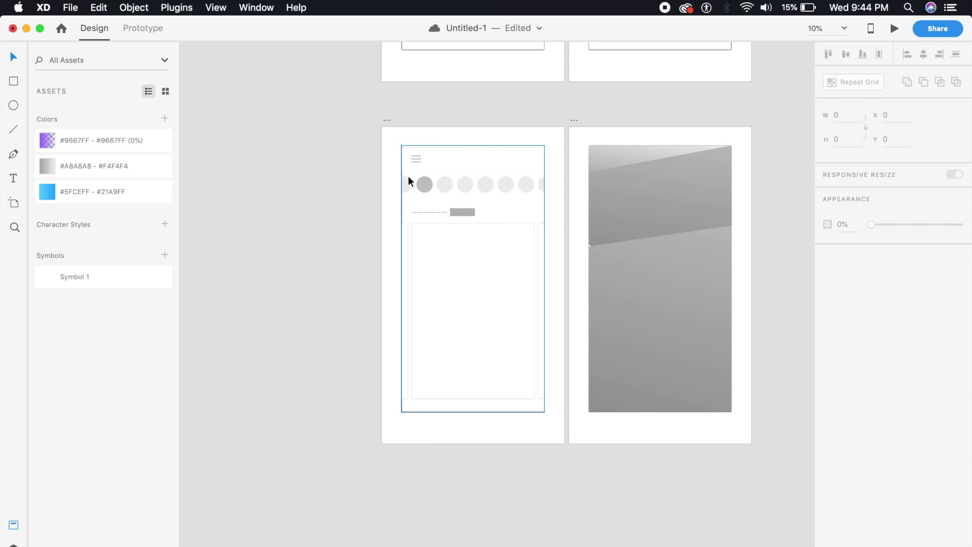
- Show the layers of Artboard – 7, expand Mask Group 3 and Group 21, and select Rectangle 34 over the hamburger icon
key(super+y)
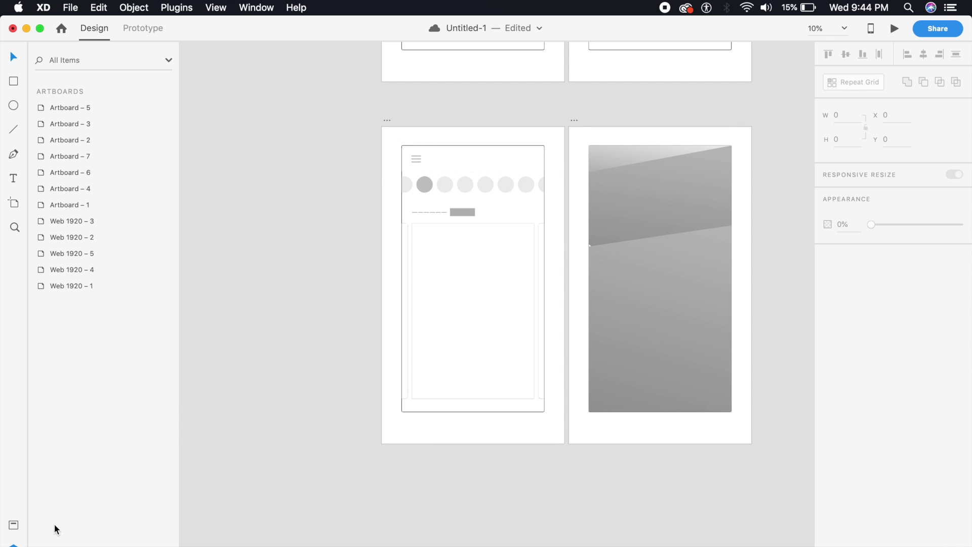
key(super+equal)
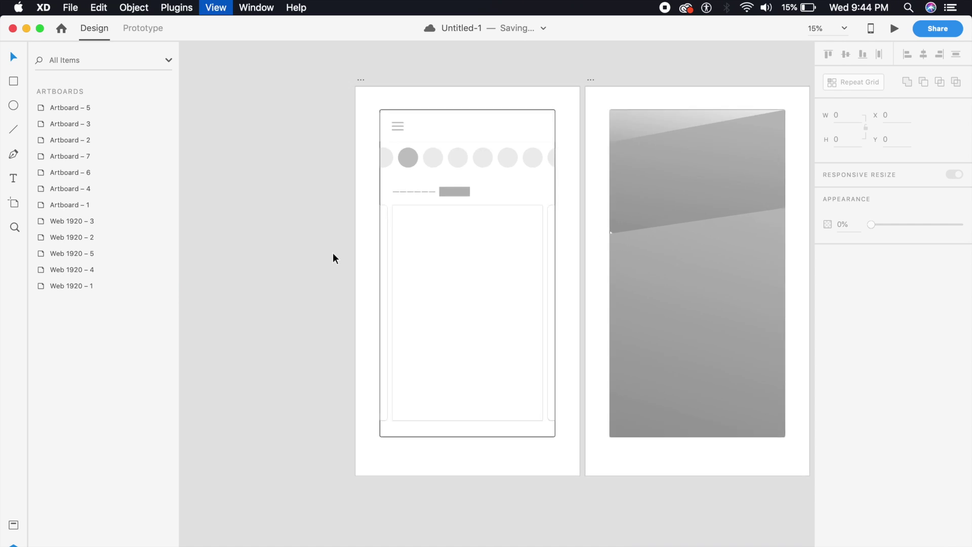
click(400, 139)
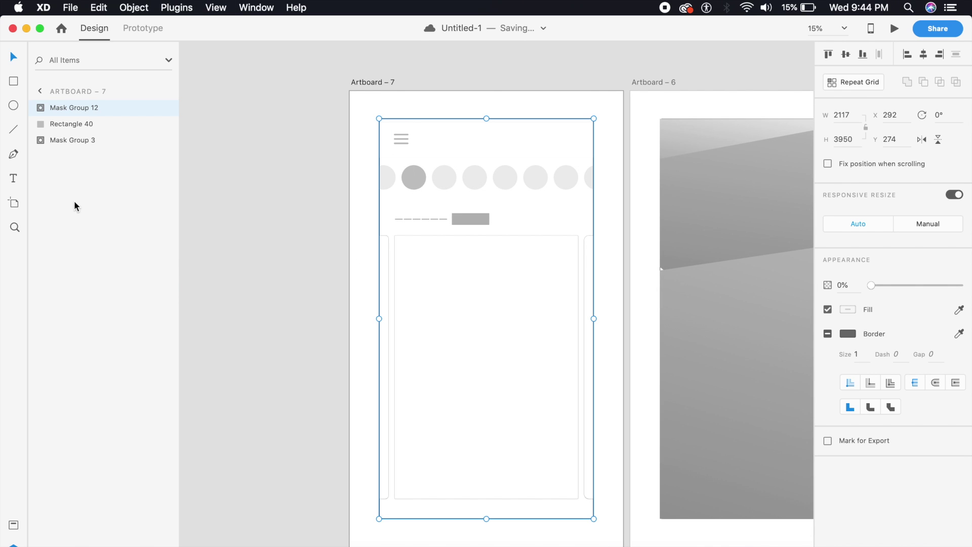
click(40, 108)
click(41, 205)
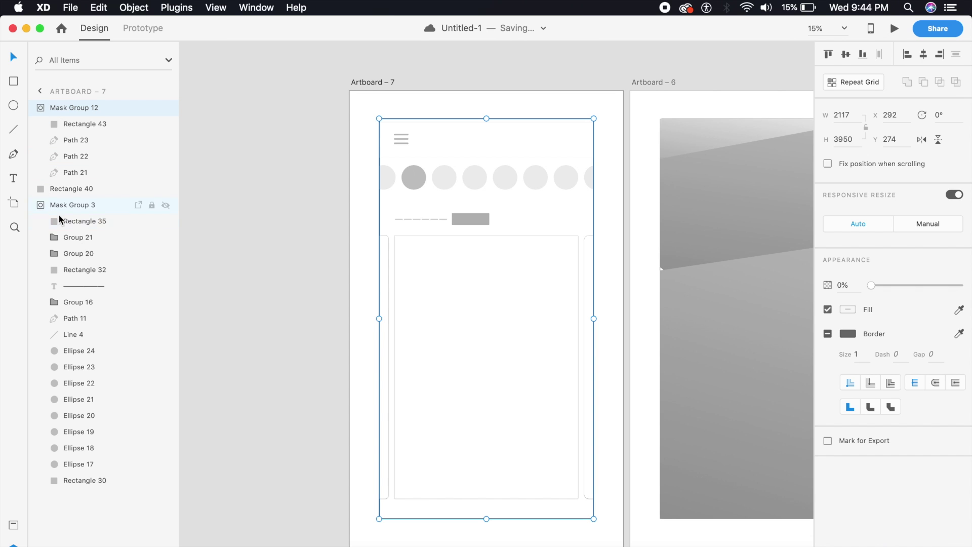
click(49, 236)
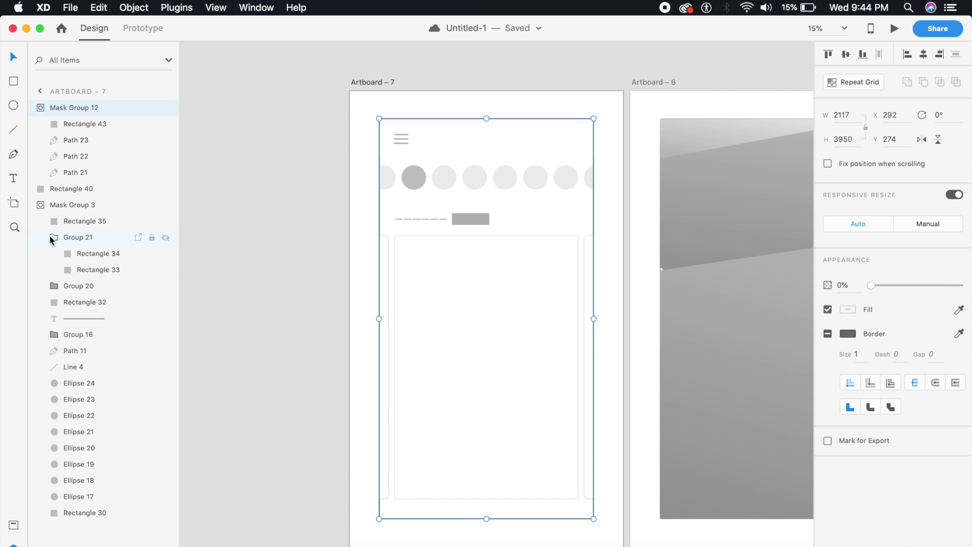
click(78, 270)
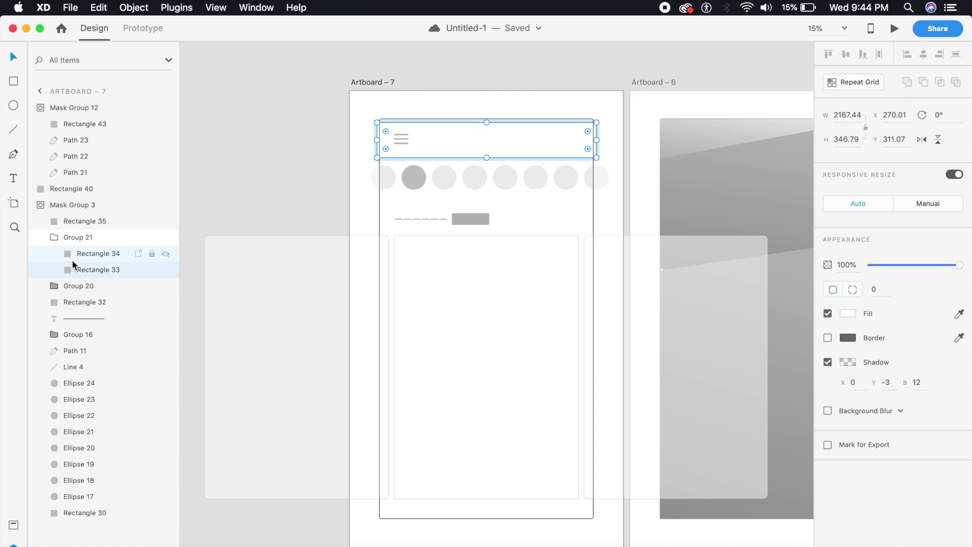
click(71, 257)
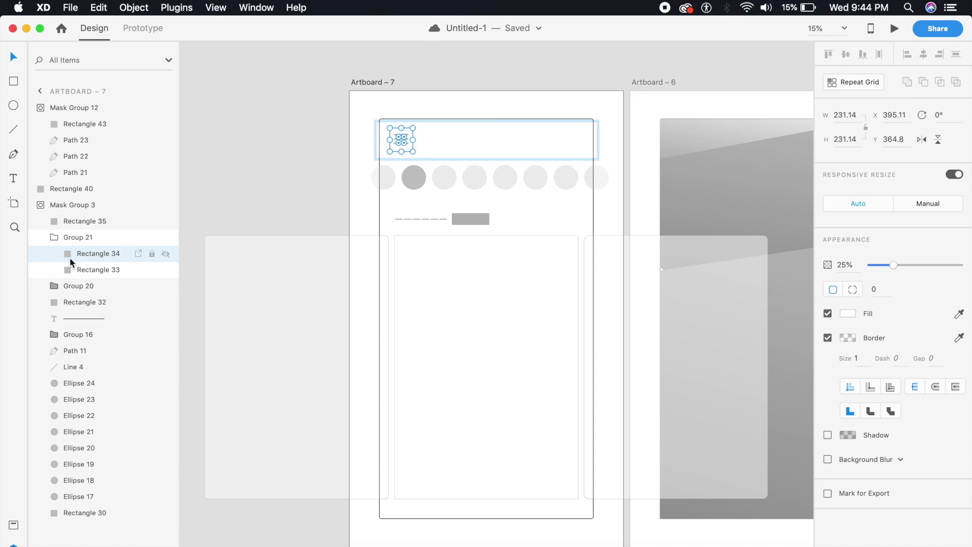
- Link the hamburger hotspot to Artboard – 6 in the prototype with a Tap trigger, Auto-Animate, Ease Out and 0.6 s duration
click(142, 29)
drag(418, 140, 800, 209)
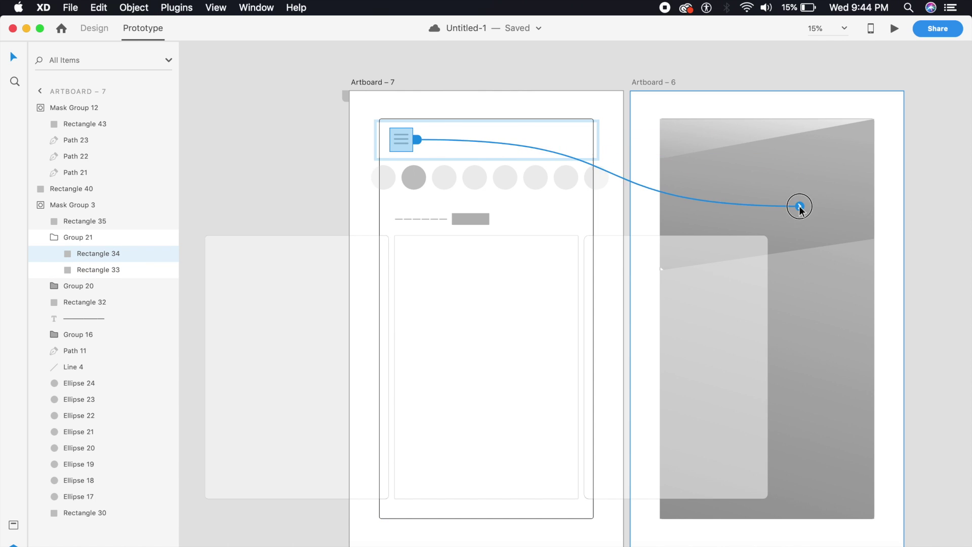
click(673, 375)
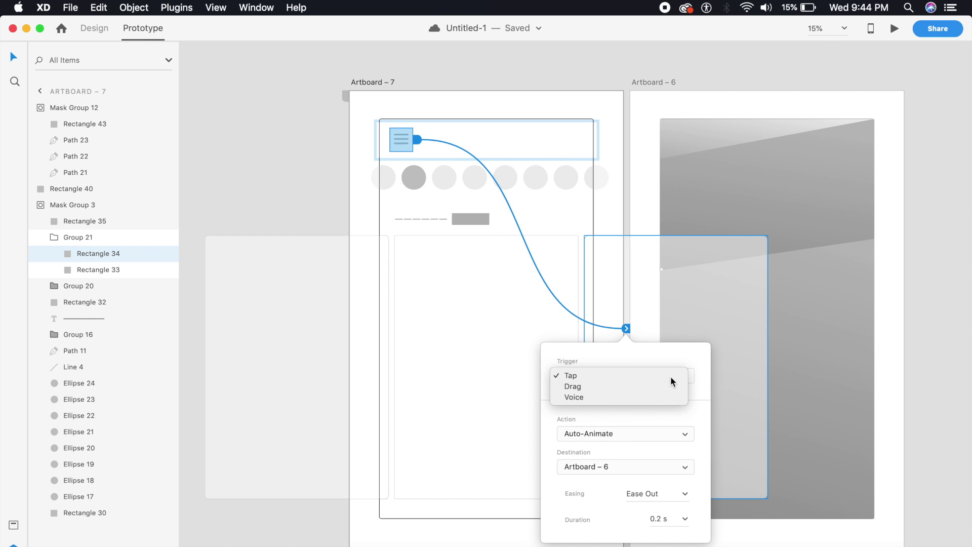
click(671, 376)
click(686, 519)
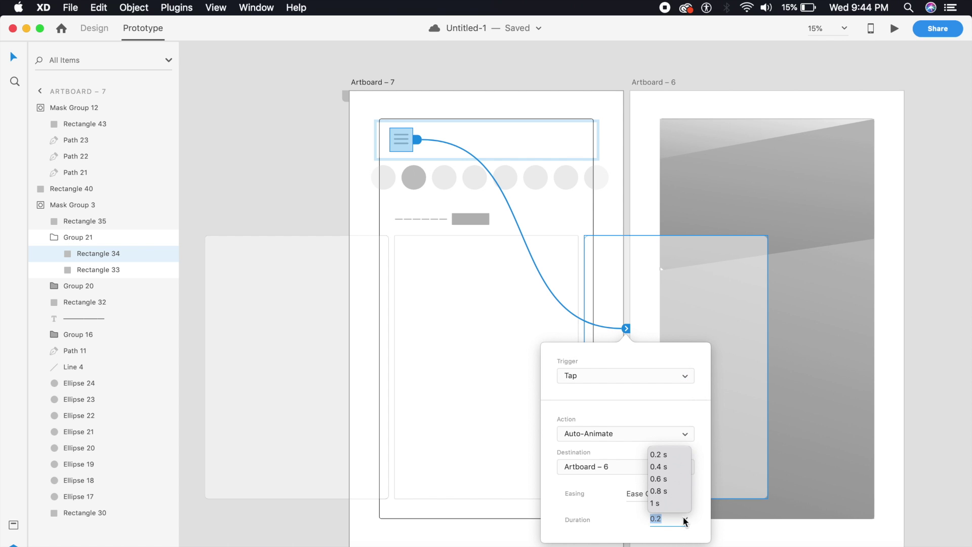
click(673, 479)
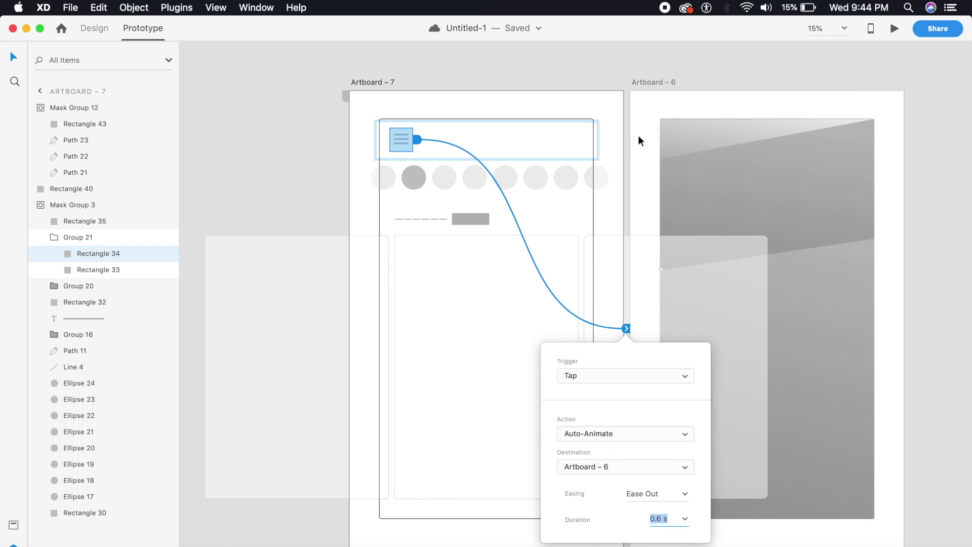
- Preview the prototype from Artboard – 7 and trigger the hamburger icon to test the layered gradient transition
click(592, 120)
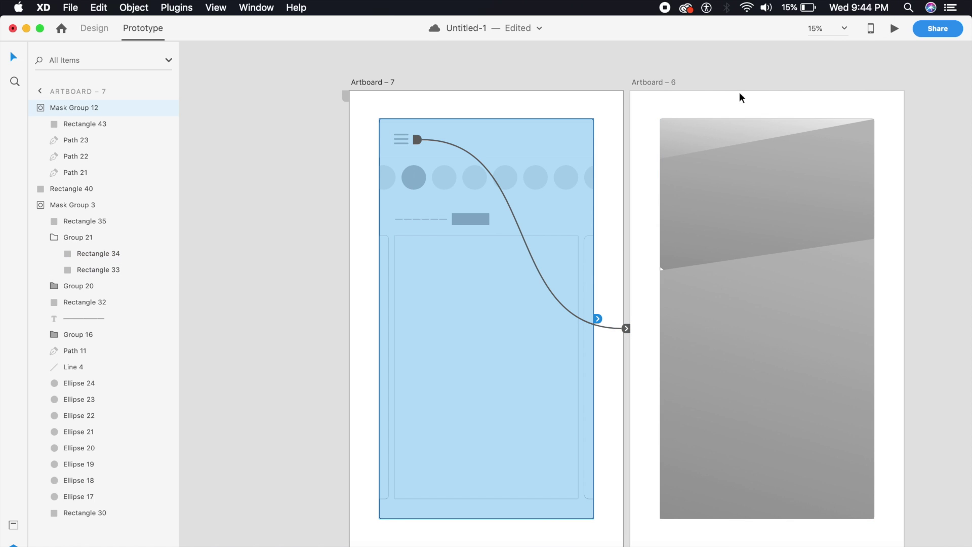
click(893, 31)
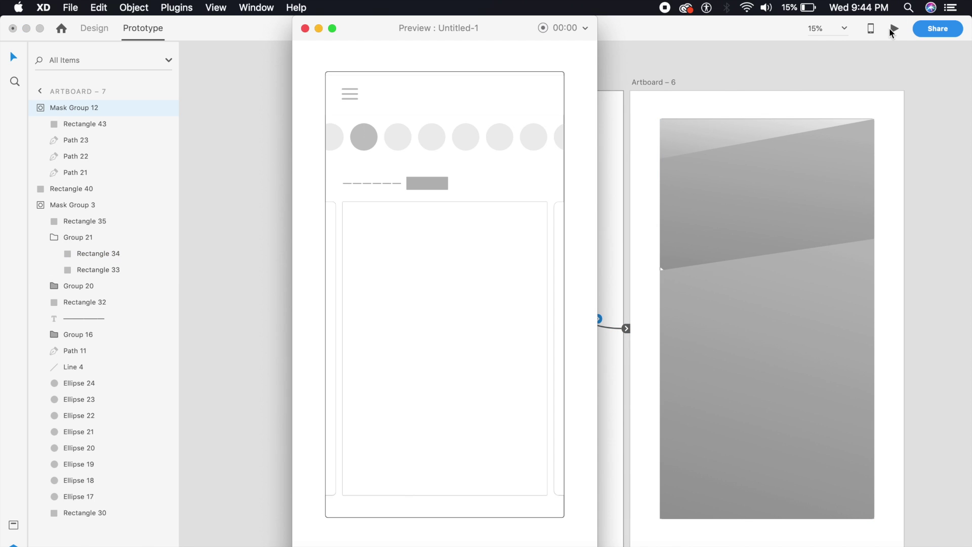
click(353, 104)
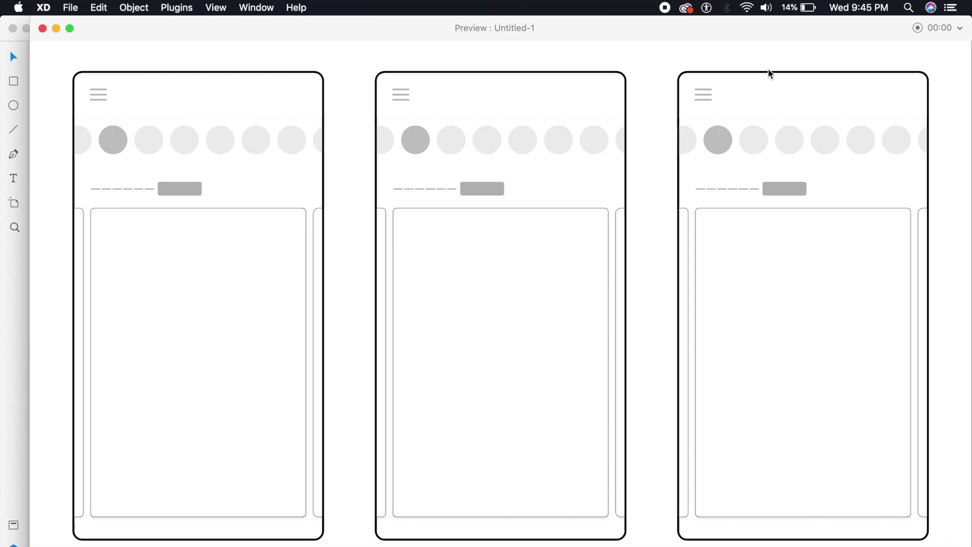
- Open and close each of the three phones' hamburger menus in the preview, then close the preview window
click(98, 104)
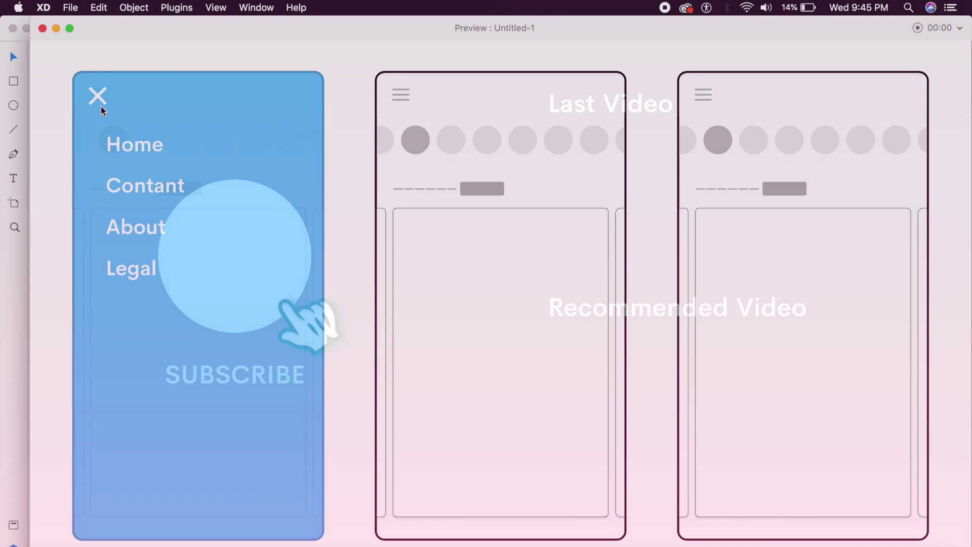
click(99, 101)
click(394, 101)
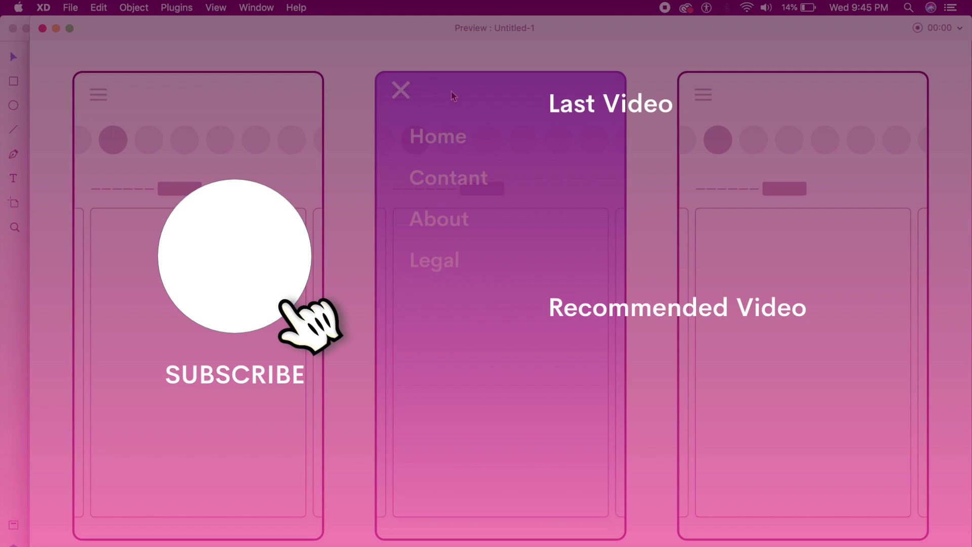
click(400, 95)
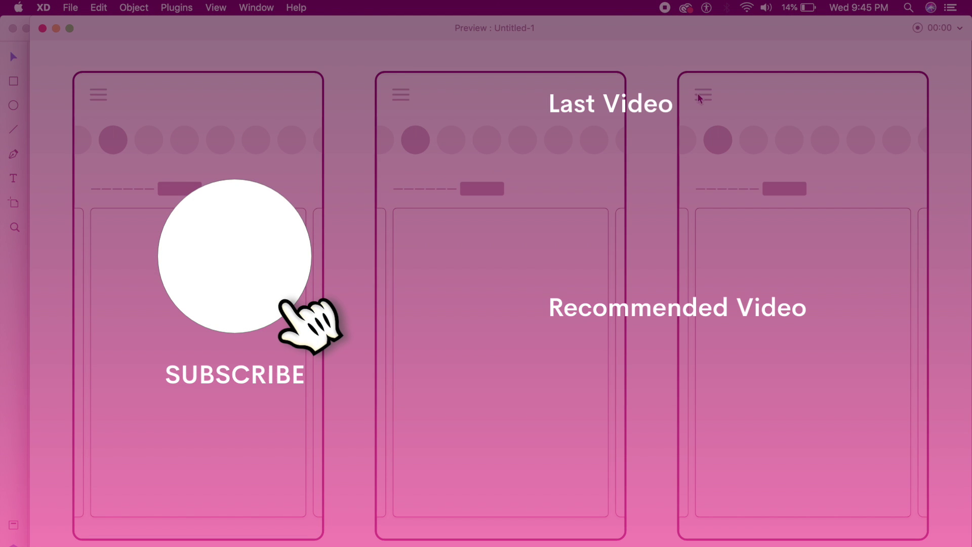
click(699, 98)
click(703, 100)
click(43, 28)
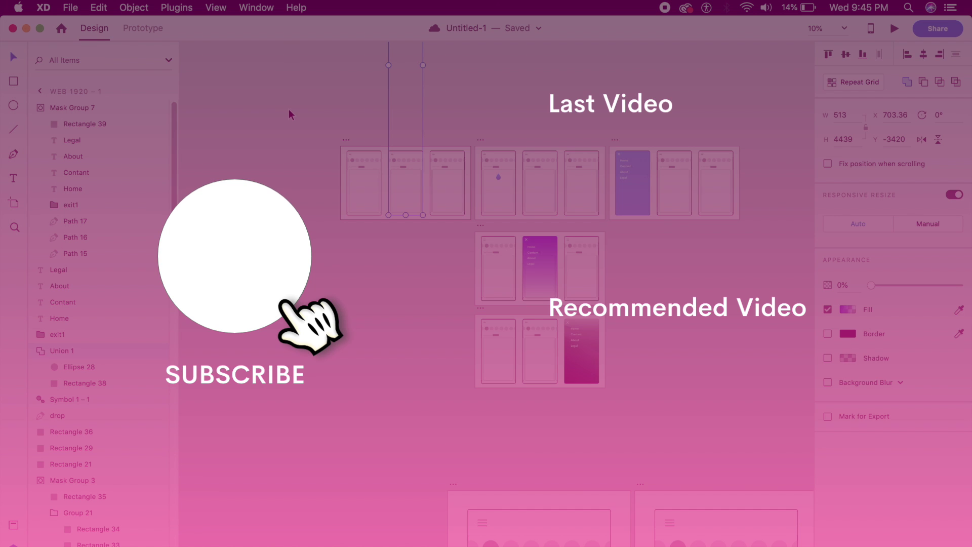